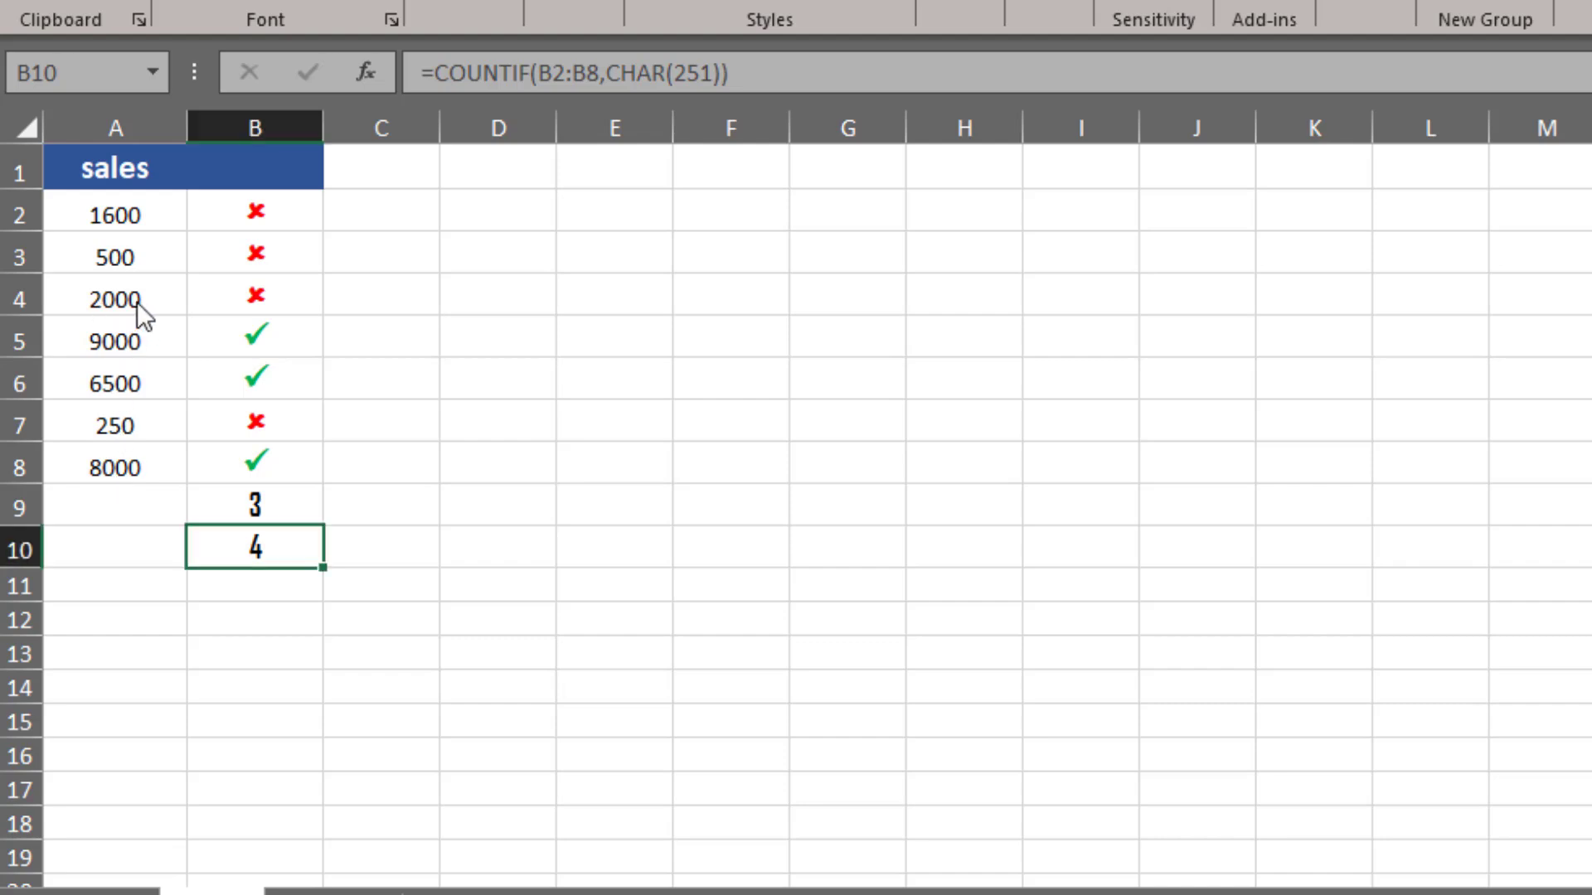
Review the finished example's sales values in column A and the check/cross formulas beside them
{"action": "left_click", "coordinate": [137, 301]}
{"action": "left_click", "coordinate": [128, 258]}
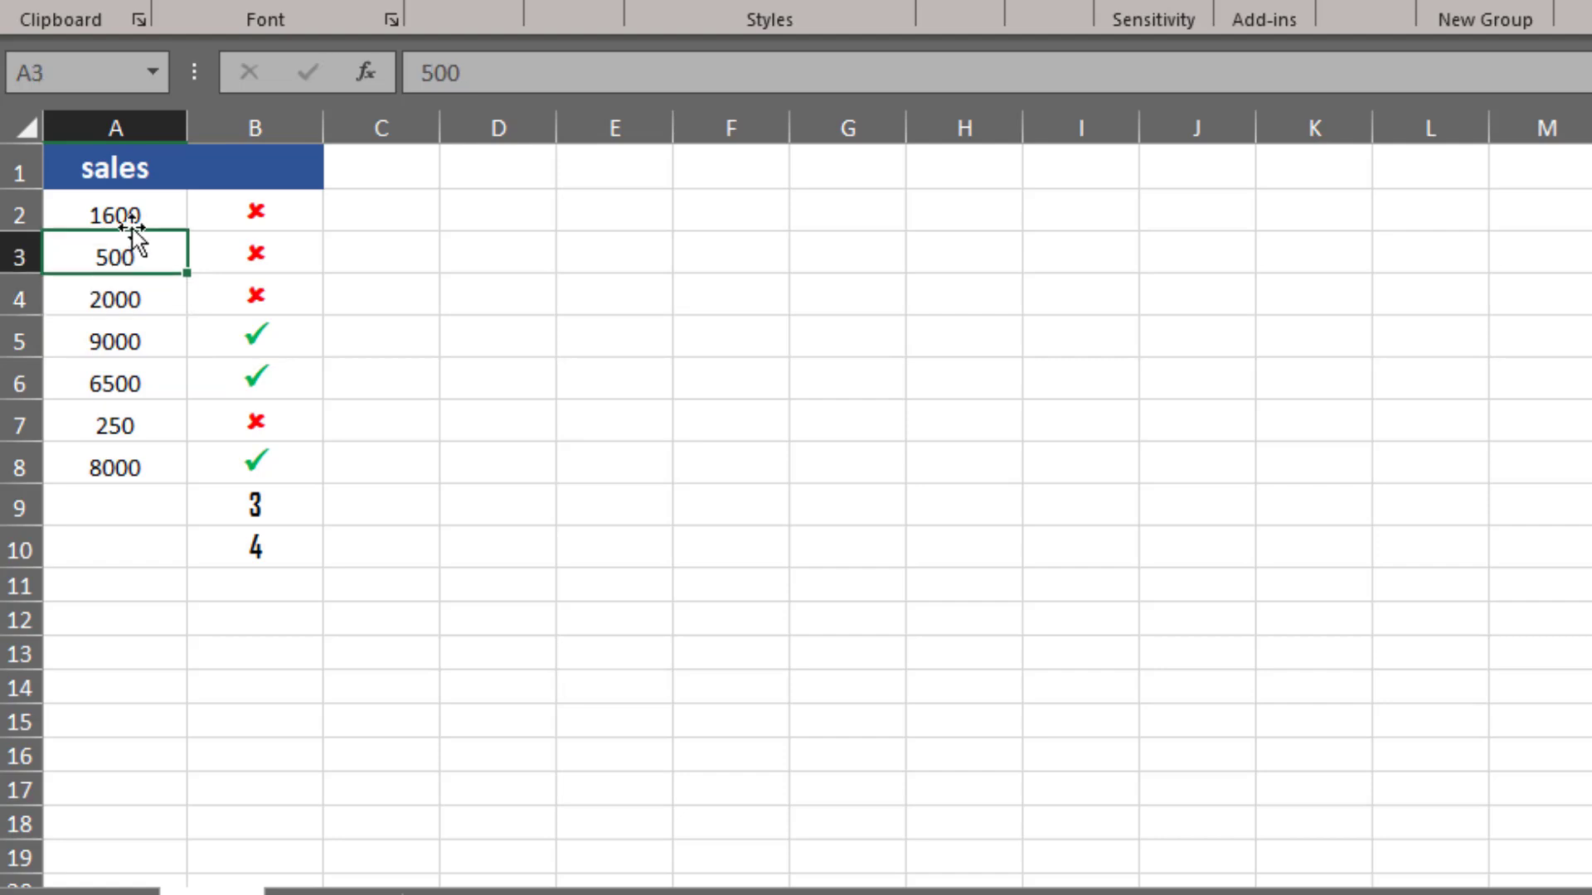
{"action": "left_click", "coordinate": [133, 209]}
{"action": "left_click", "coordinate": [249, 209]}
{"action": "left_click", "coordinate": [247, 251]}
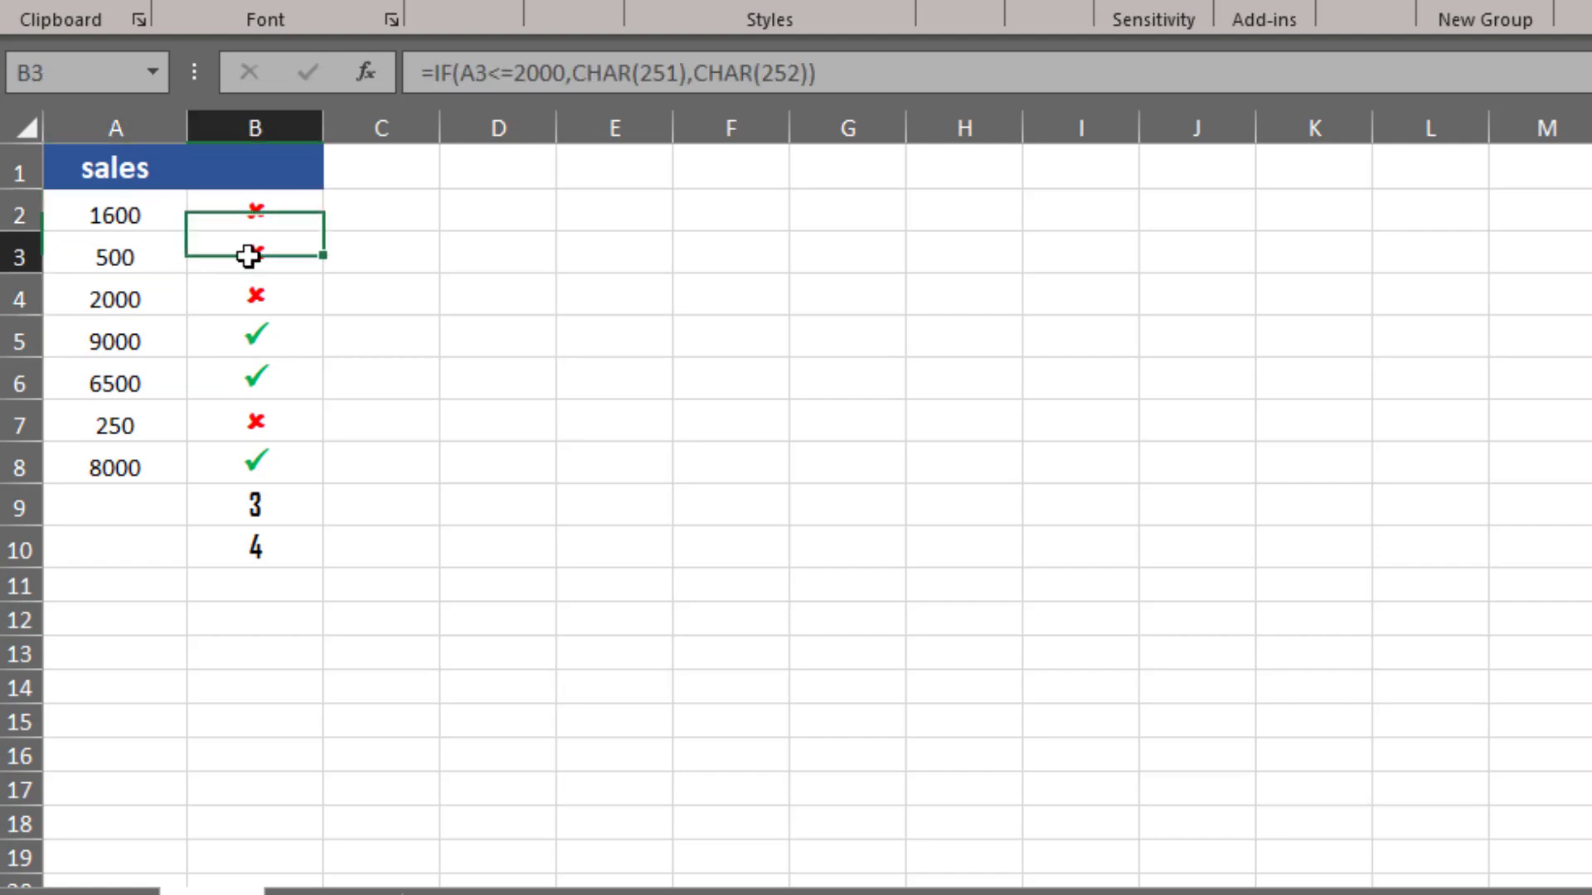
{"action": "left_click", "coordinate": [250, 295]}
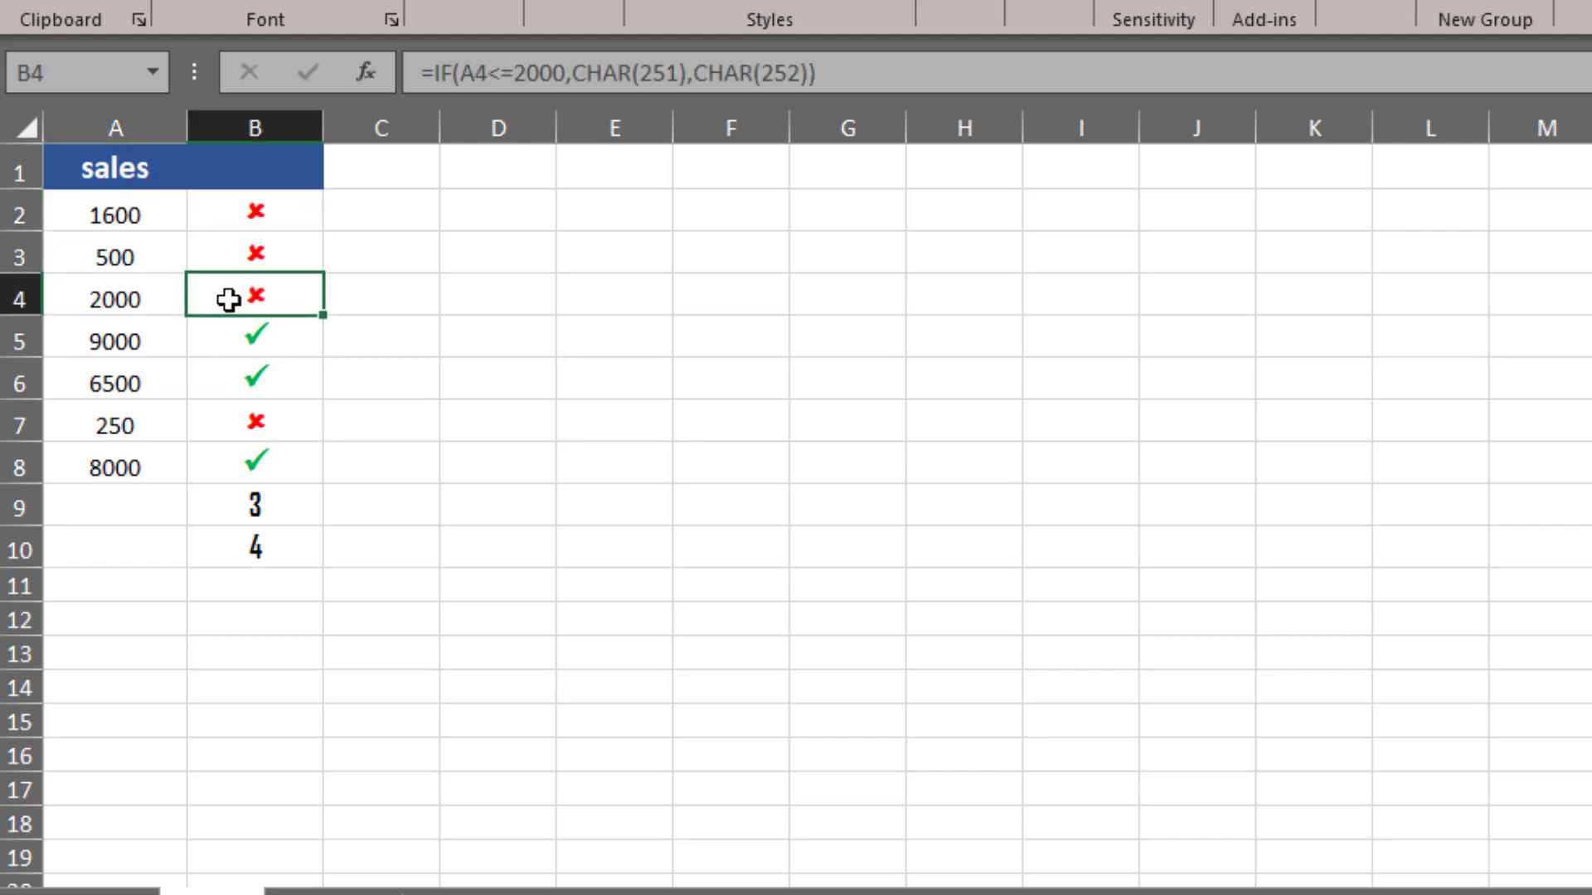
{"action": "left_click", "coordinate": [117, 335]}
{"action": "left_click", "coordinate": [115, 378]}
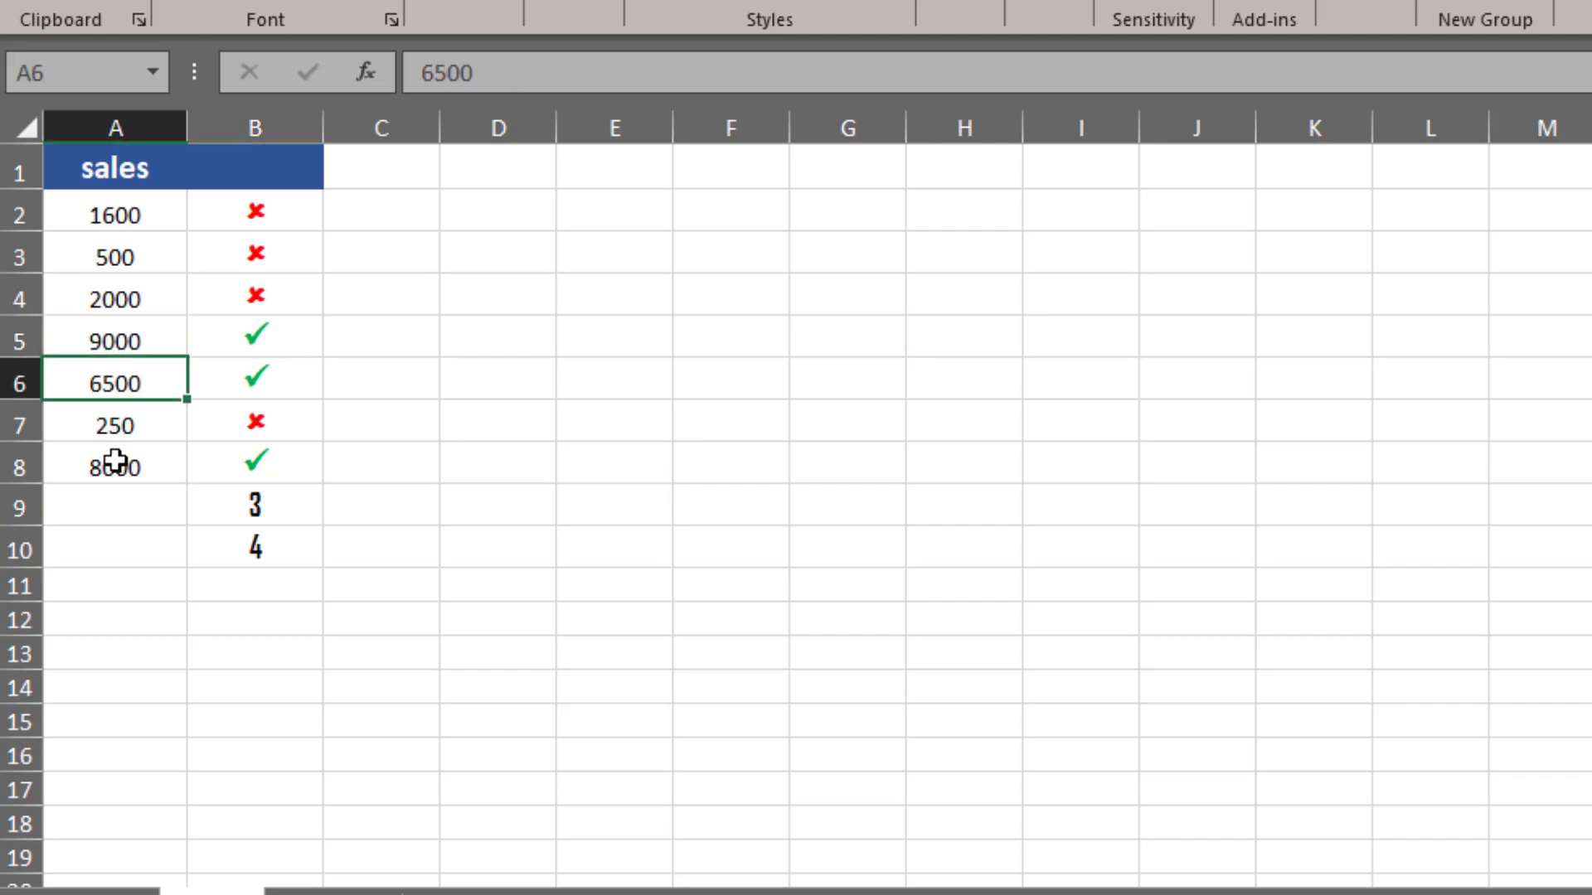
{"action": "left_click", "coordinate": [129, 469]}
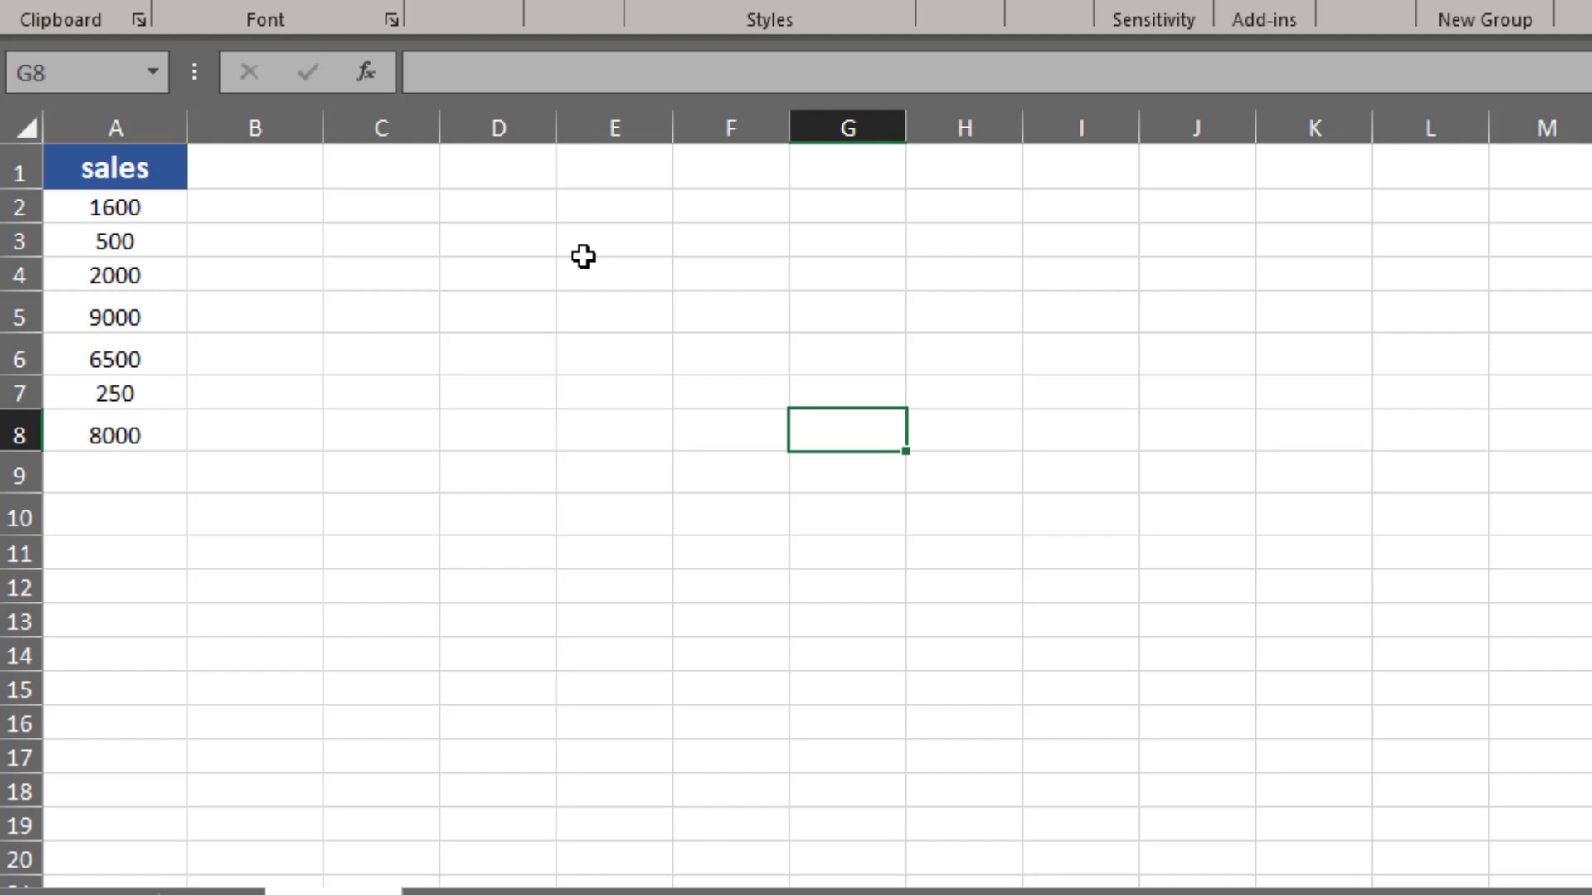
Enter =CHAR(251) in G4 so it displays the û character
{"action": "left_click", "coordinate": [880, 267]}
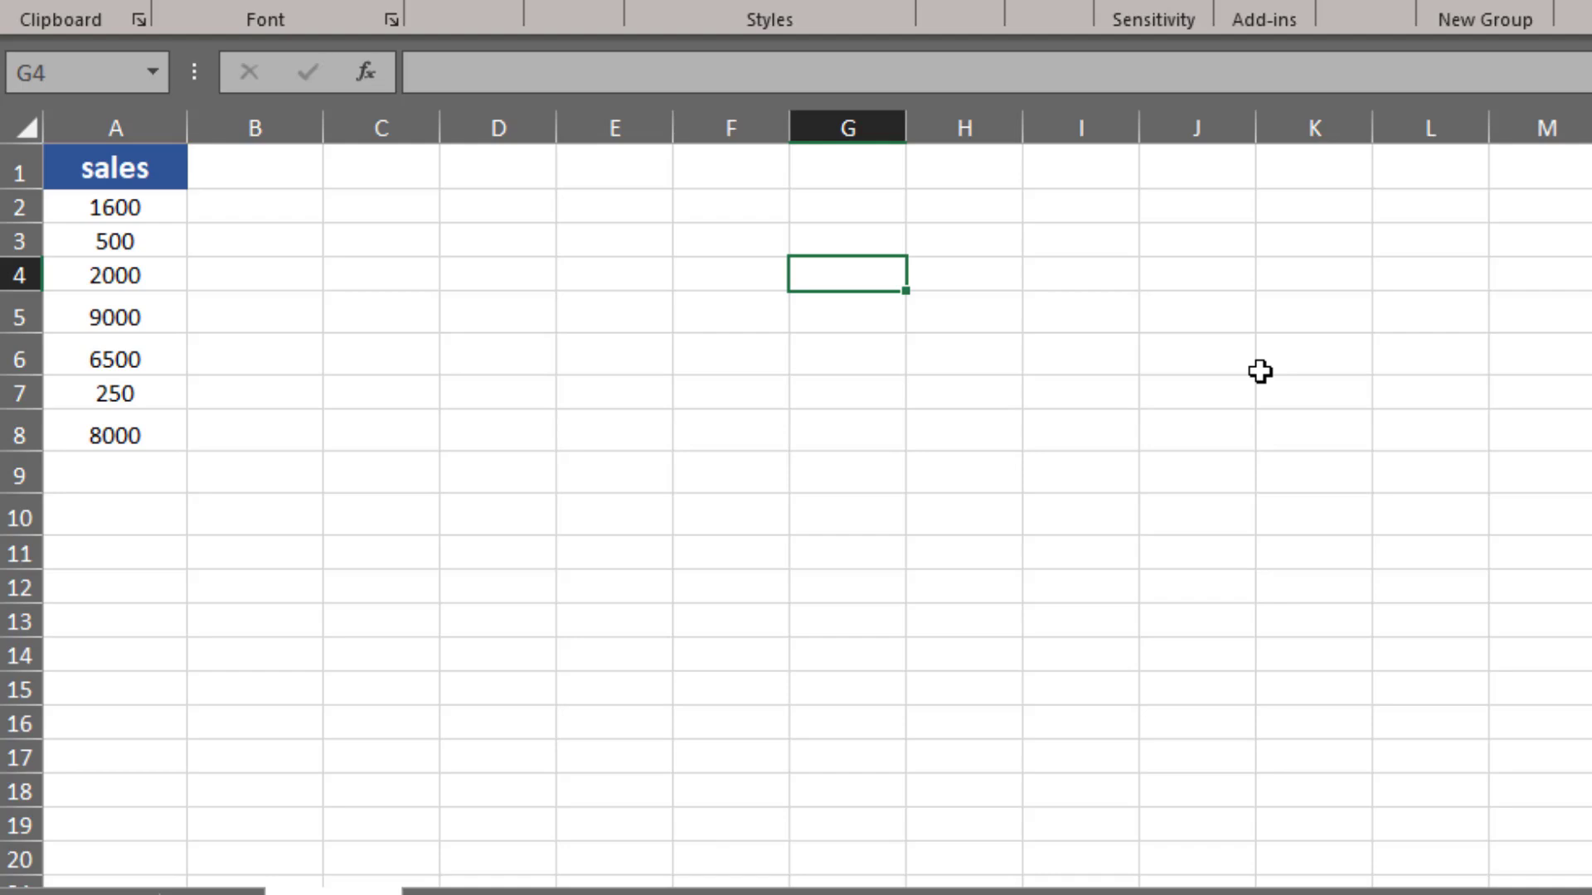
{"action": "type", "text": "="}
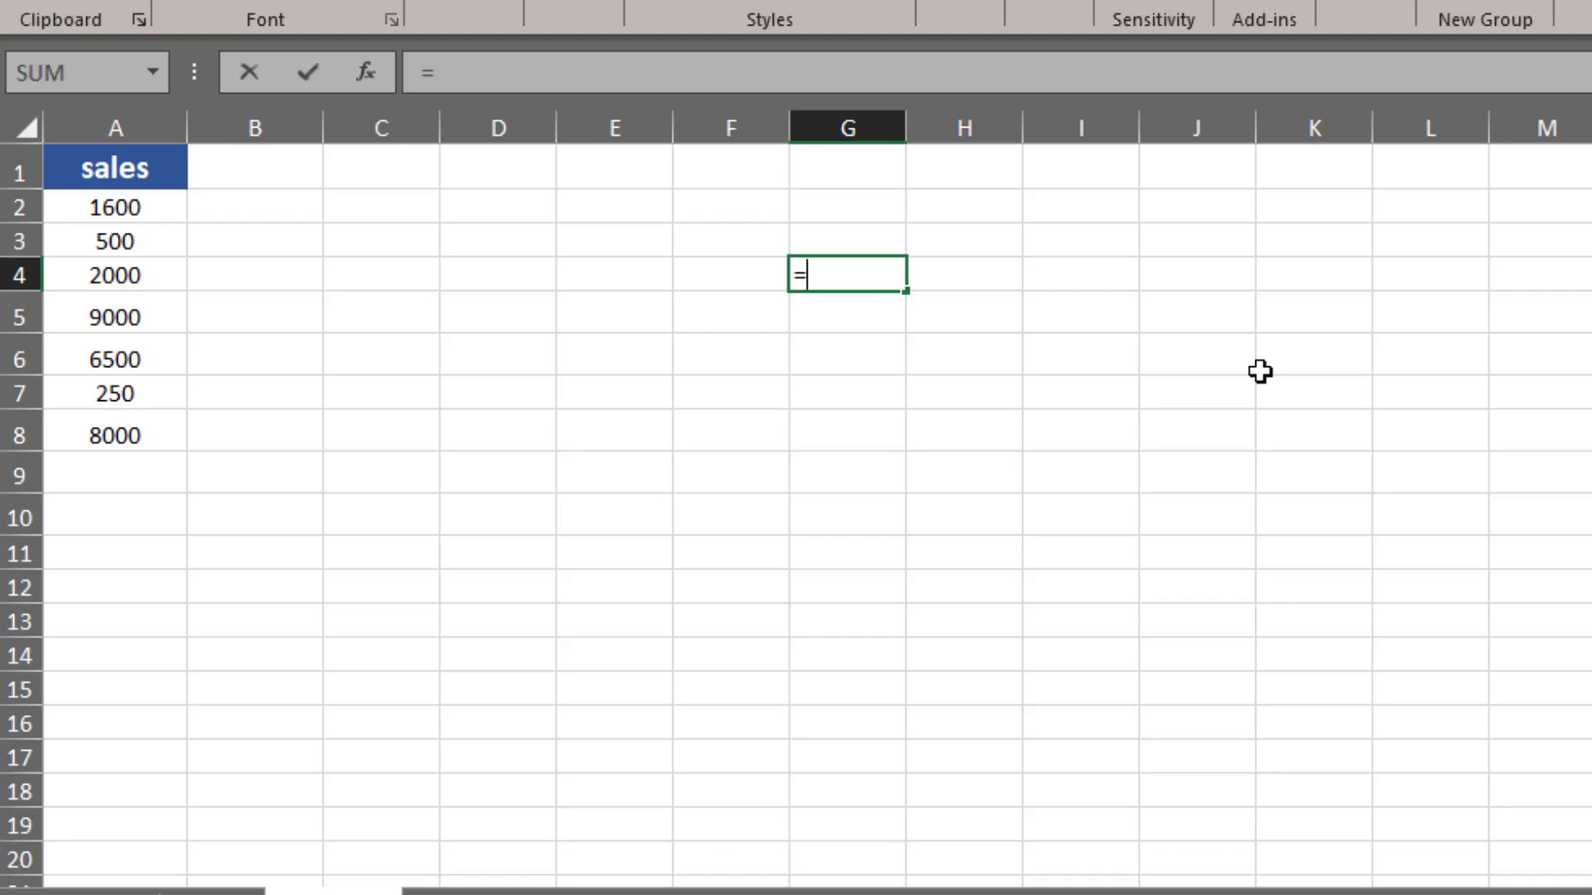
{"action": "type", "text": "ch"}
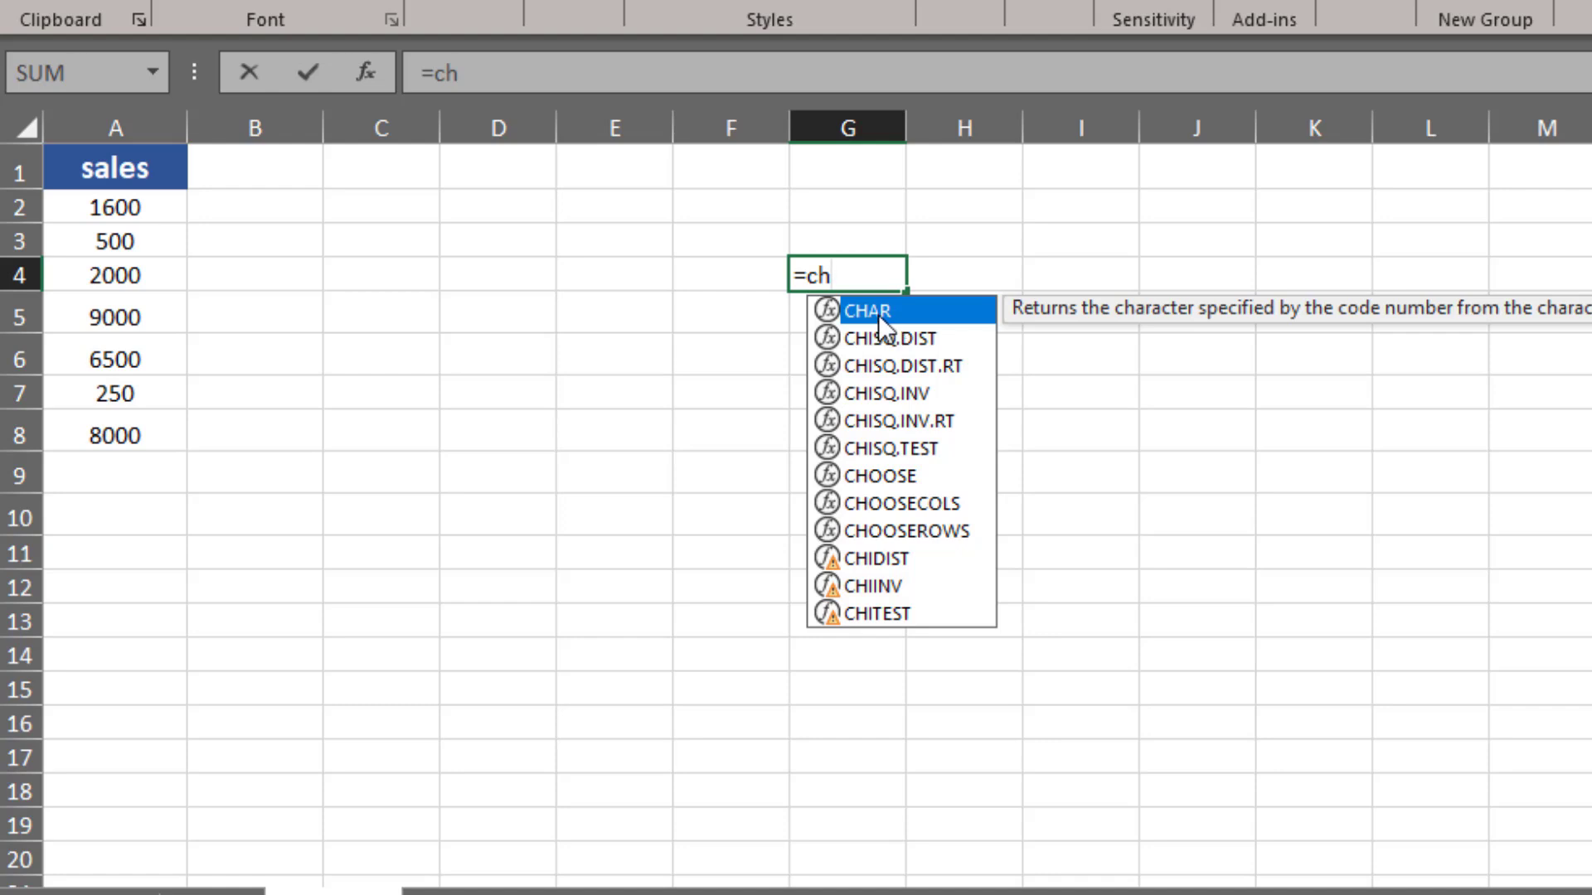
{"action": "double_click", "coordinate": [922, 310]}
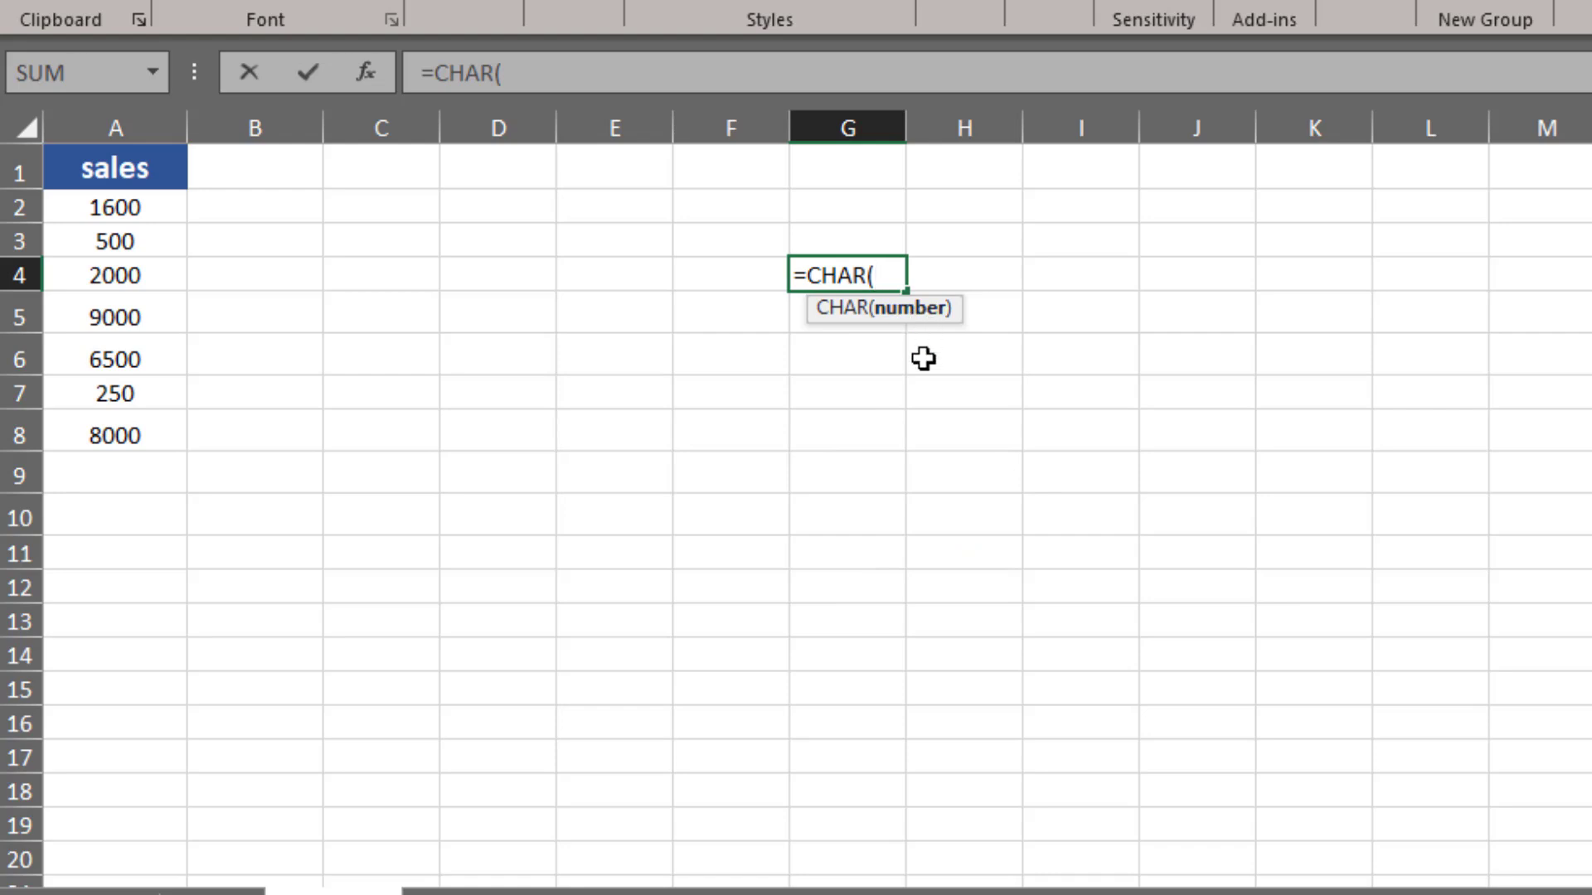
{"action": "type", "text": "251"}
{"action": "type", "text": ")"}
{"action": "key", "text": "Return"}
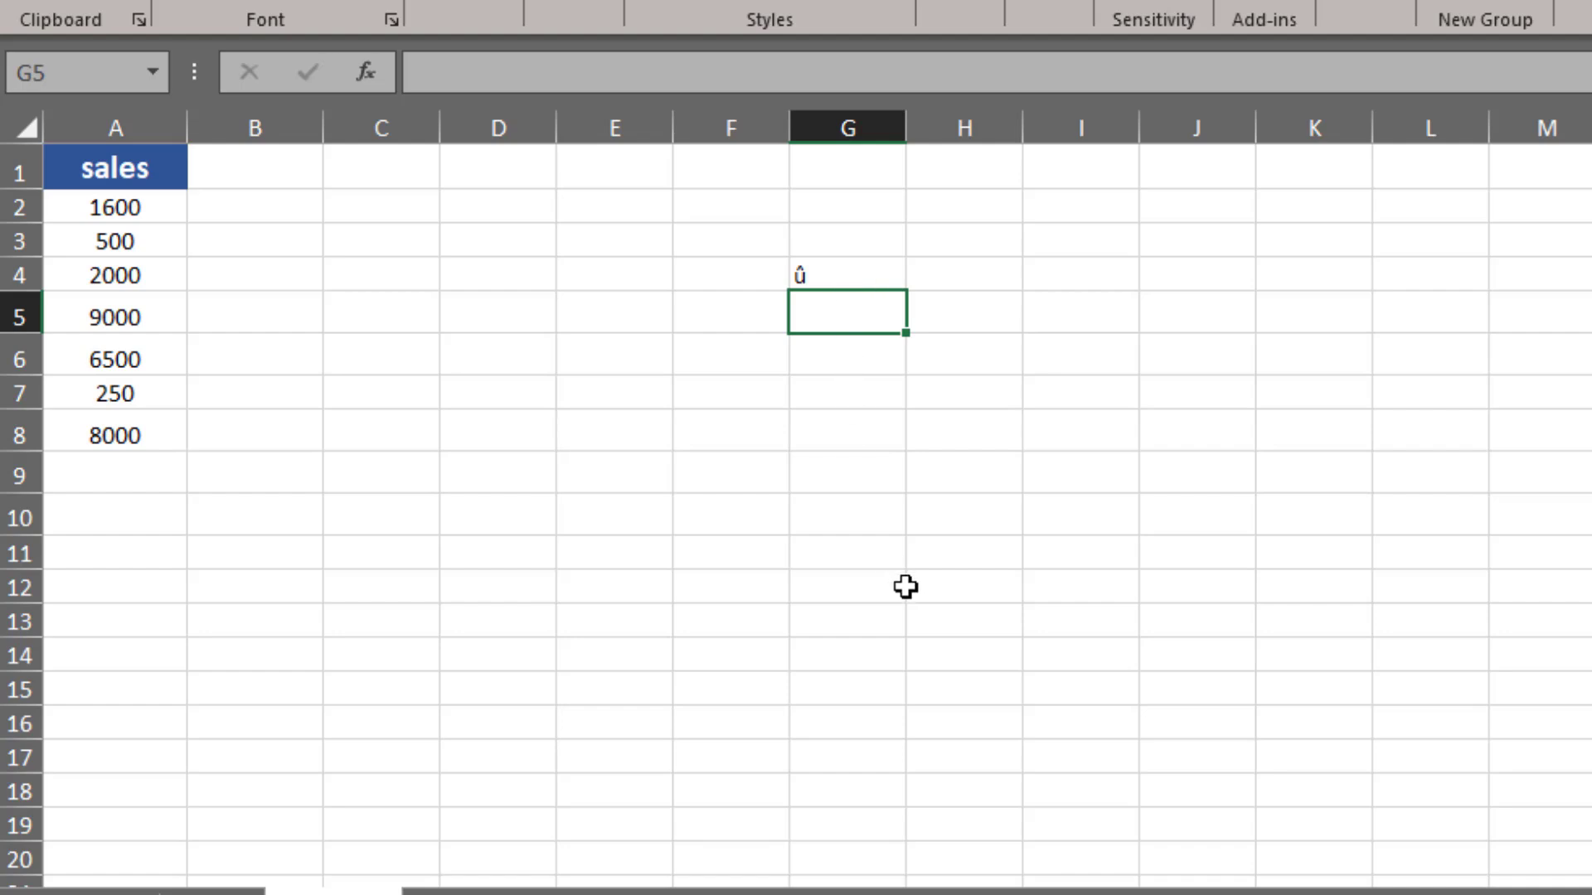
Enter =CHAR(252) in G5 to show ü, then select G4:G5 together
{"action": "type", "text": "="}
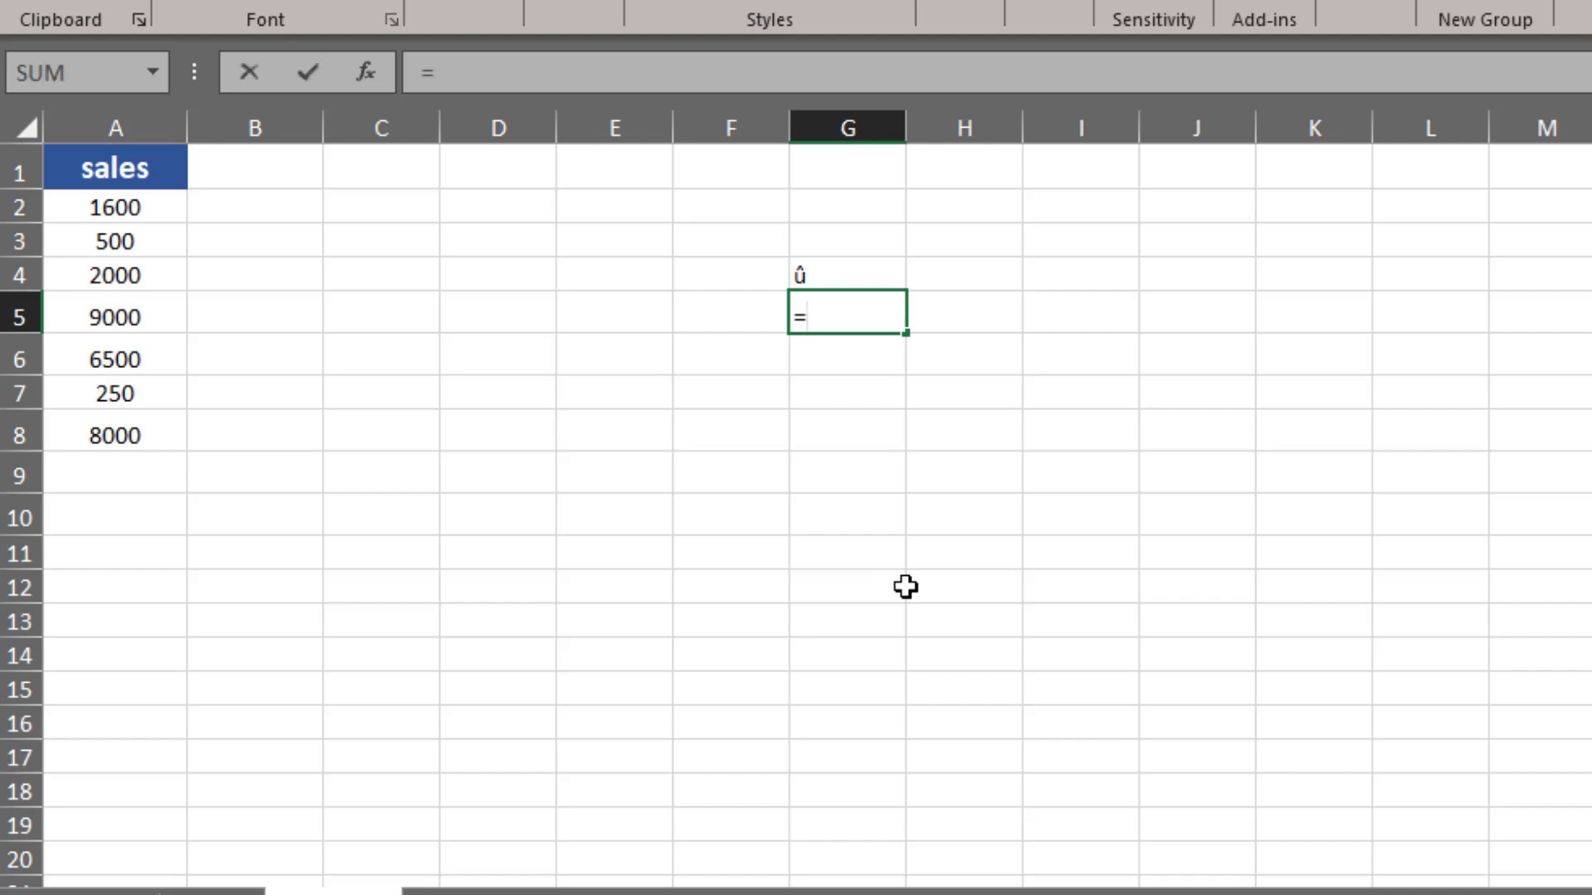
{"action": "type", "text": "ch"}
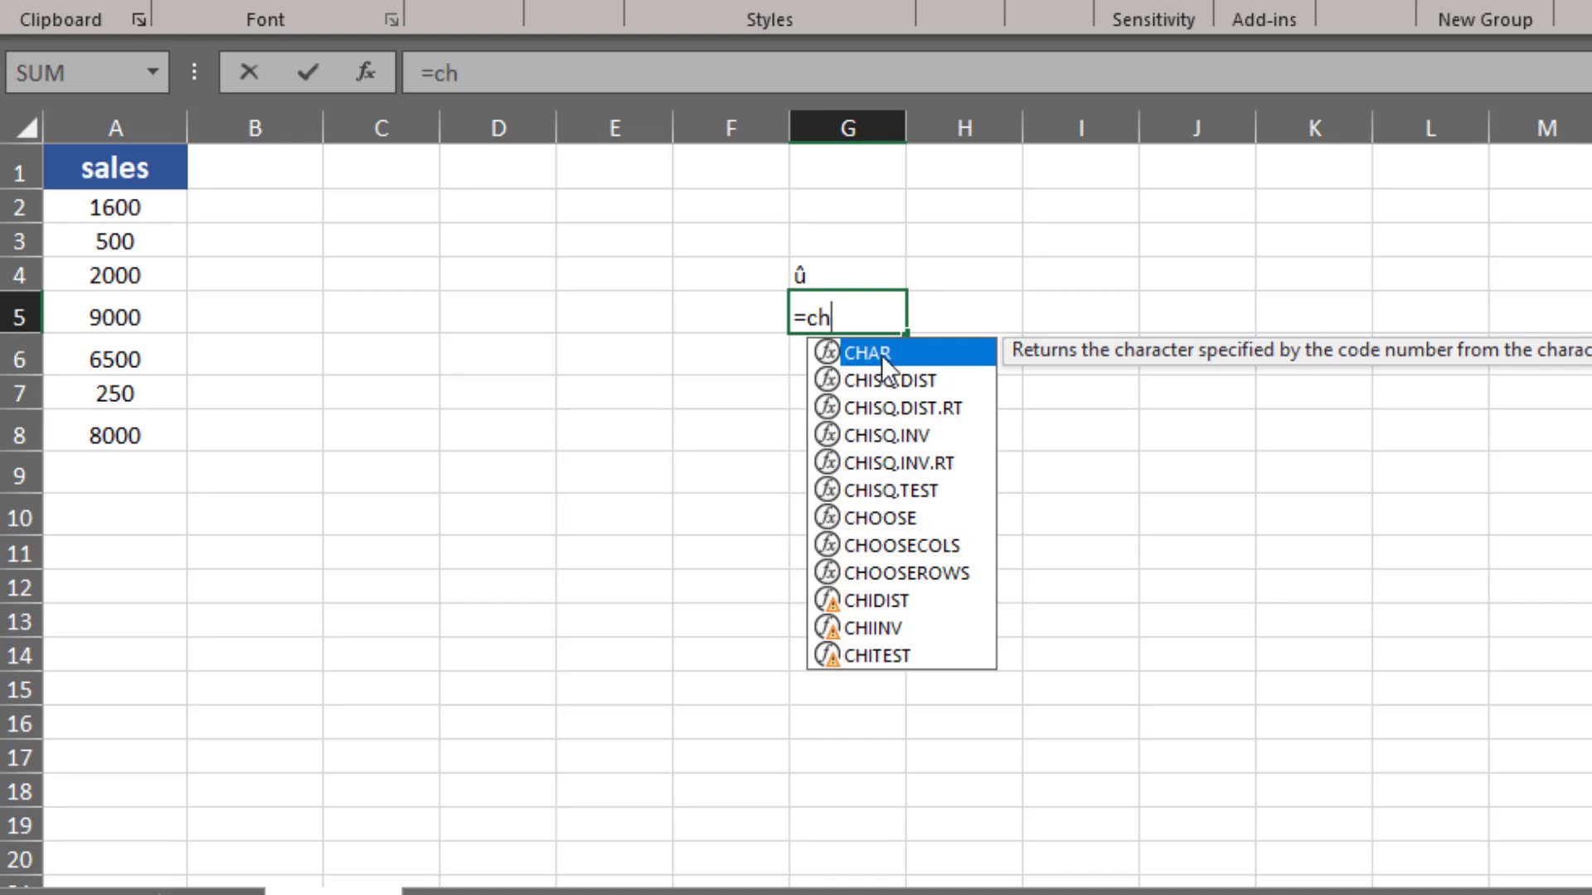
{"action": "double_click", "coordinate": [913, 351]}
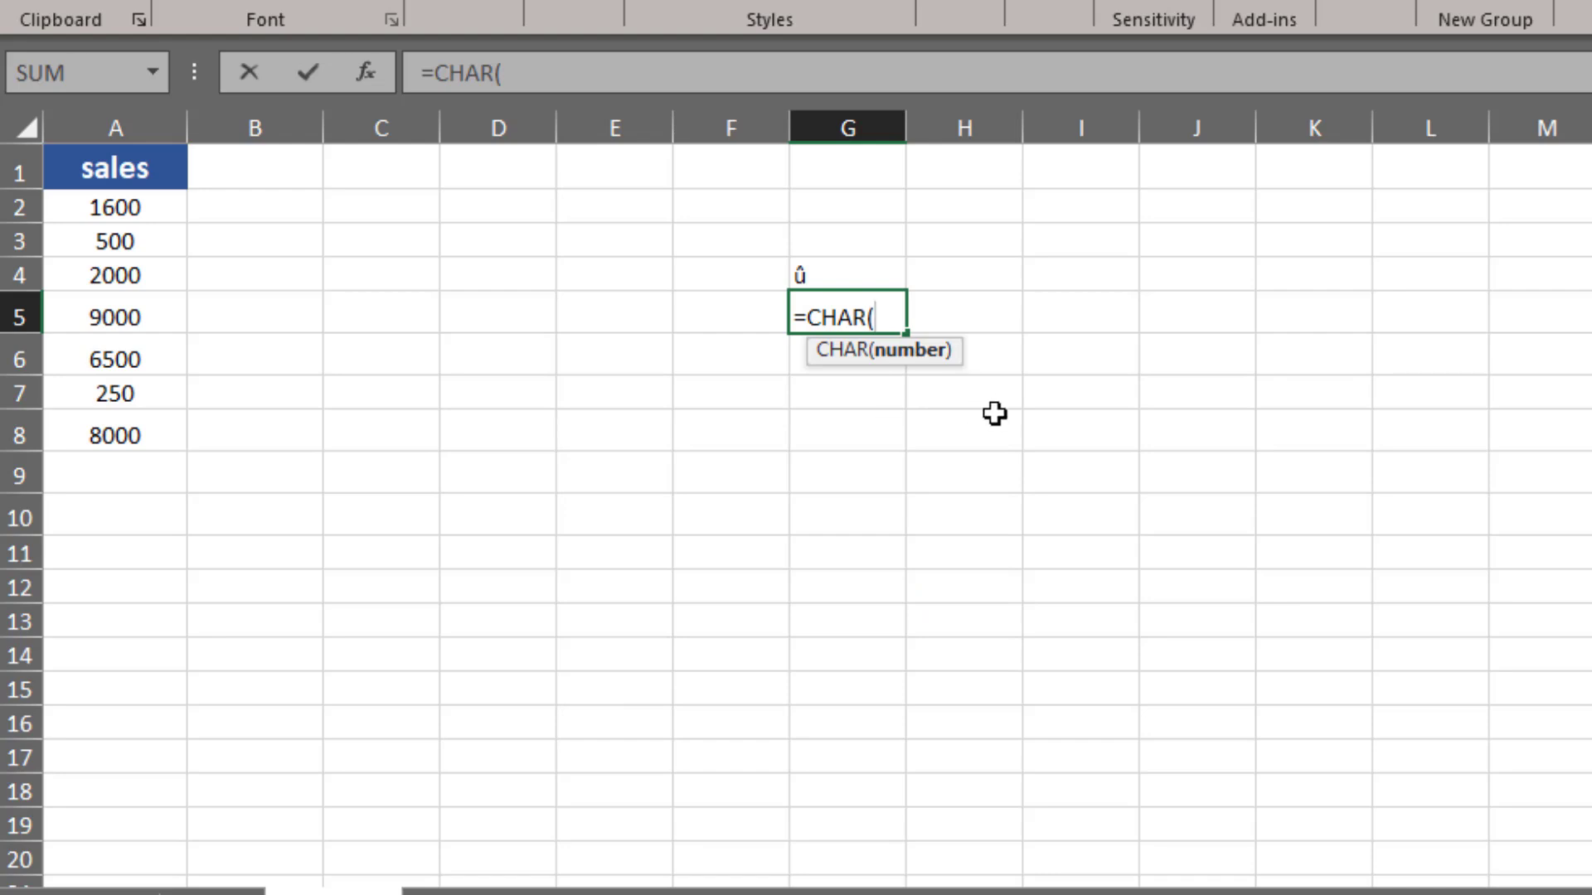
{"action": "type", "text": "252"}
{"action": "type", "text": ")"}
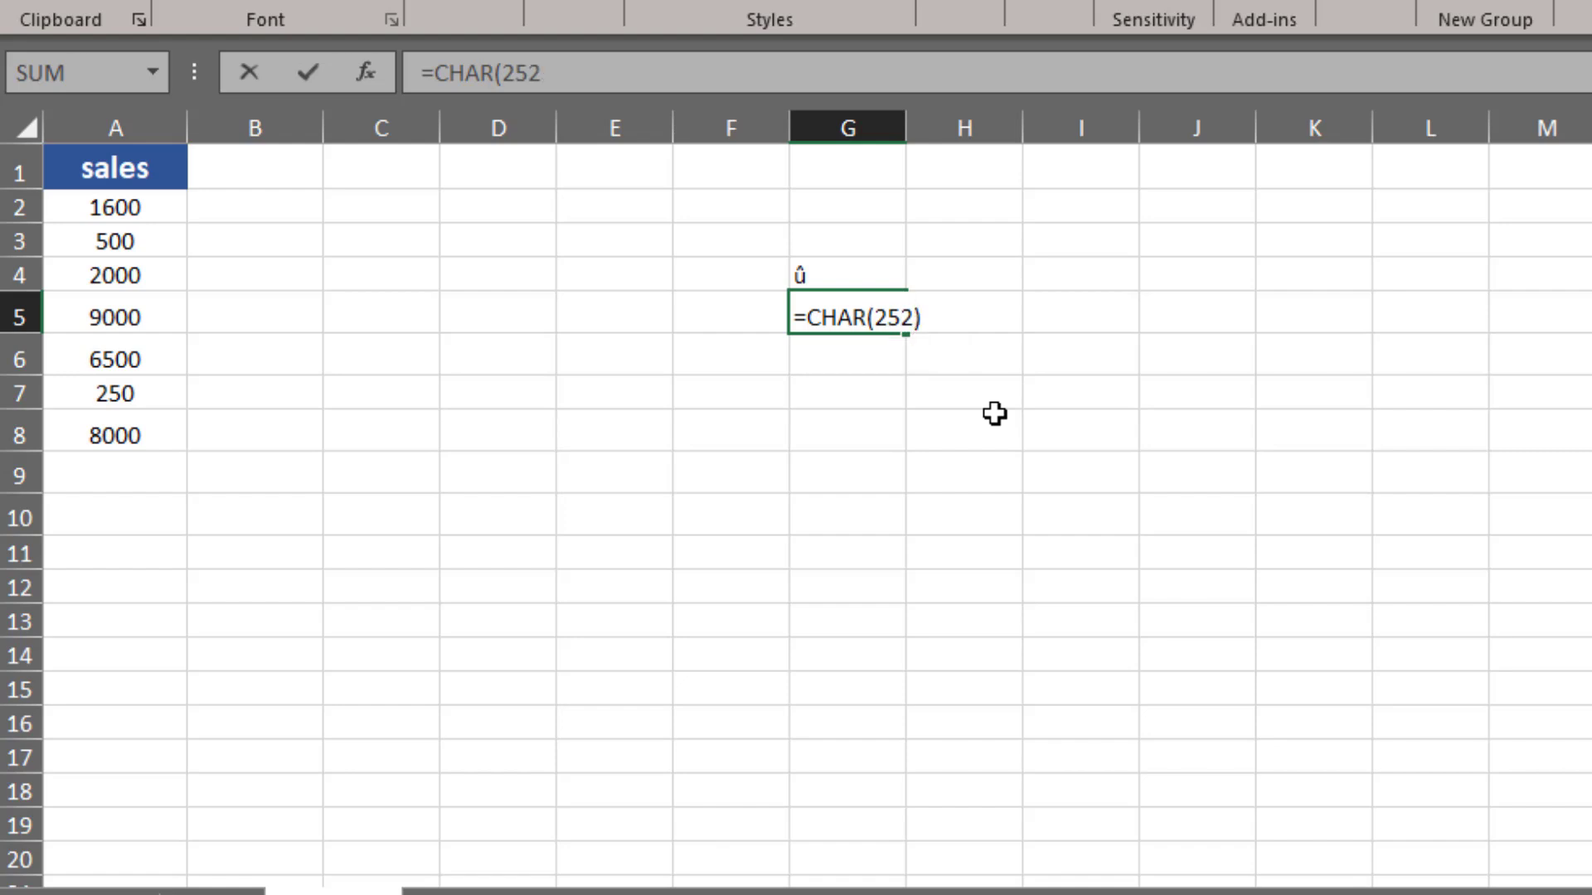
{"action": "key", "text": "Return"}
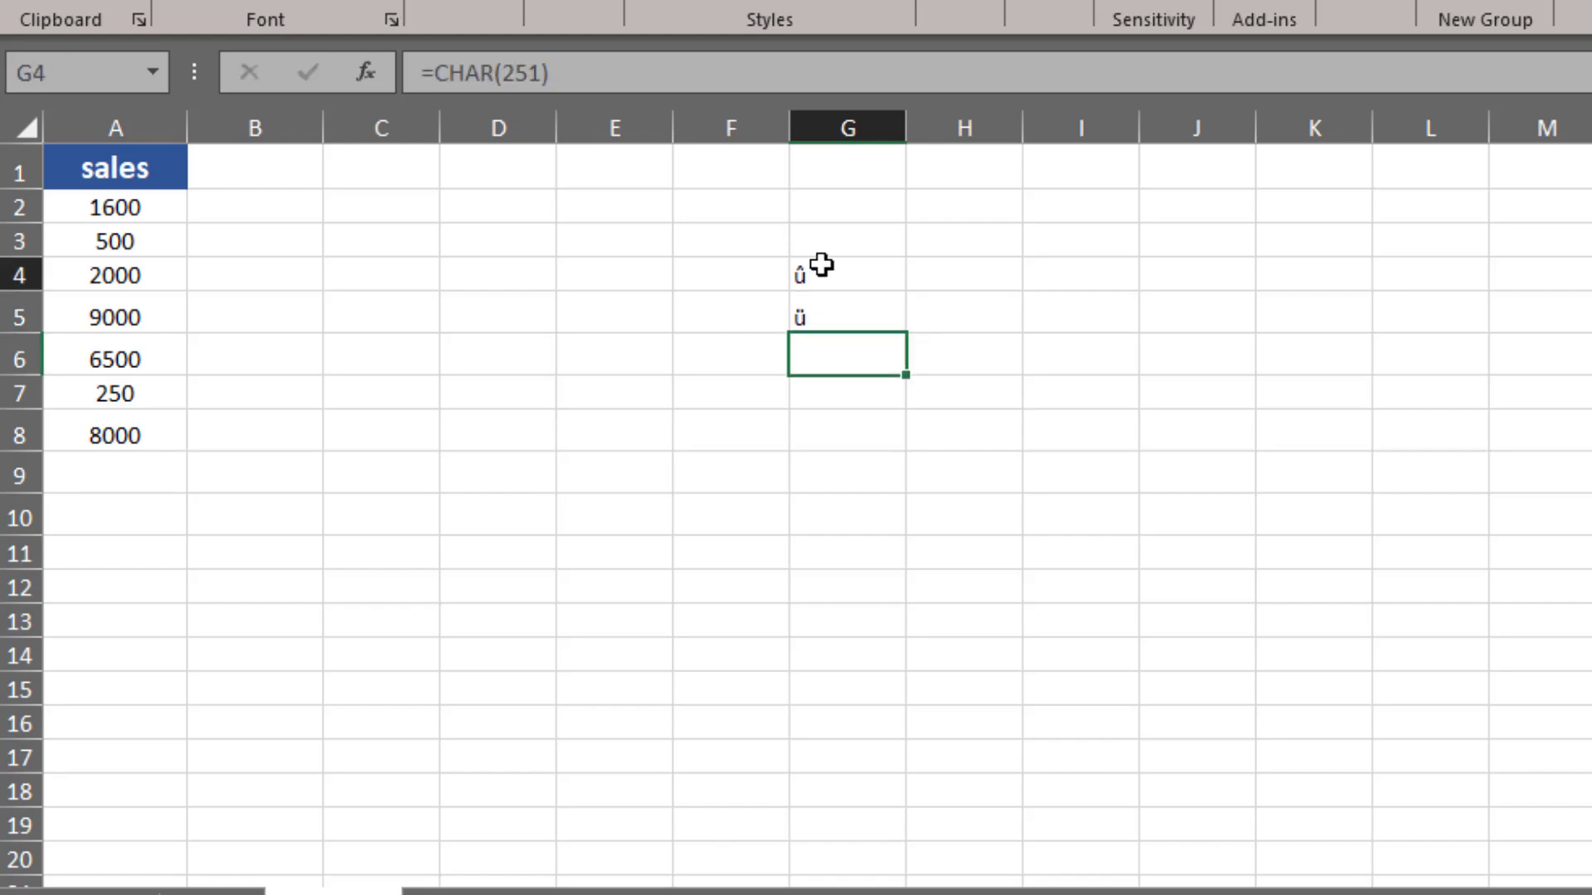
{"action": "left_click_drag", "start_coordinate": [810, 275], "coordinate": [816, 317]}
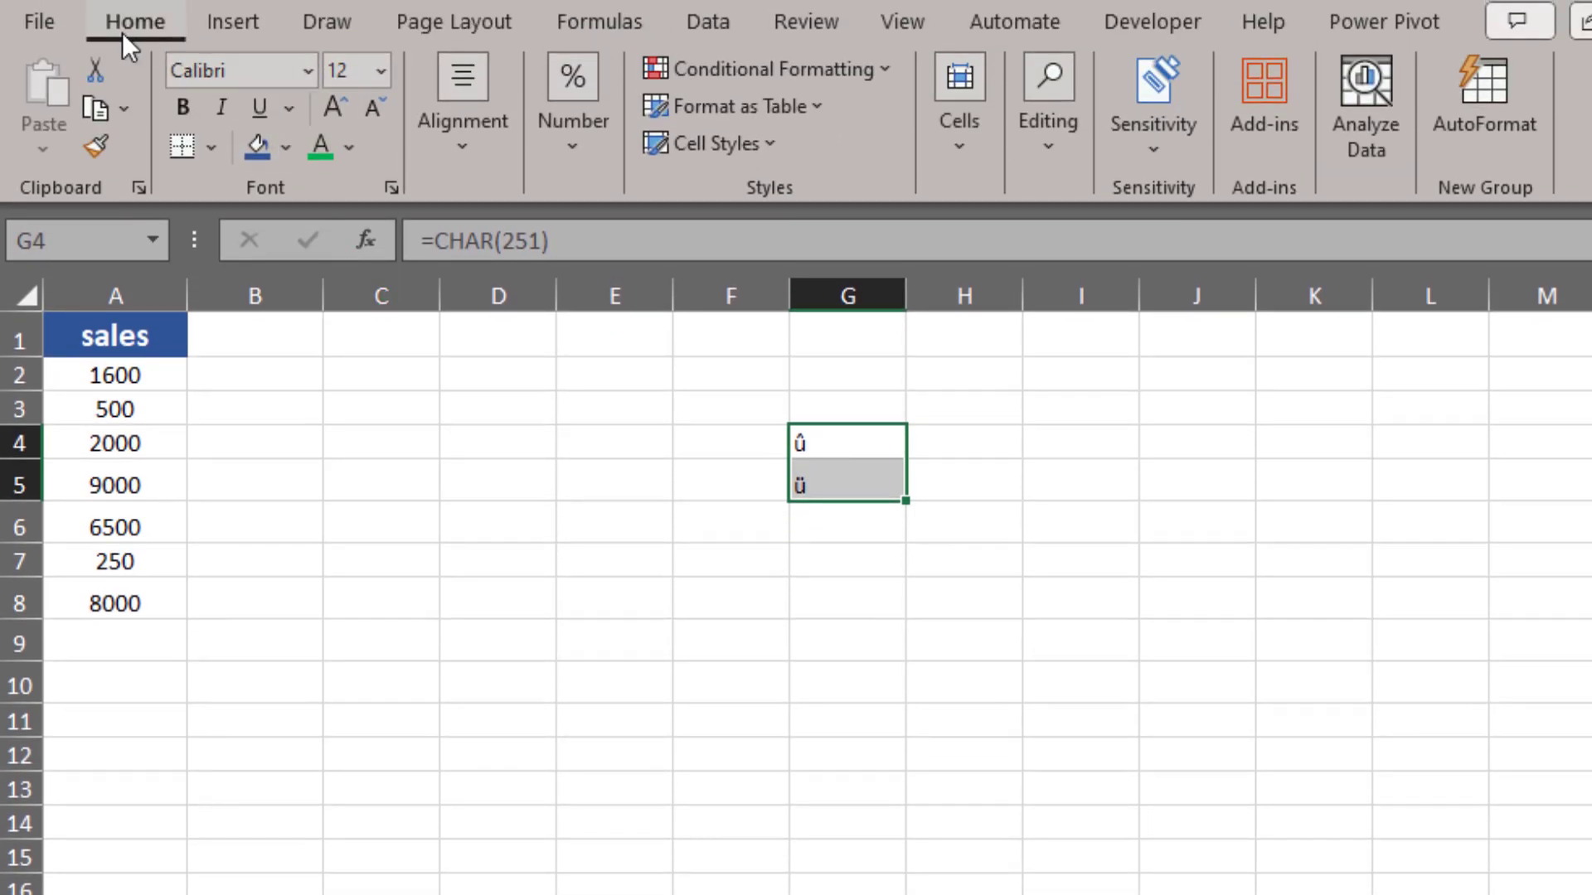
Apply the Wingdings font to G4:G5 so they render as a cross and a check
{"action": "left_click", "coordinate": [307, 72]}
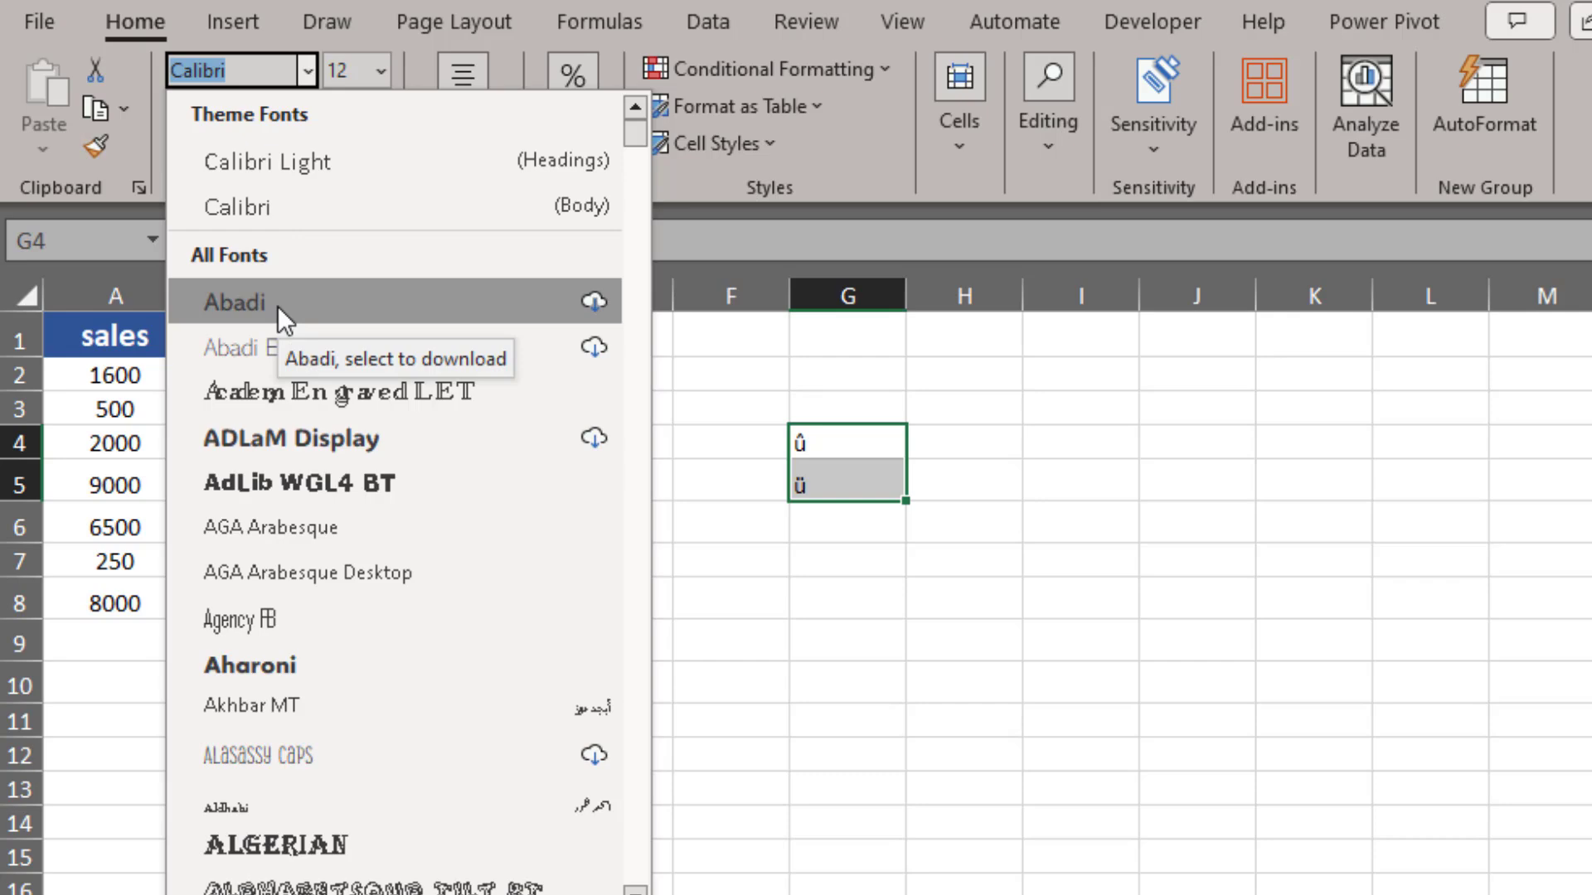
{"action": "type", "text": "Walbaum Disp"}
{"action": "left_click_drag", "start_coordinate": [635, 839], "coordinate": [635, 884]}
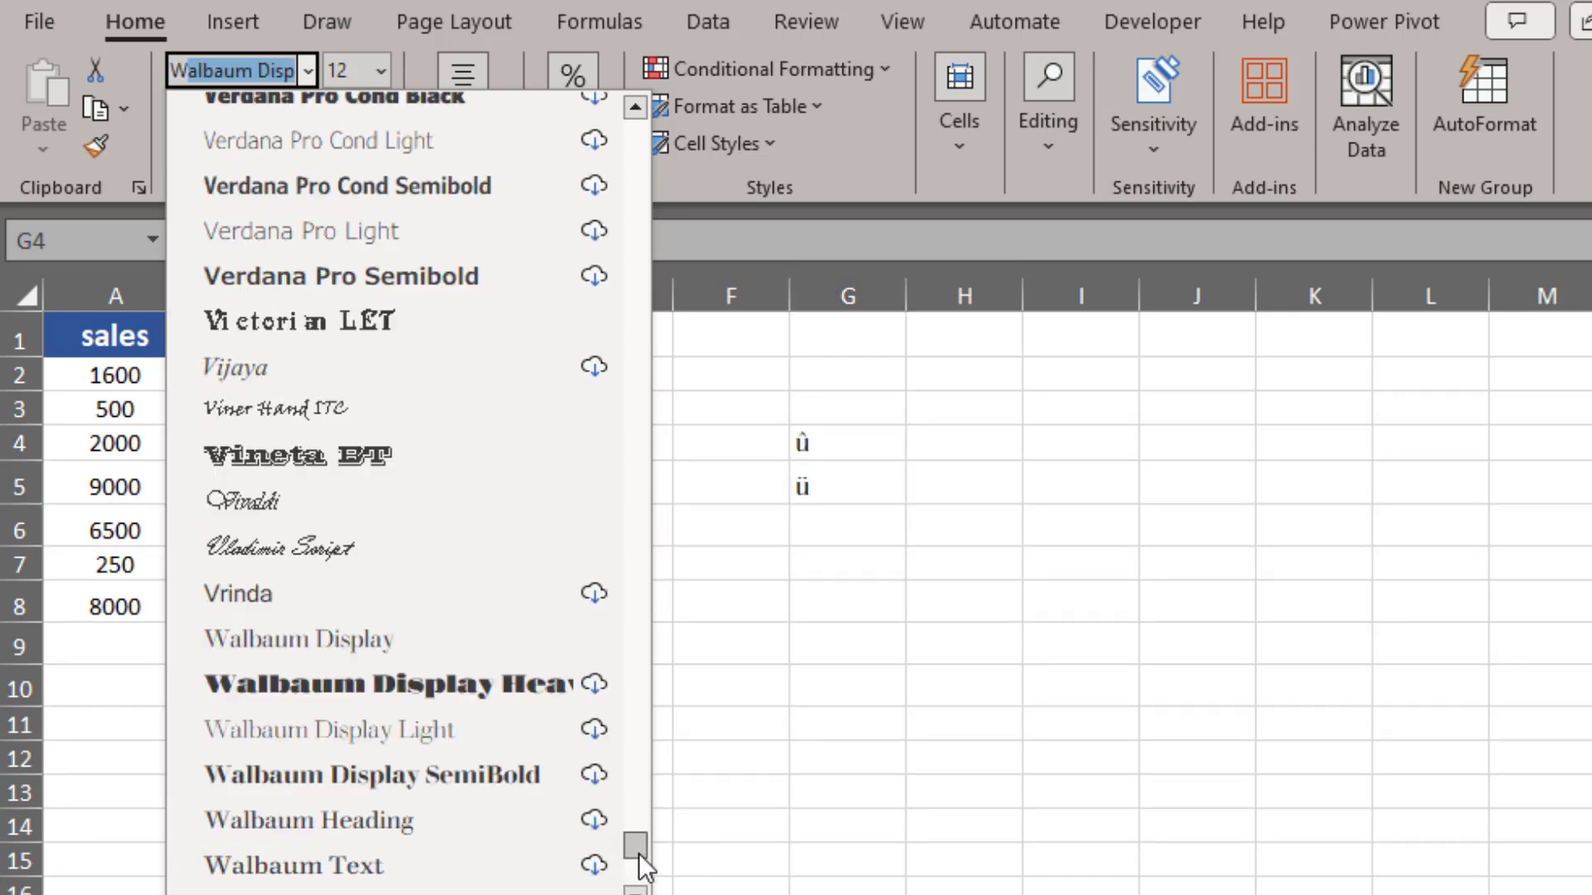
{"action": "scroll", "coordinate": [383, 593], "scroll_direction": "up", "scroll_amount": 3}
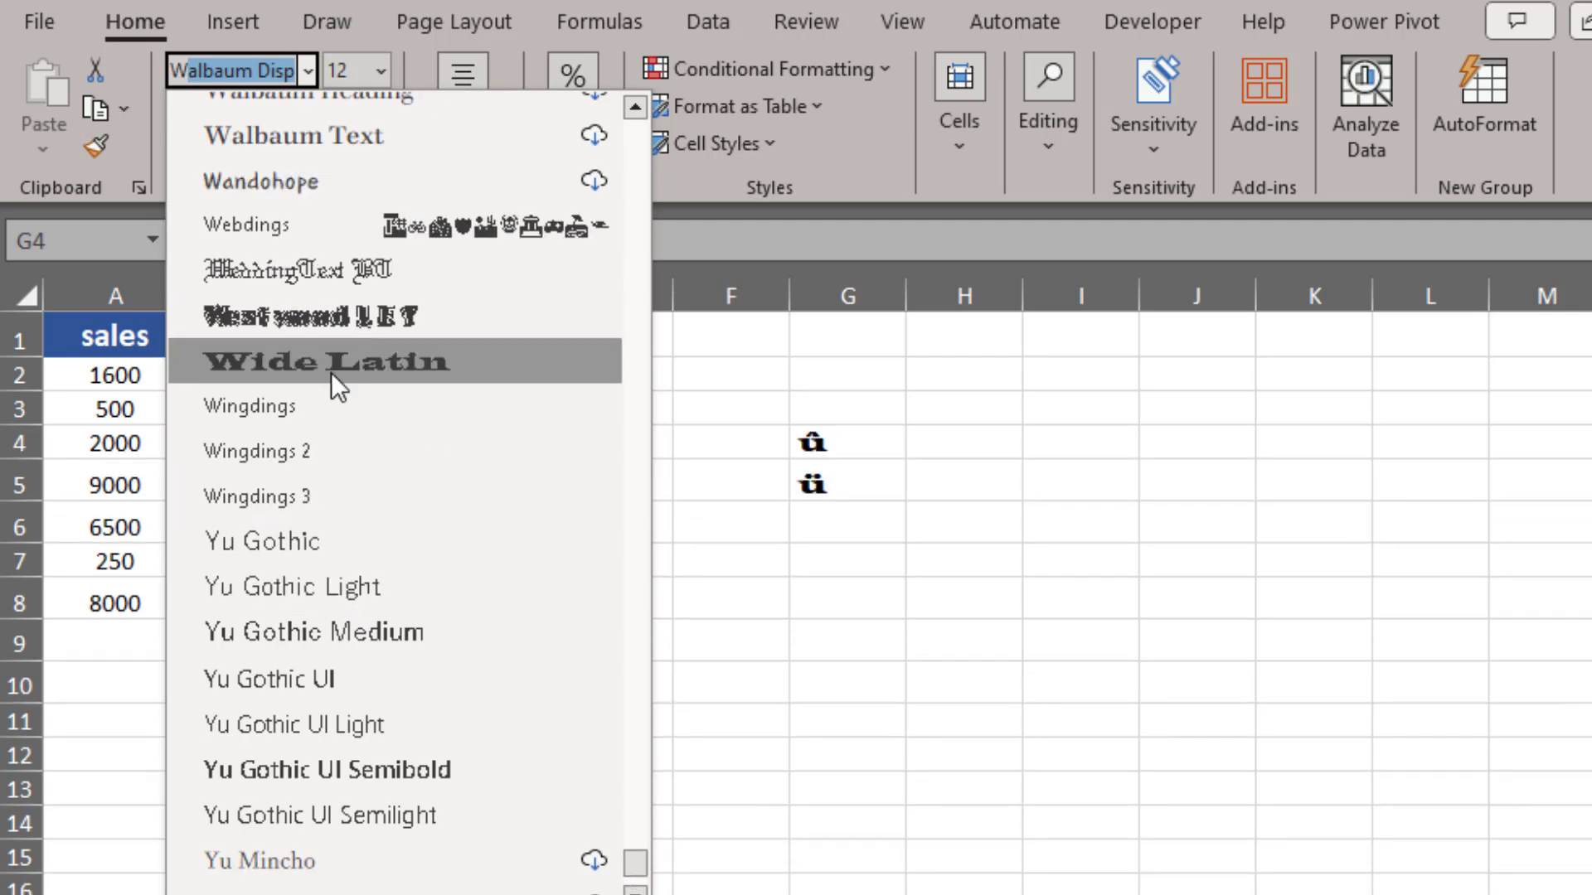
{"action": "left_click", "coordinate": [262, 408]}
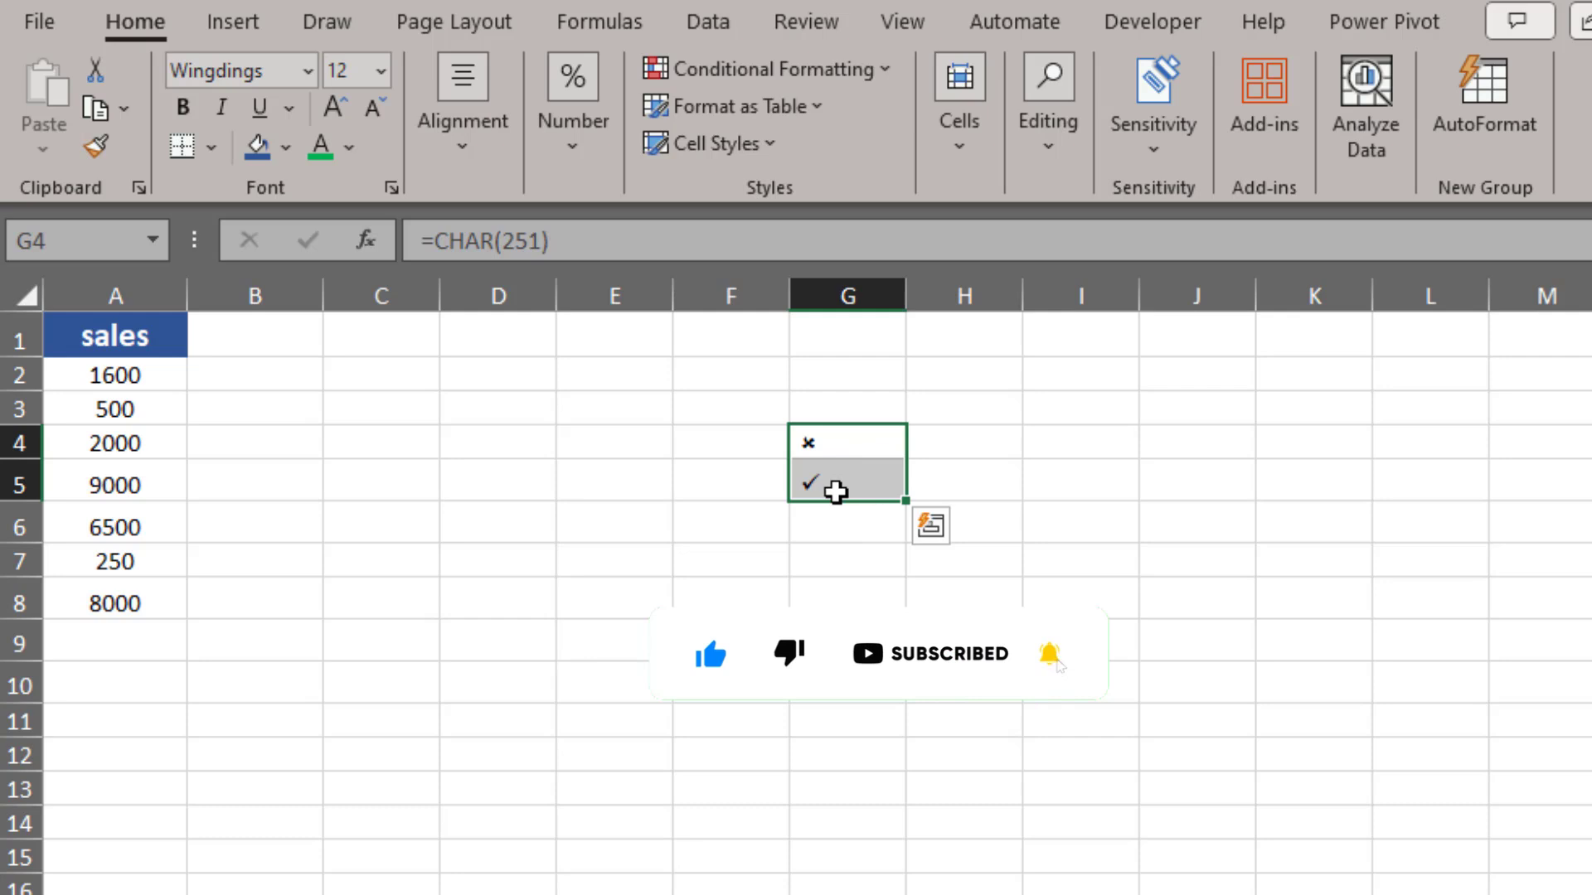
Check the formulas in G4 and G5, then delete both test cells
{"action": "left_click", "coordinate": [855, 442]}
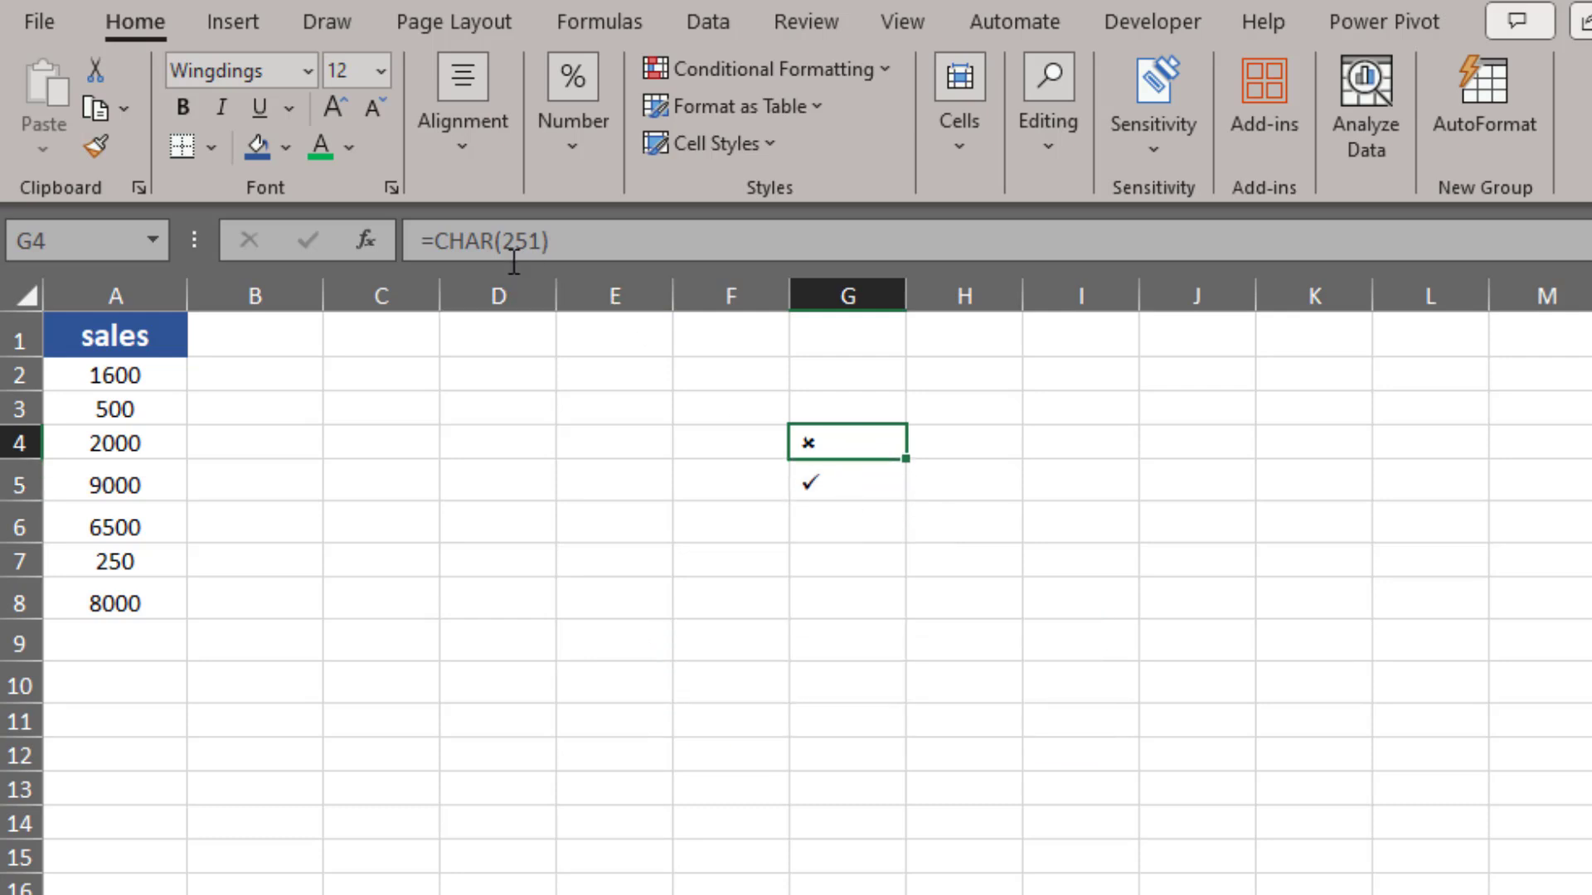
{"action": "left_click", "coordinate": [847, 477]}
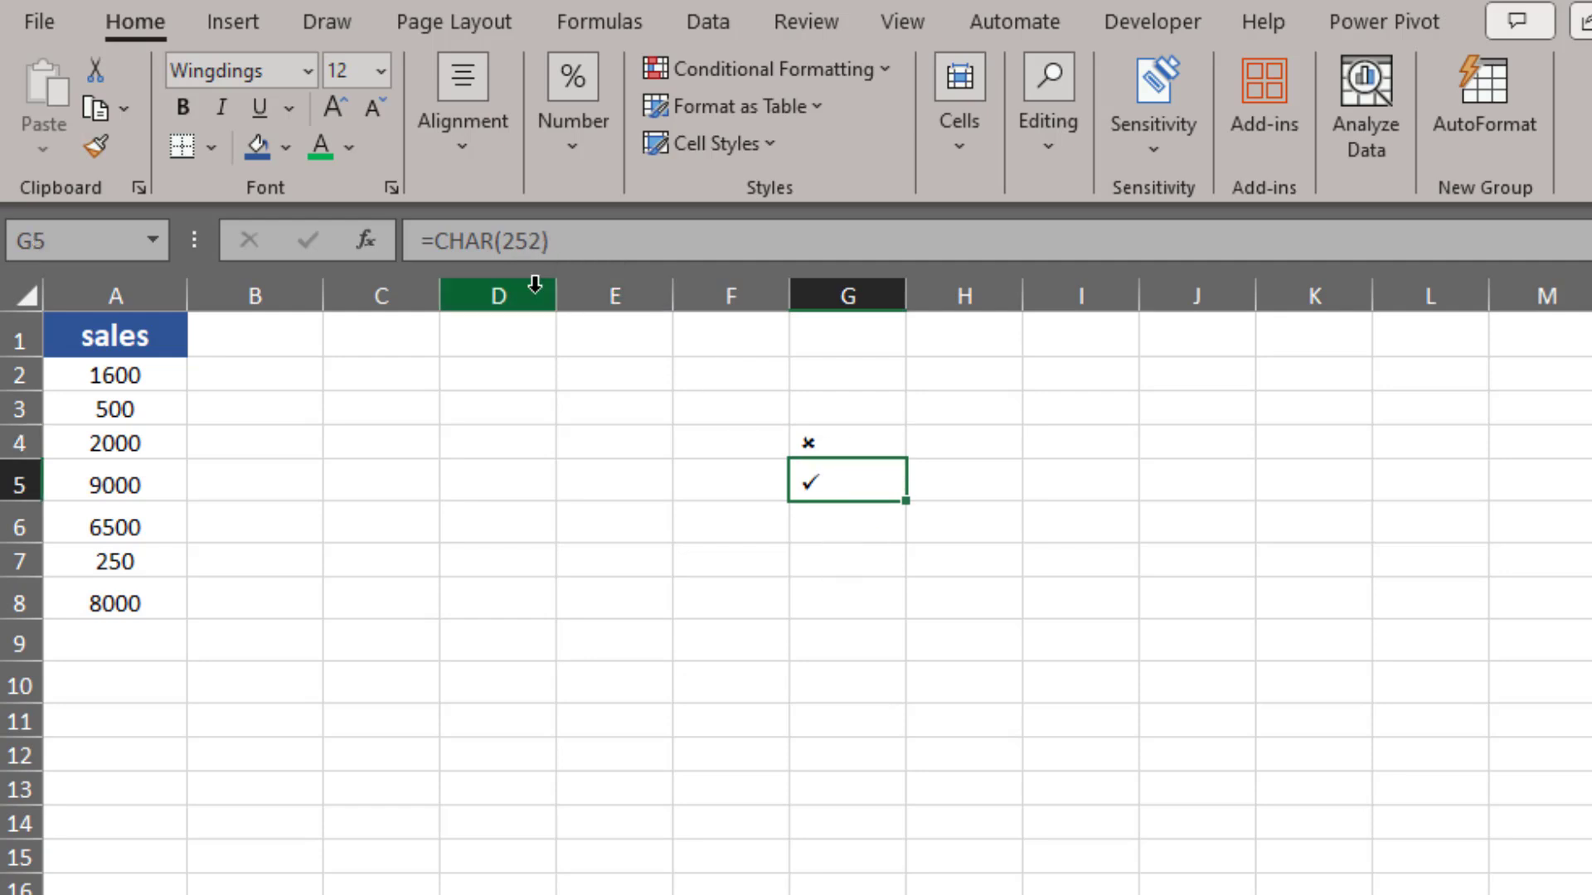
{"action": "left_click_drag", "start_coordinate": [856, 437], "coordinate": [857, 462]}
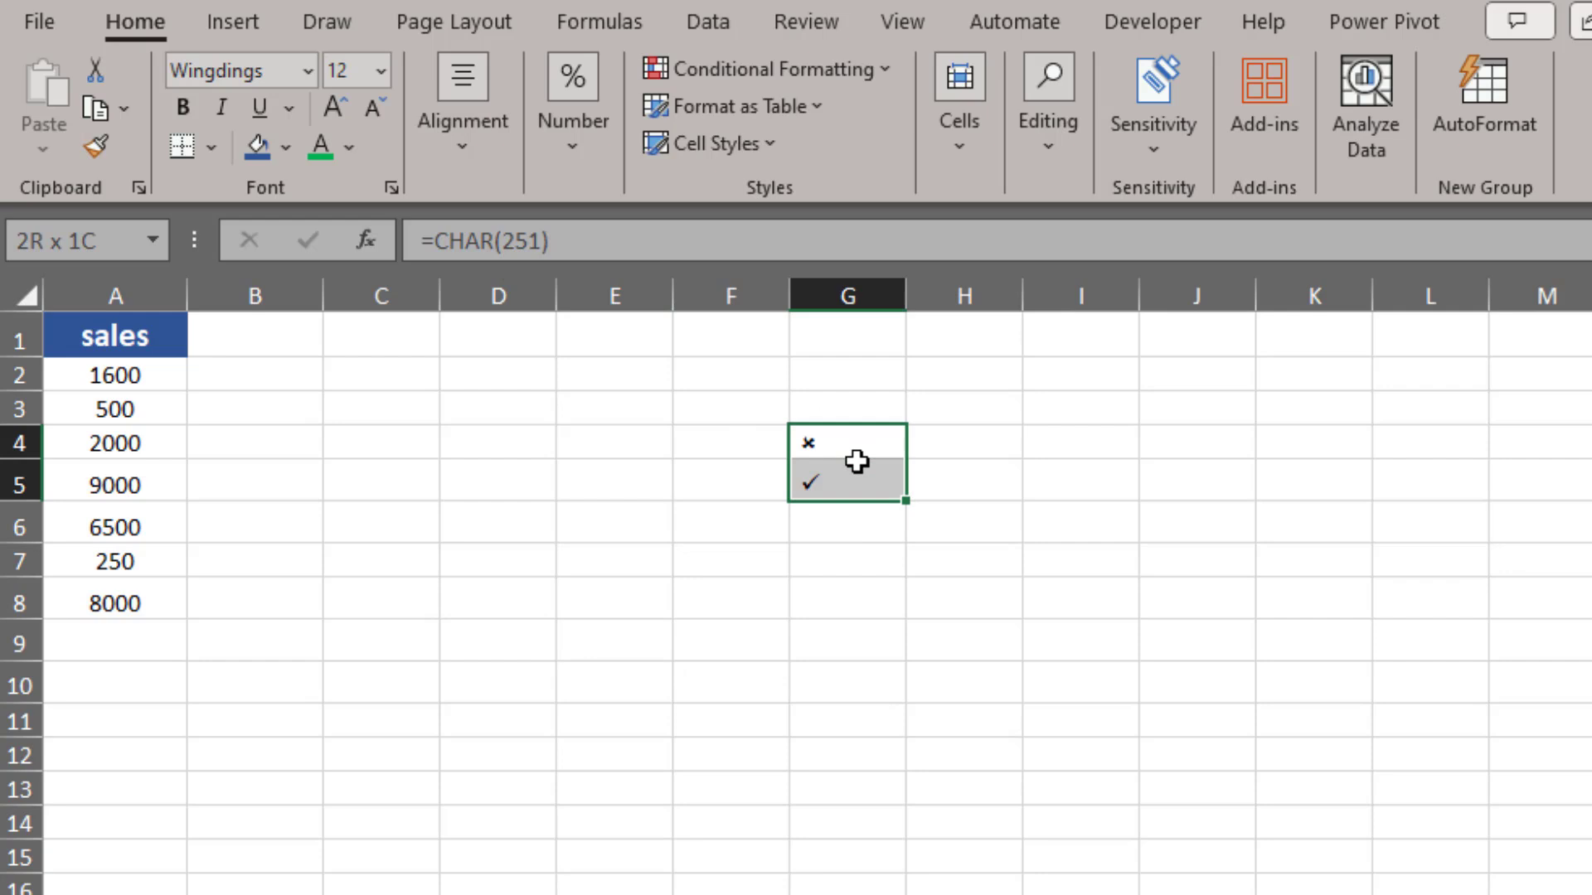
{"action": "key", "text": "Delete"}
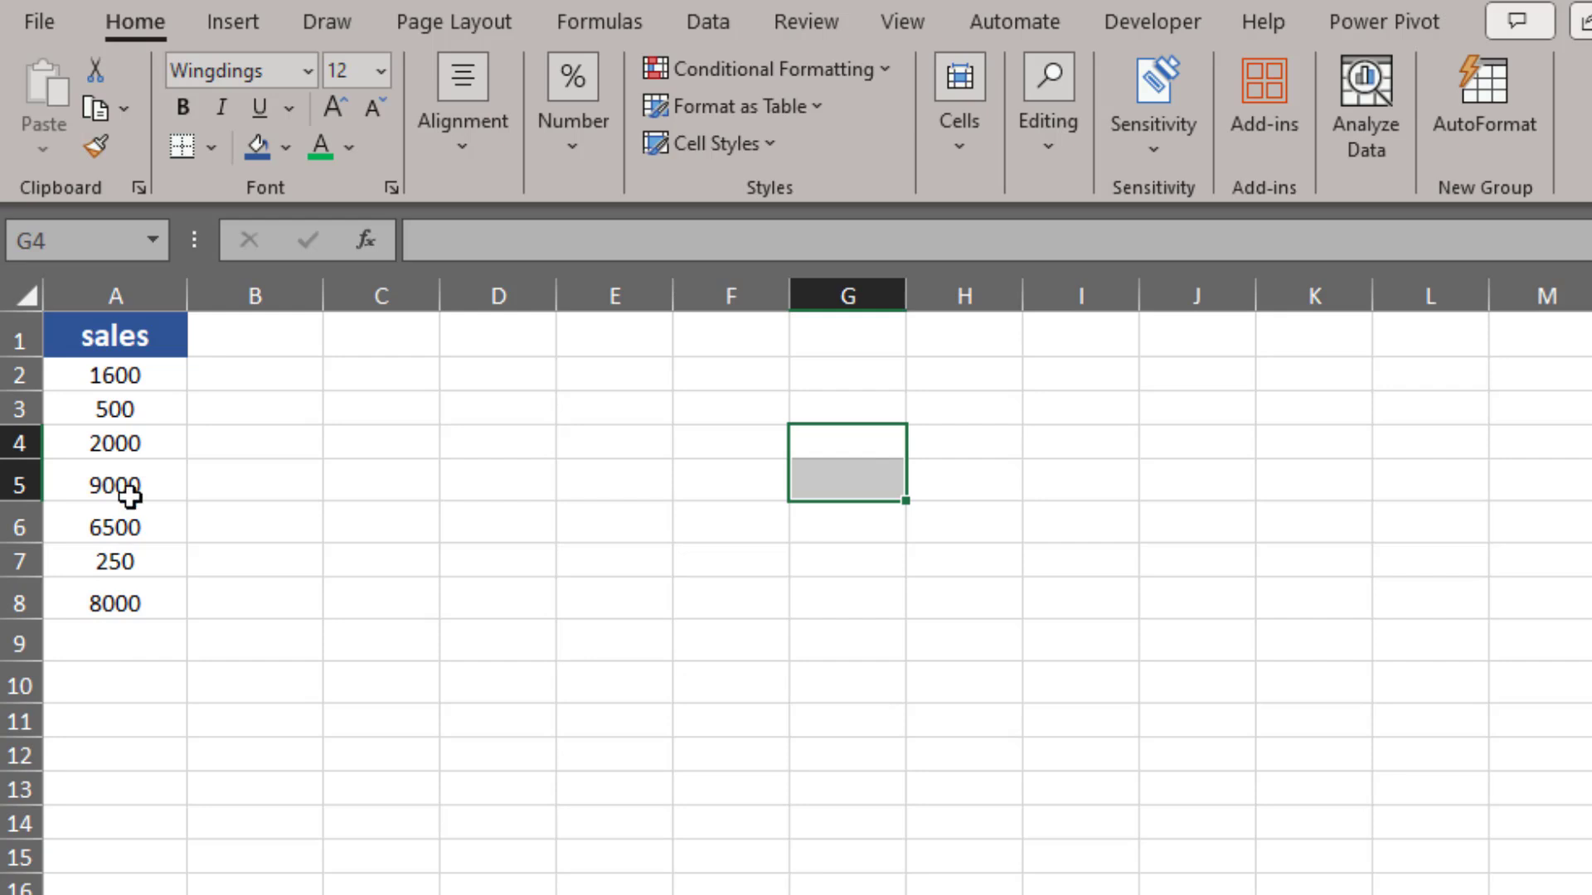
Start an IF formula in B2 testing whether A2 is <=2000
{"action": "left_click", "coordinate": [114, 447]}
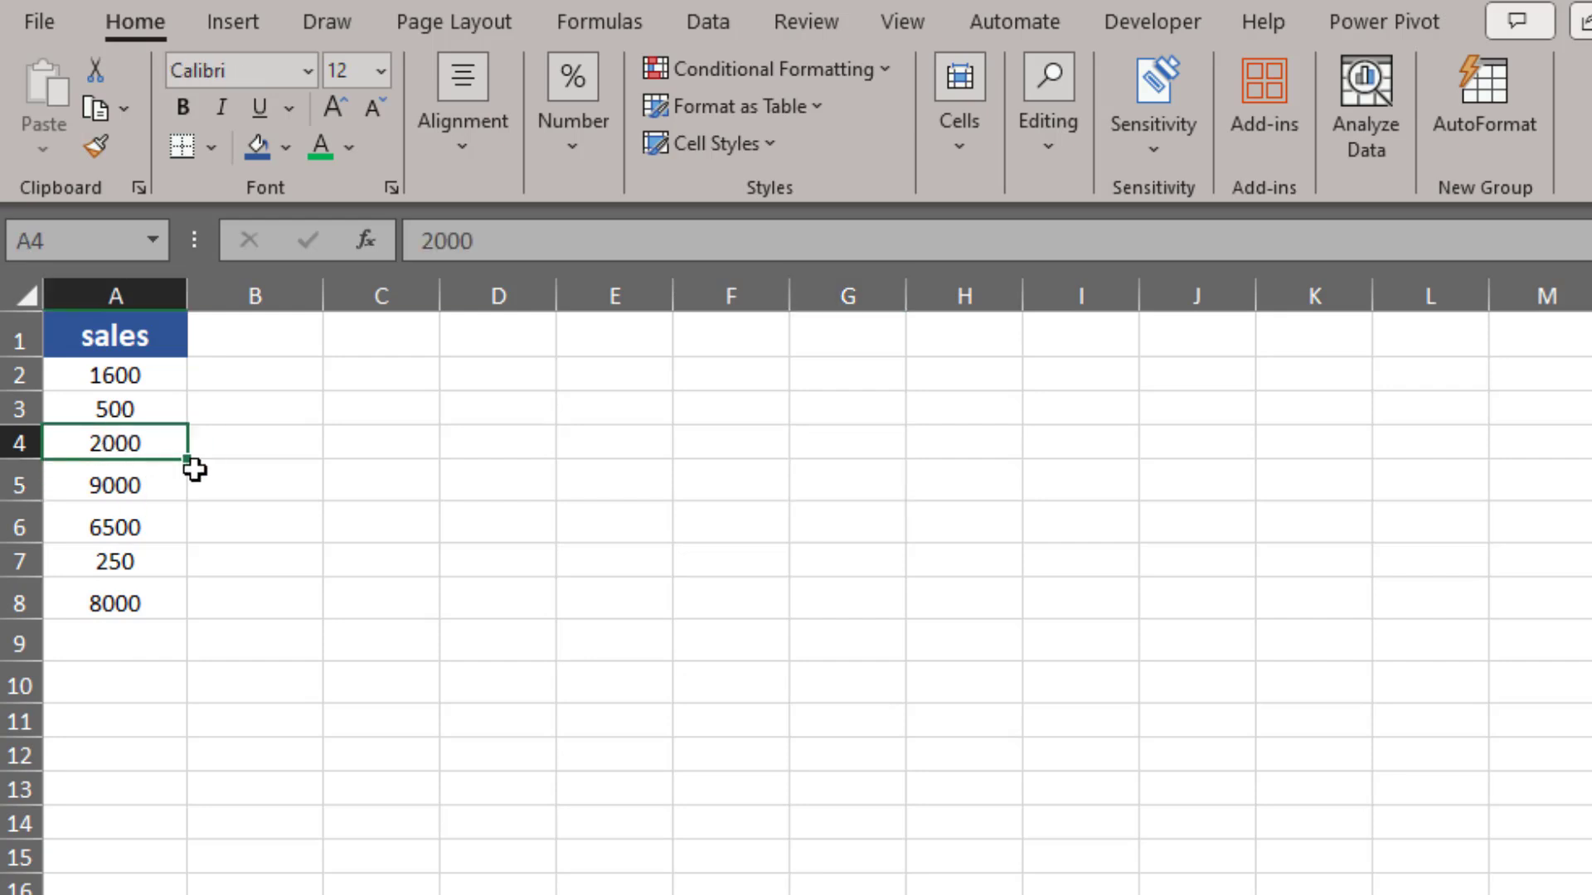
{"action": "left_click", "coordinate": [145, 412]}
{"action": "left_click", "coordinate": [148, 374]}
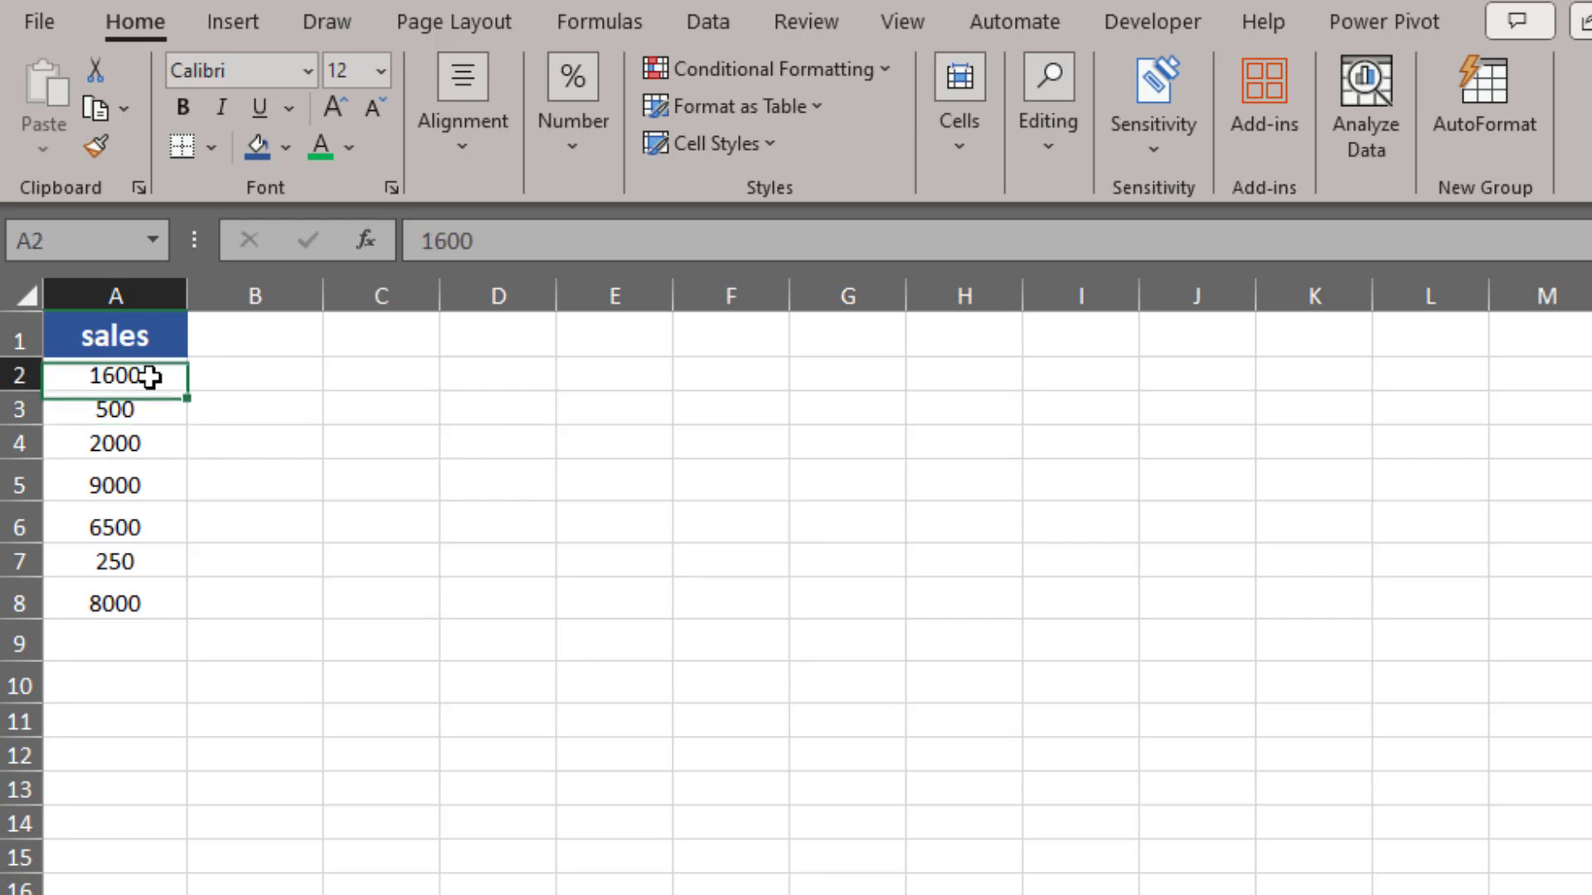
{"action": "double_click", "coordinate": [266, 360]}
{"action": "type", "text": "="}
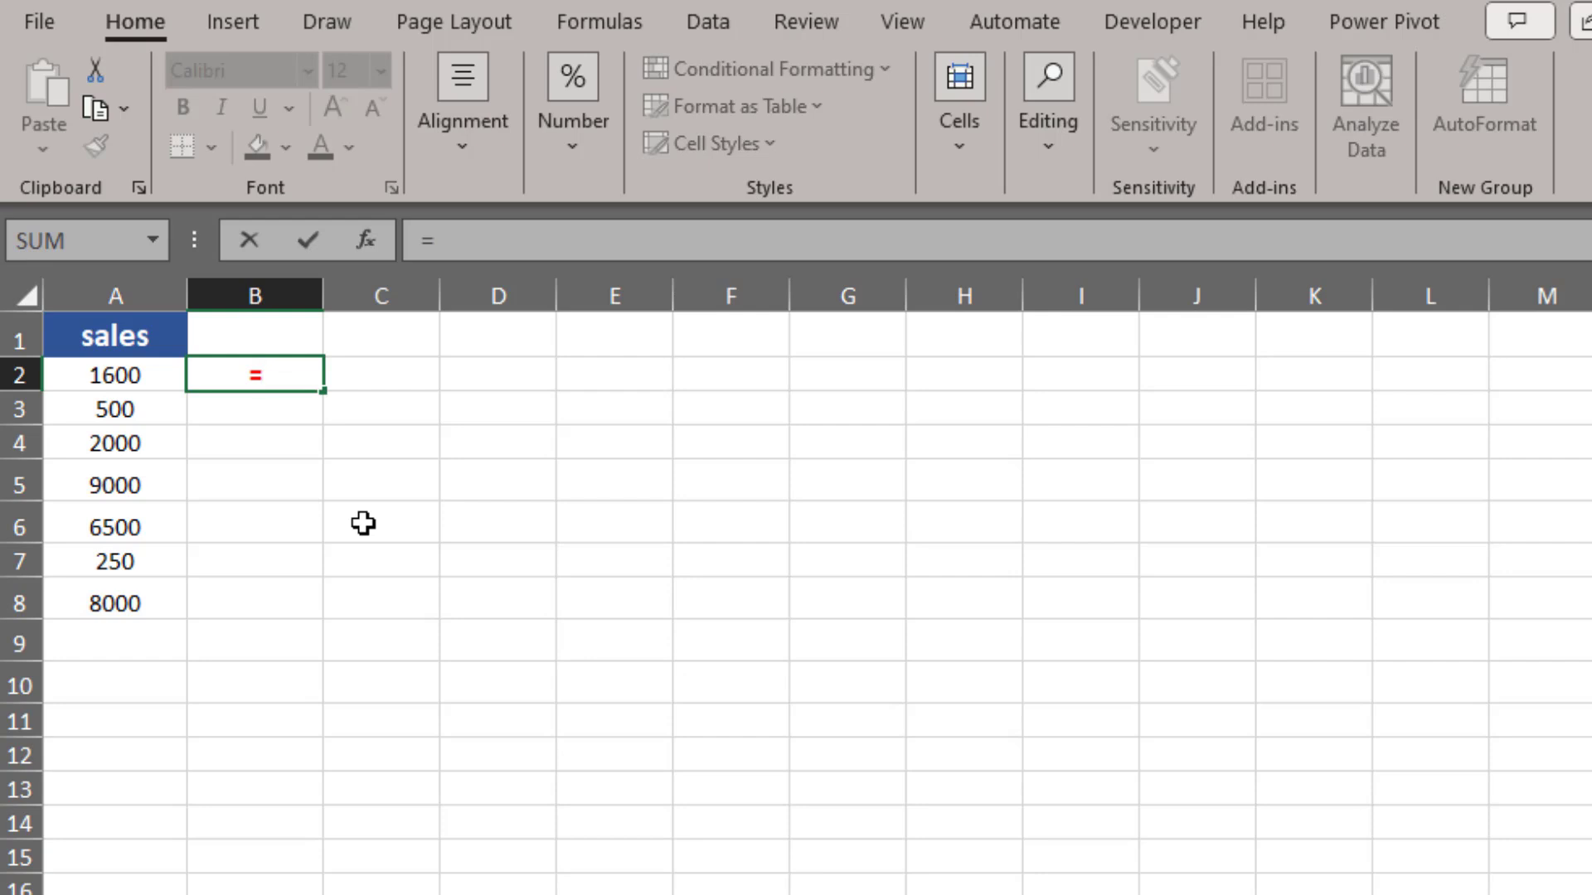
{"action": "type", "text": "if"}
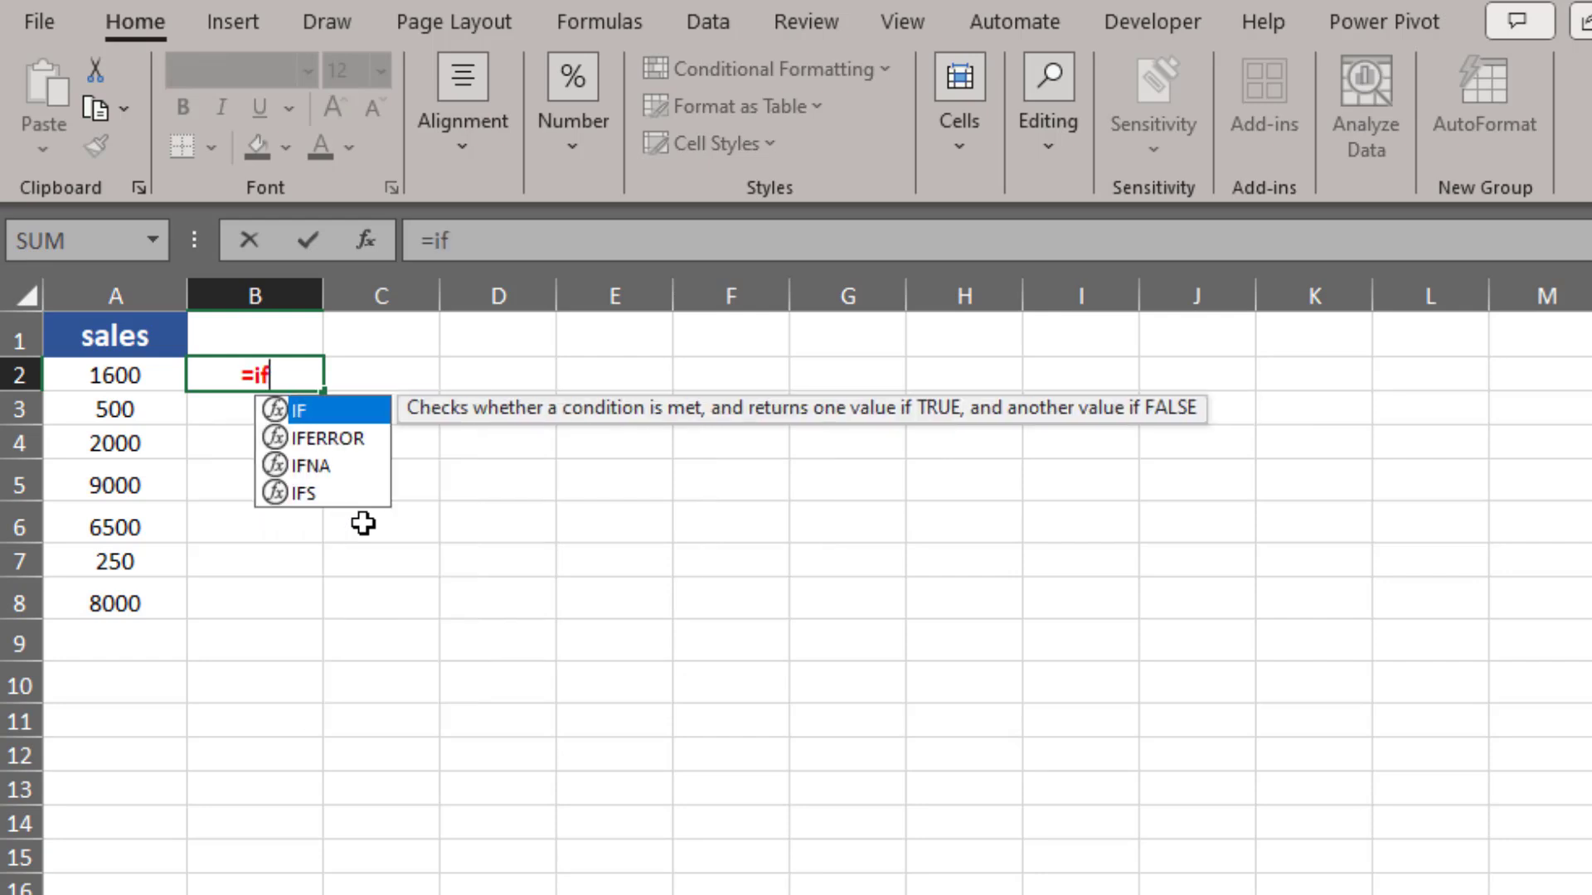
{"action": "double_click", "coordinate": [315, 411]}
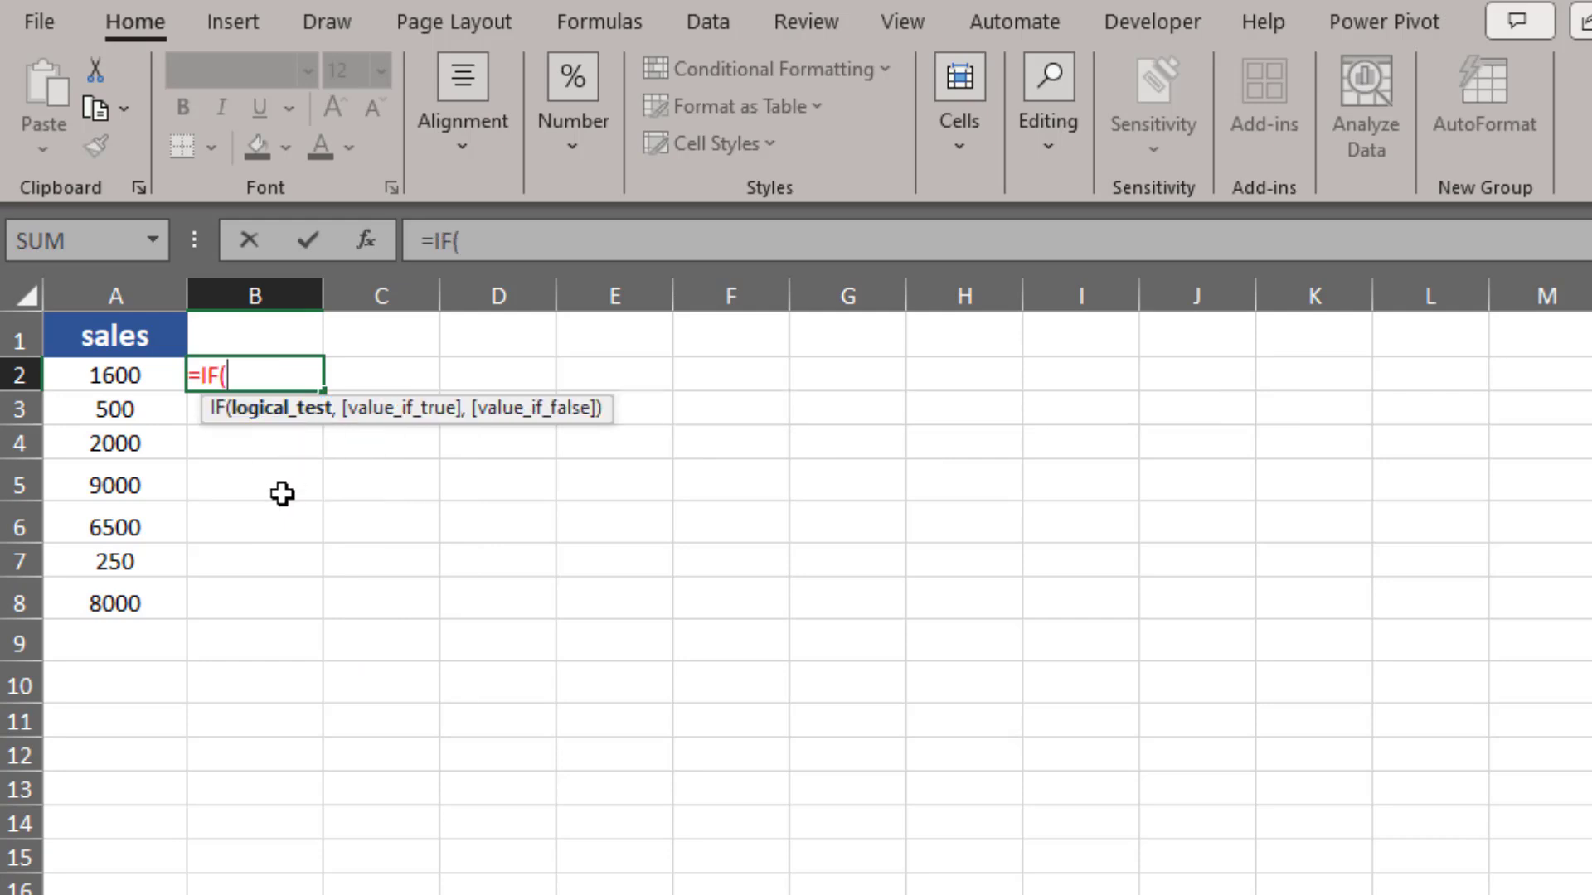
{"action": "left_click", "coordinate": [96, 374]}
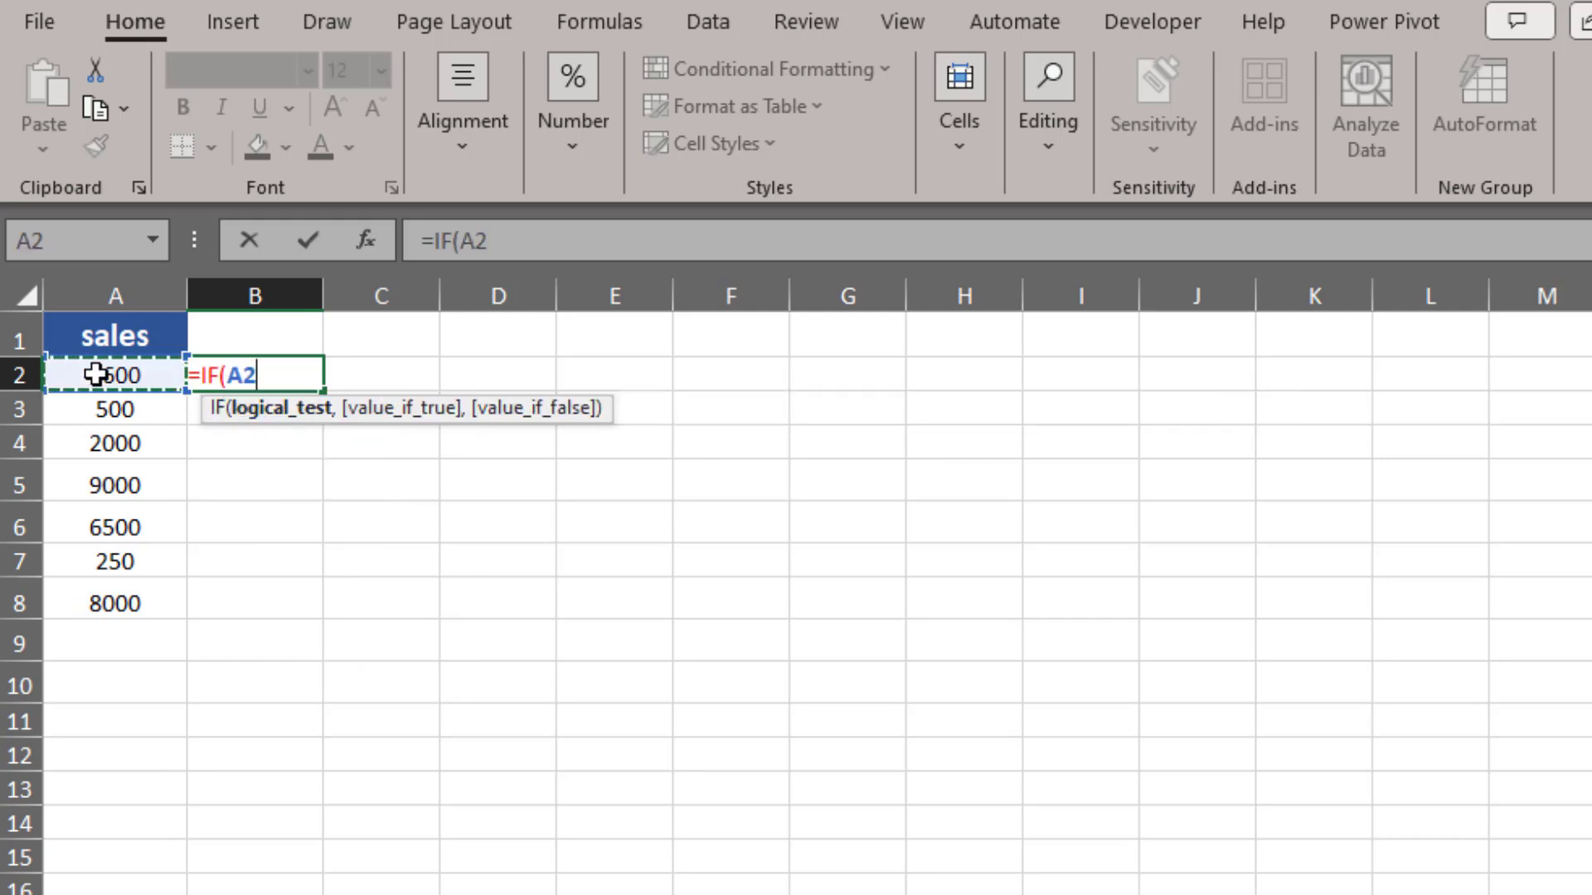
{"action": "type", "text": "<"}
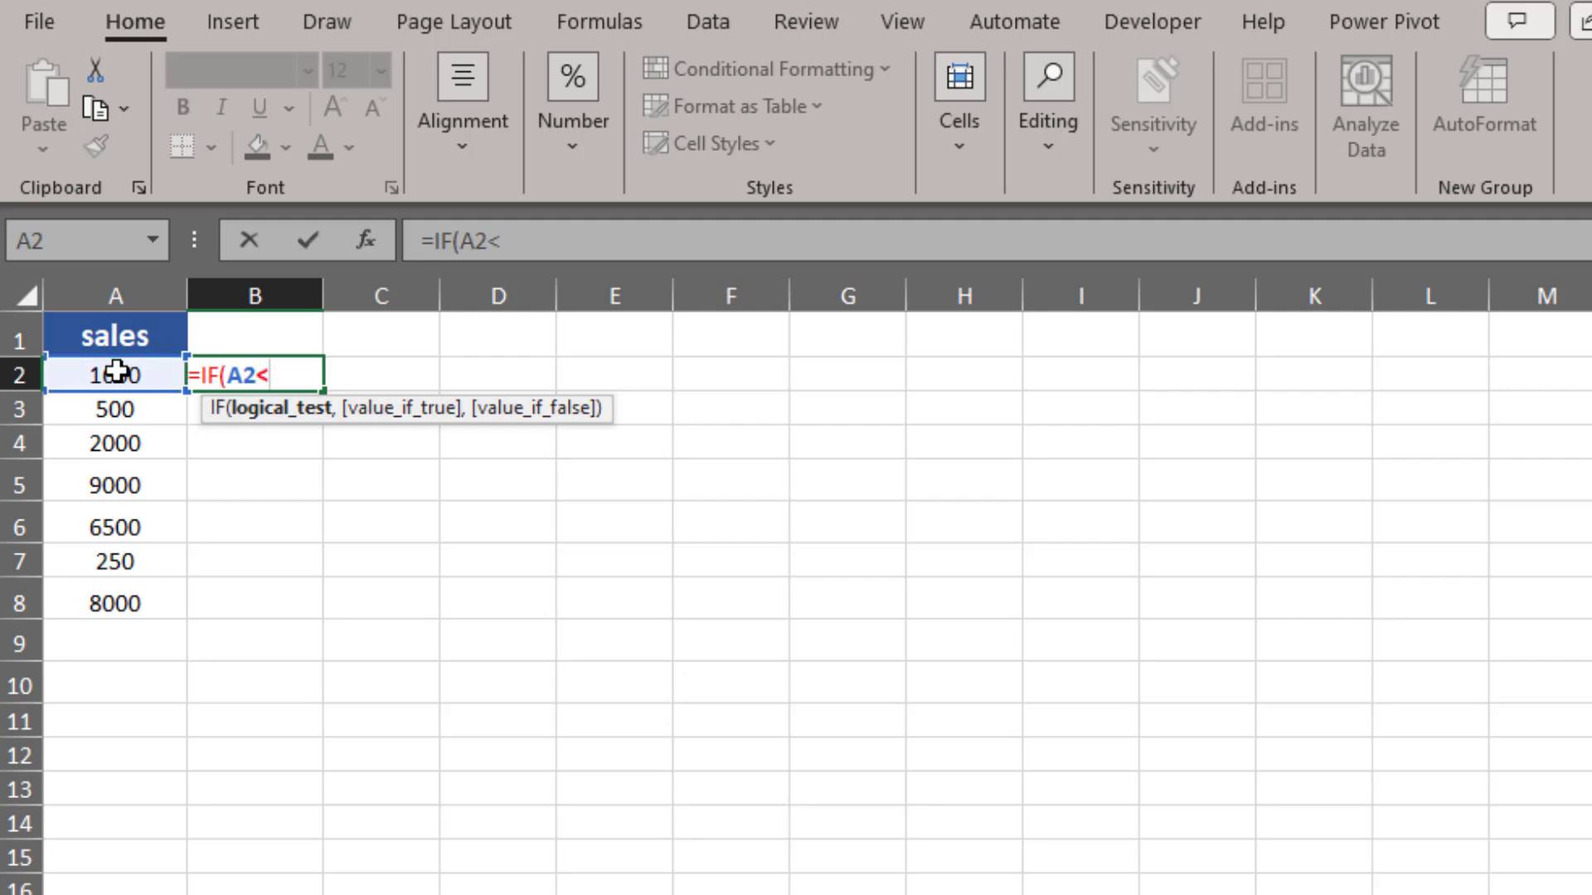
{"action": "type", "text": "="}
{"action": "type", "text": "2000"}
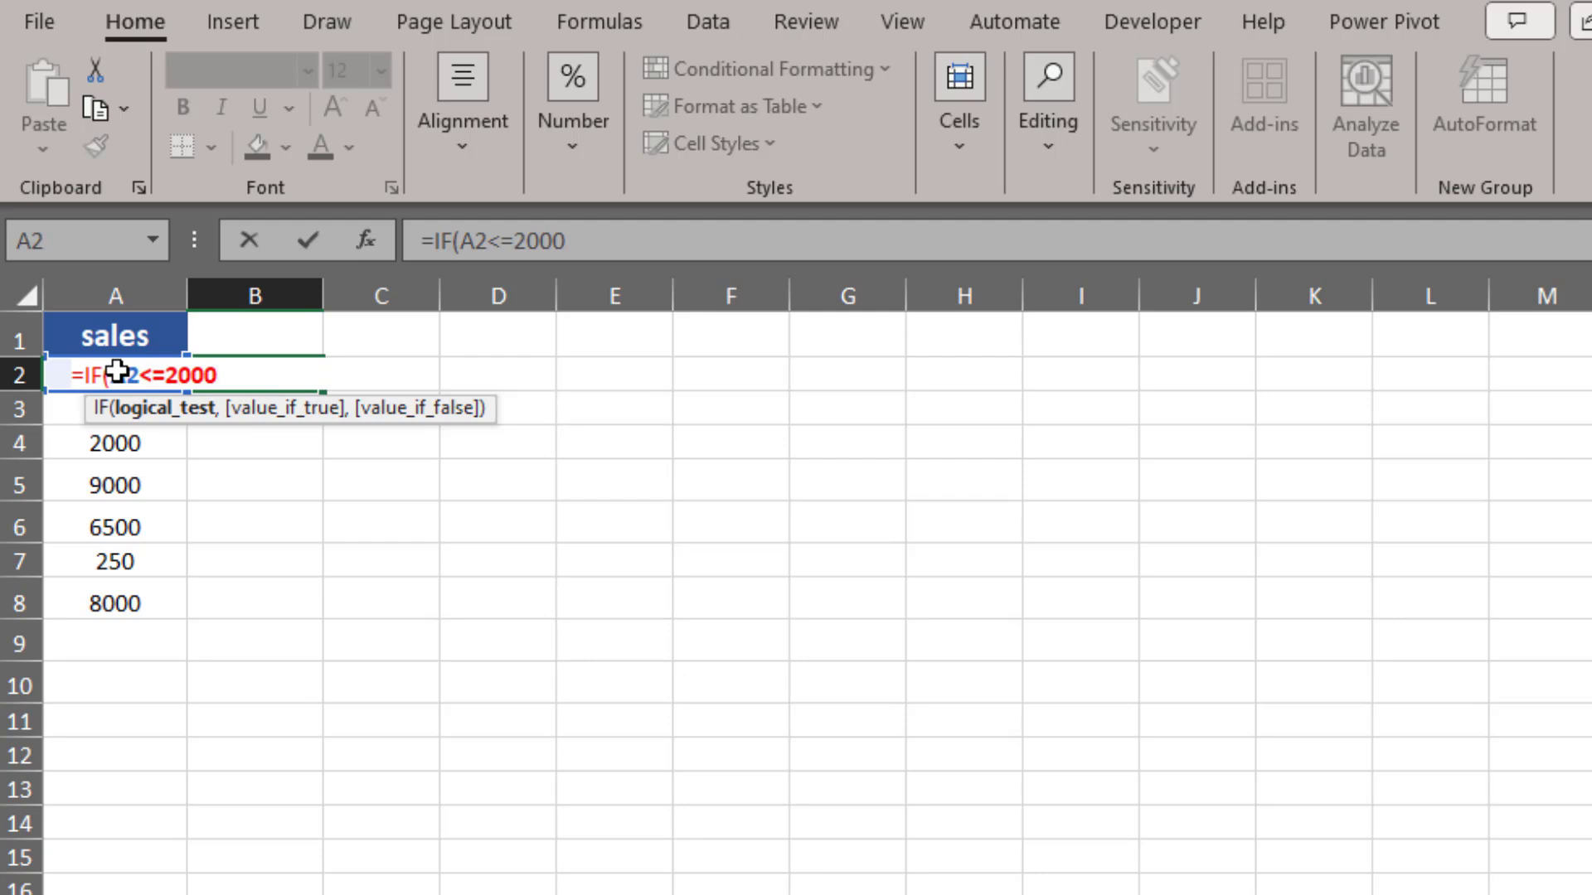
{"action": "type", "text": ","}
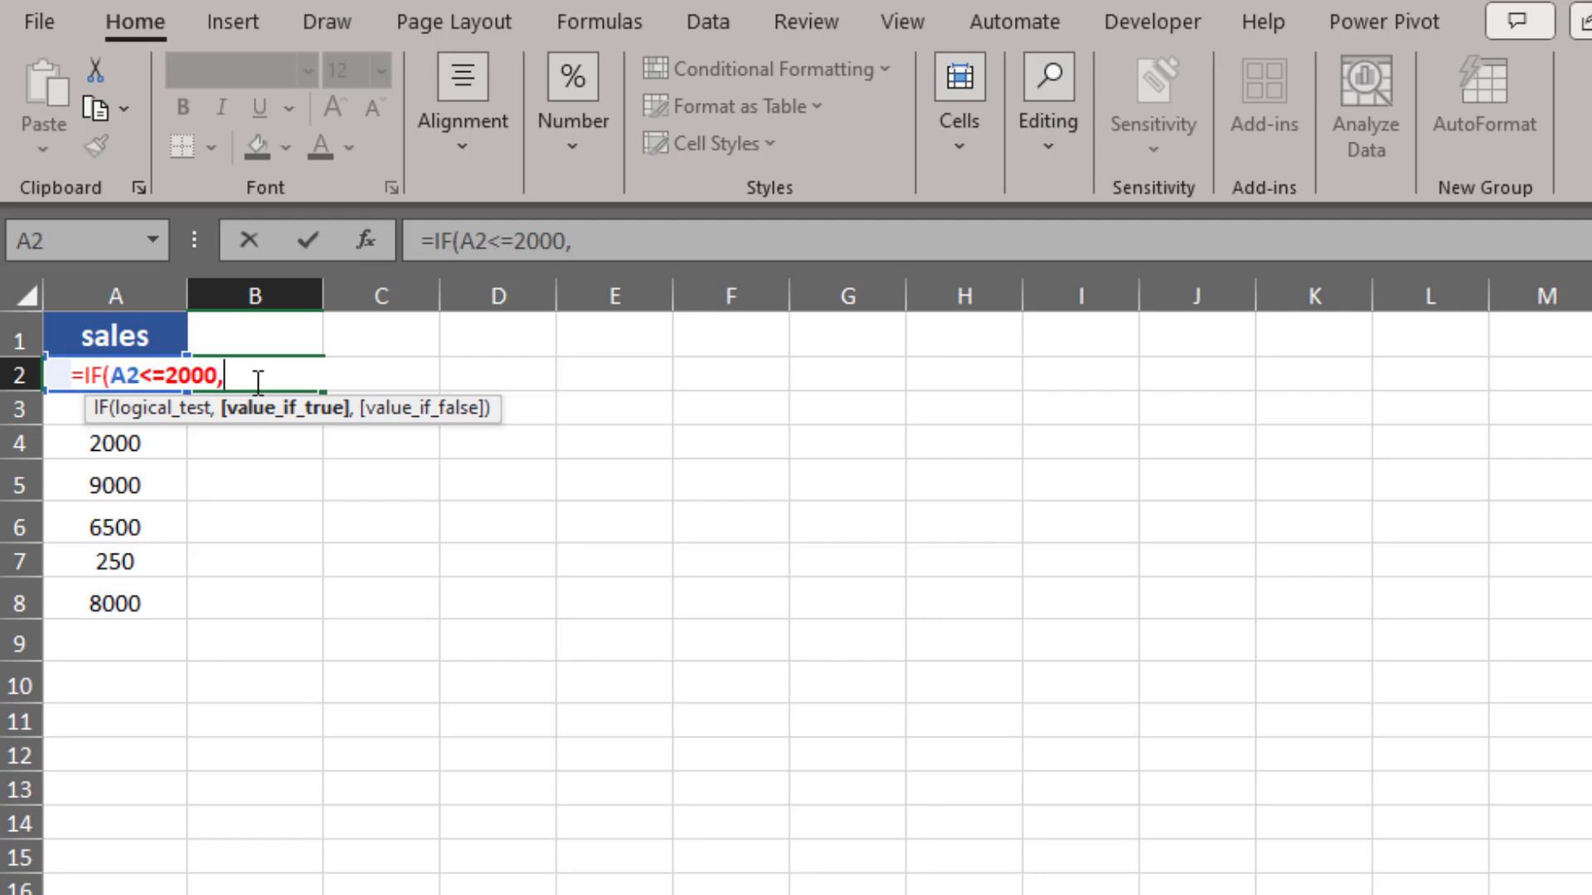
Complete it with CHAR(251) when true and CHAR(252) when false, showing a cross for 1600
{"action": "type", "text": "ch"}
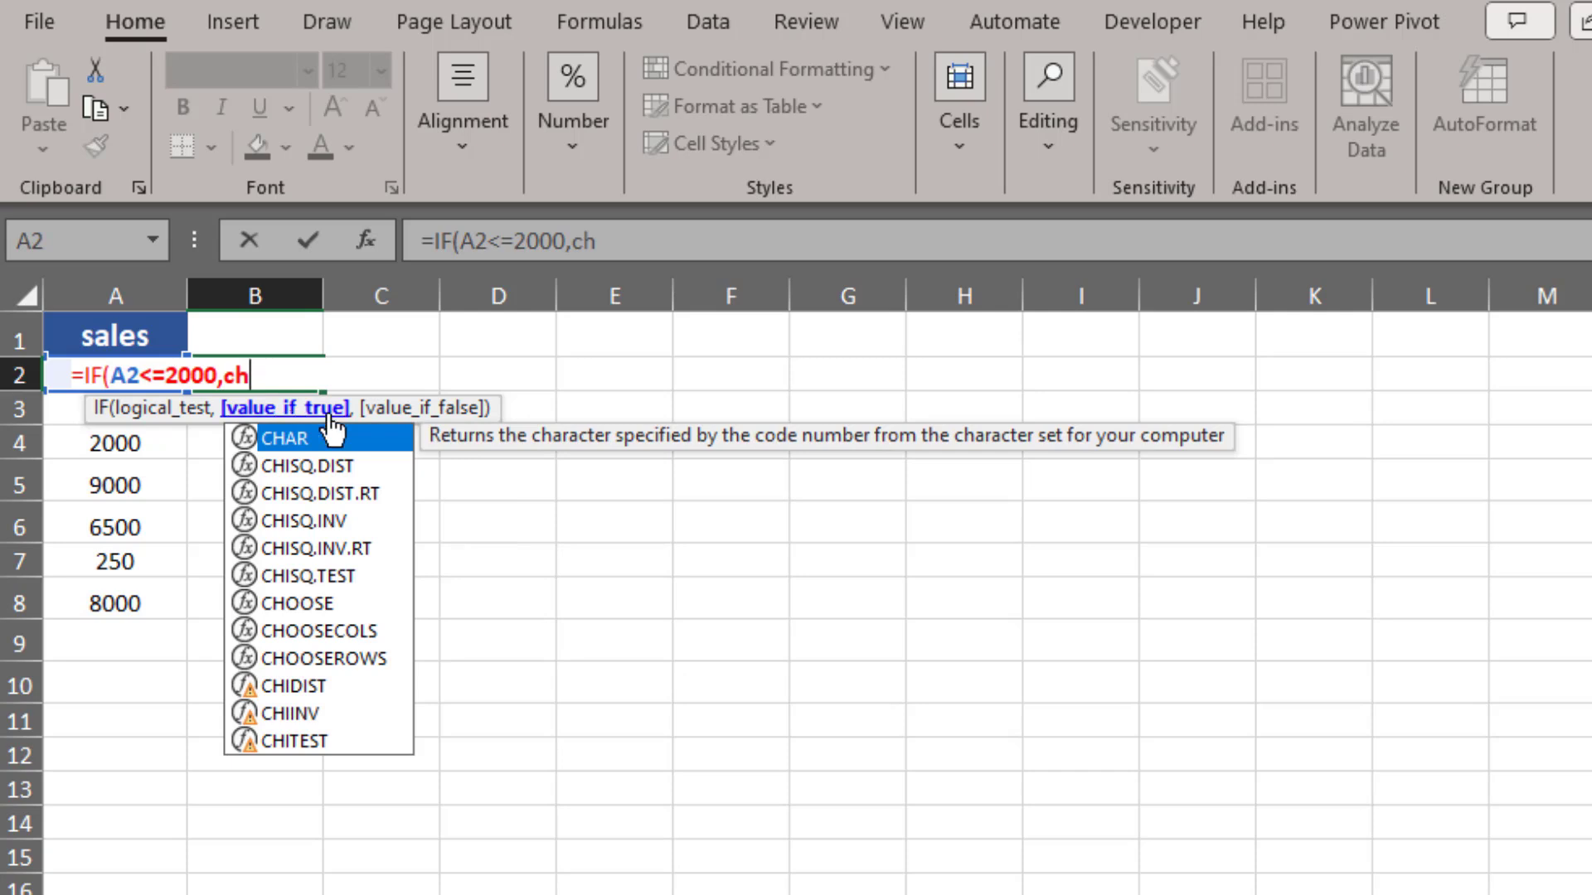
{"action": "double_click", "coordinate": [312, 439]}
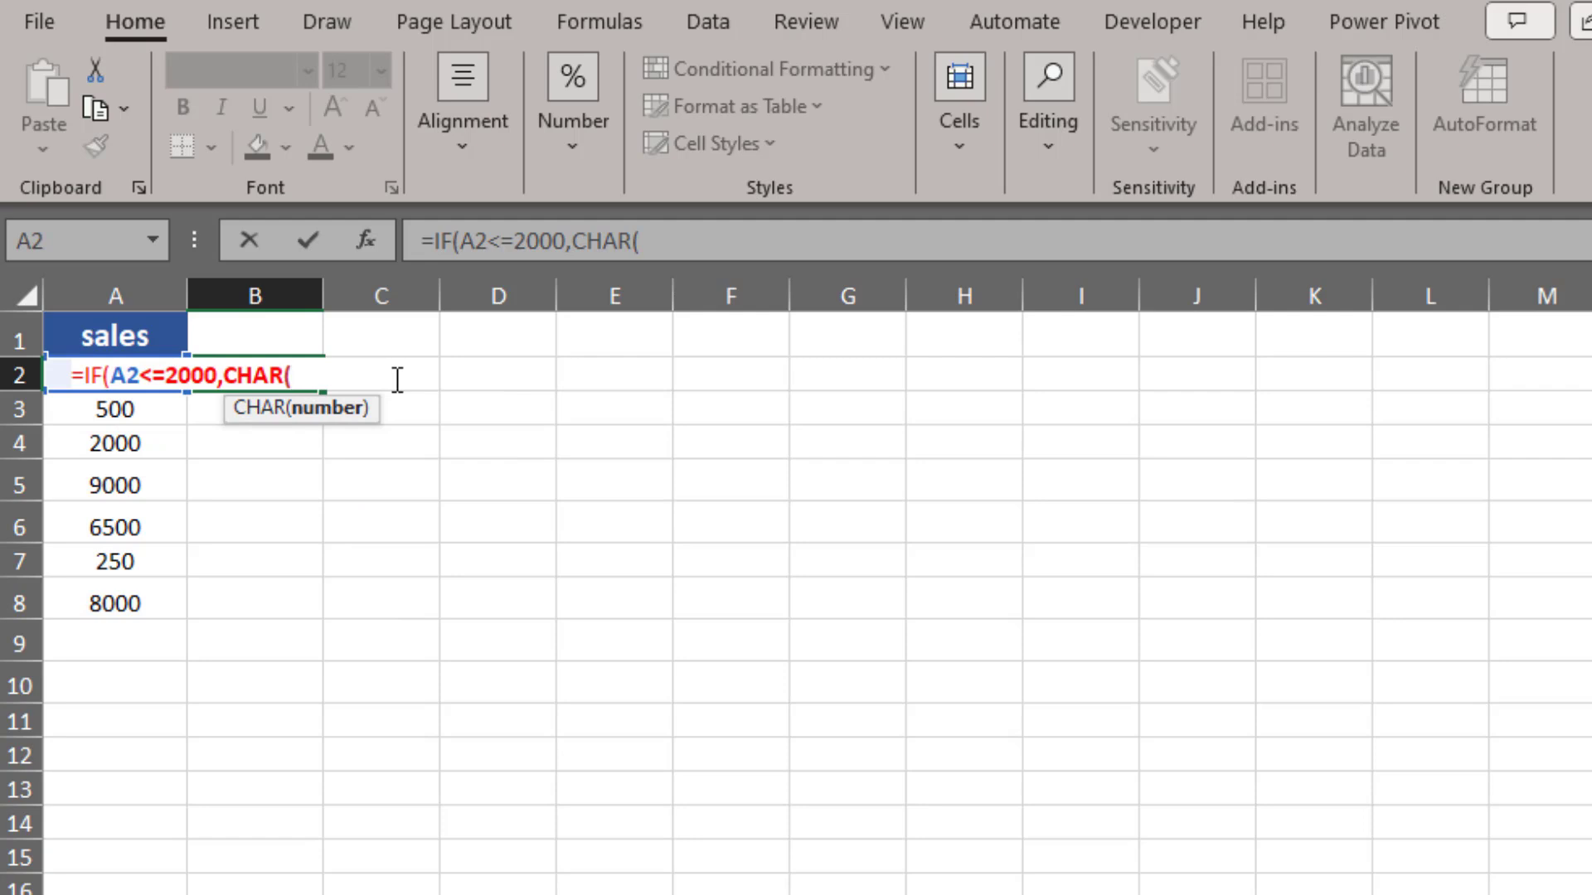
{"action": "type", "text": "251"}
{"action": "type", "text": ")"}
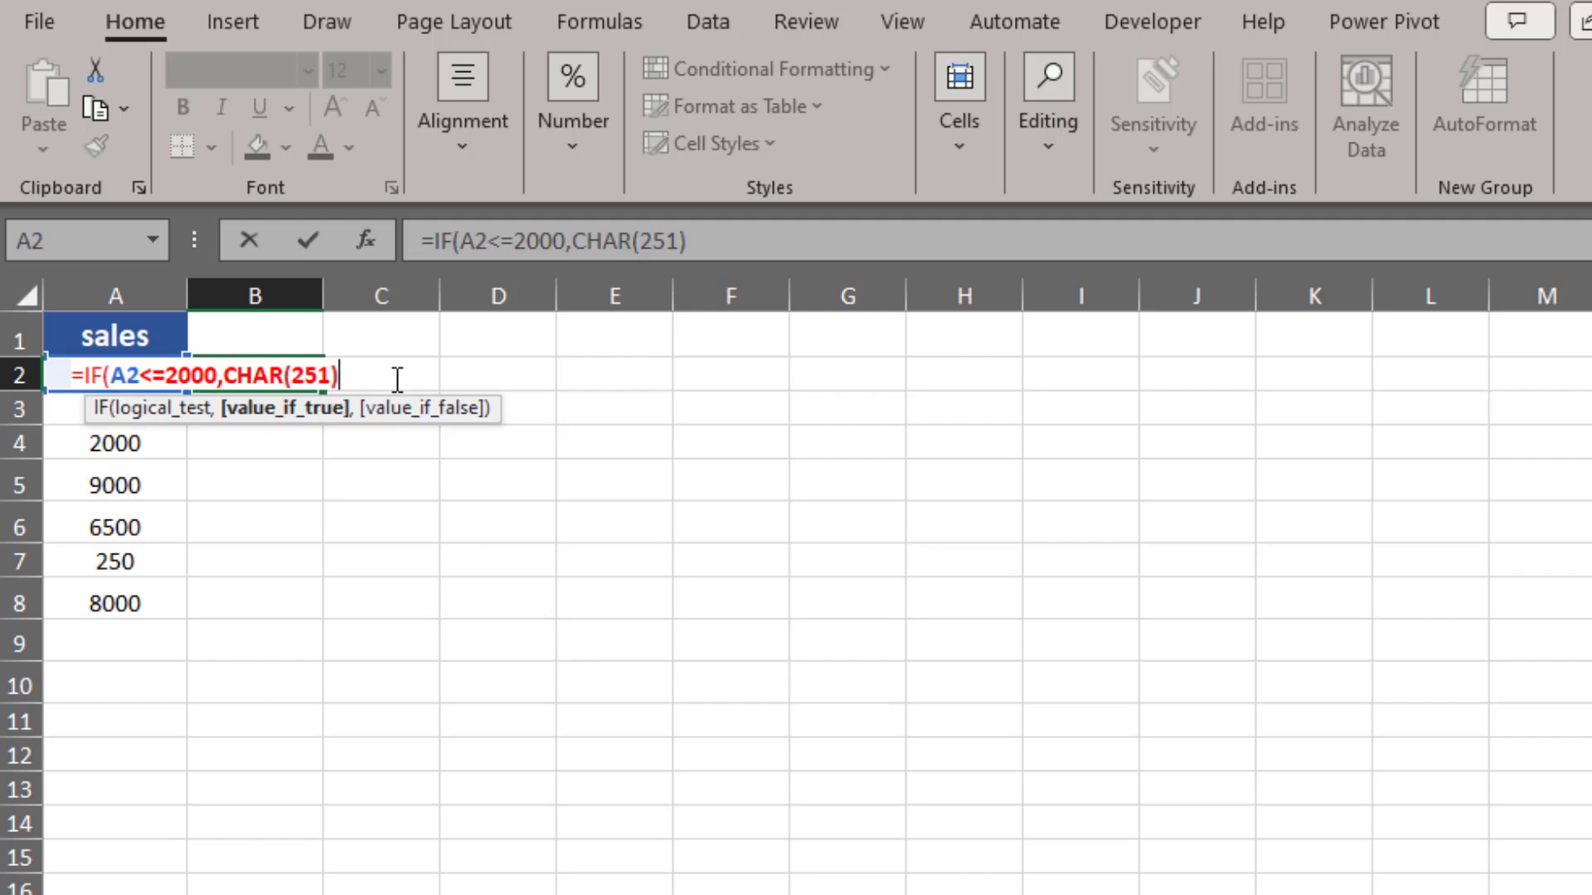
{"action": "type", "text": ","}
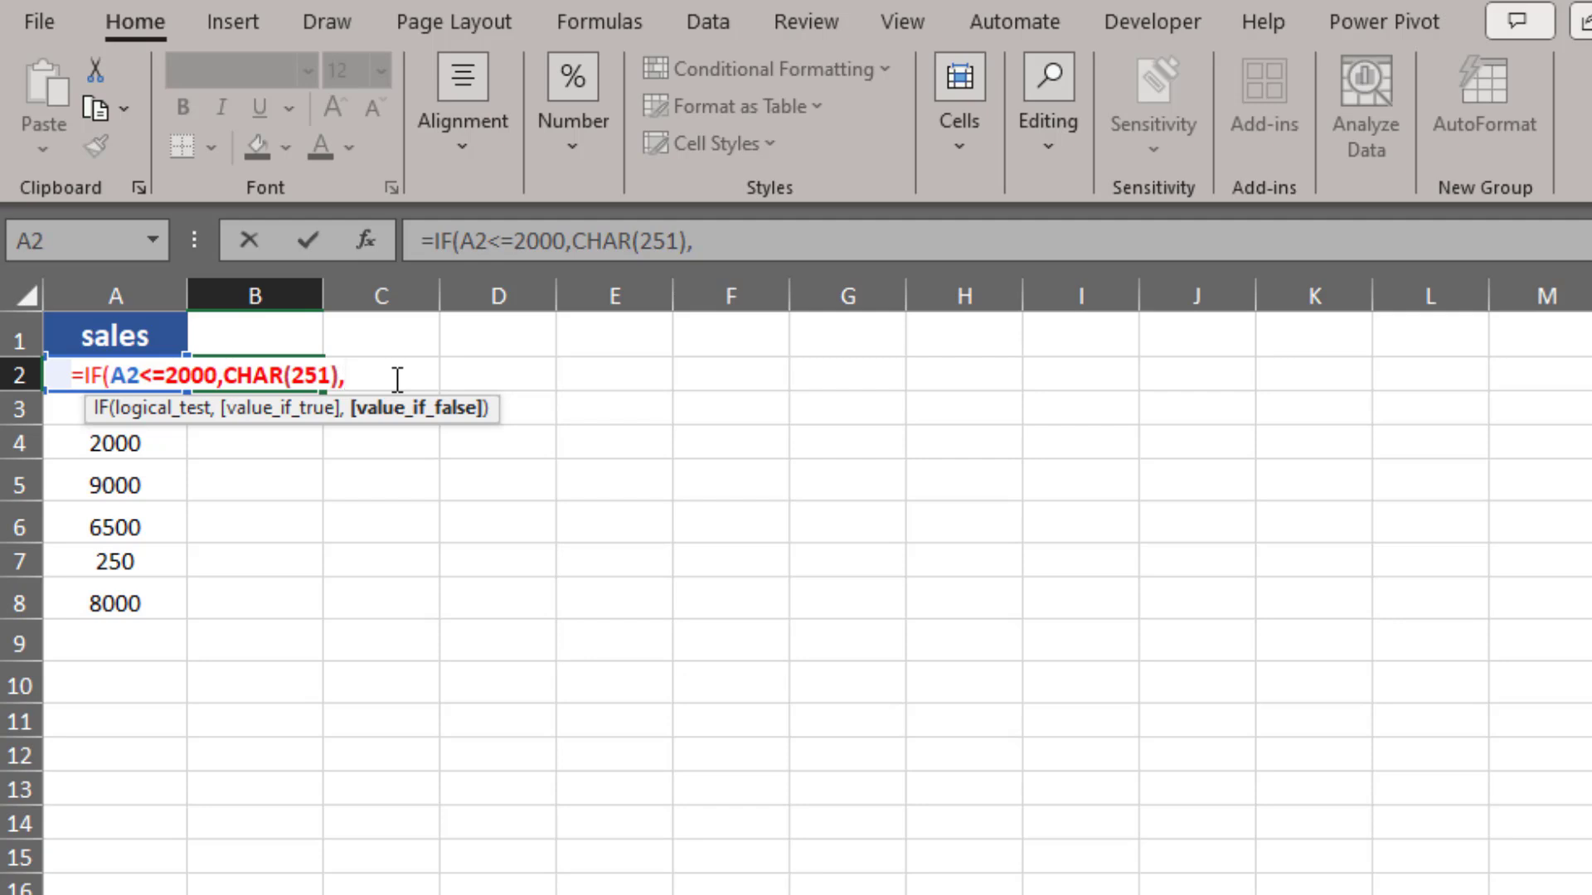
{"action": "type", "text": "ch"}
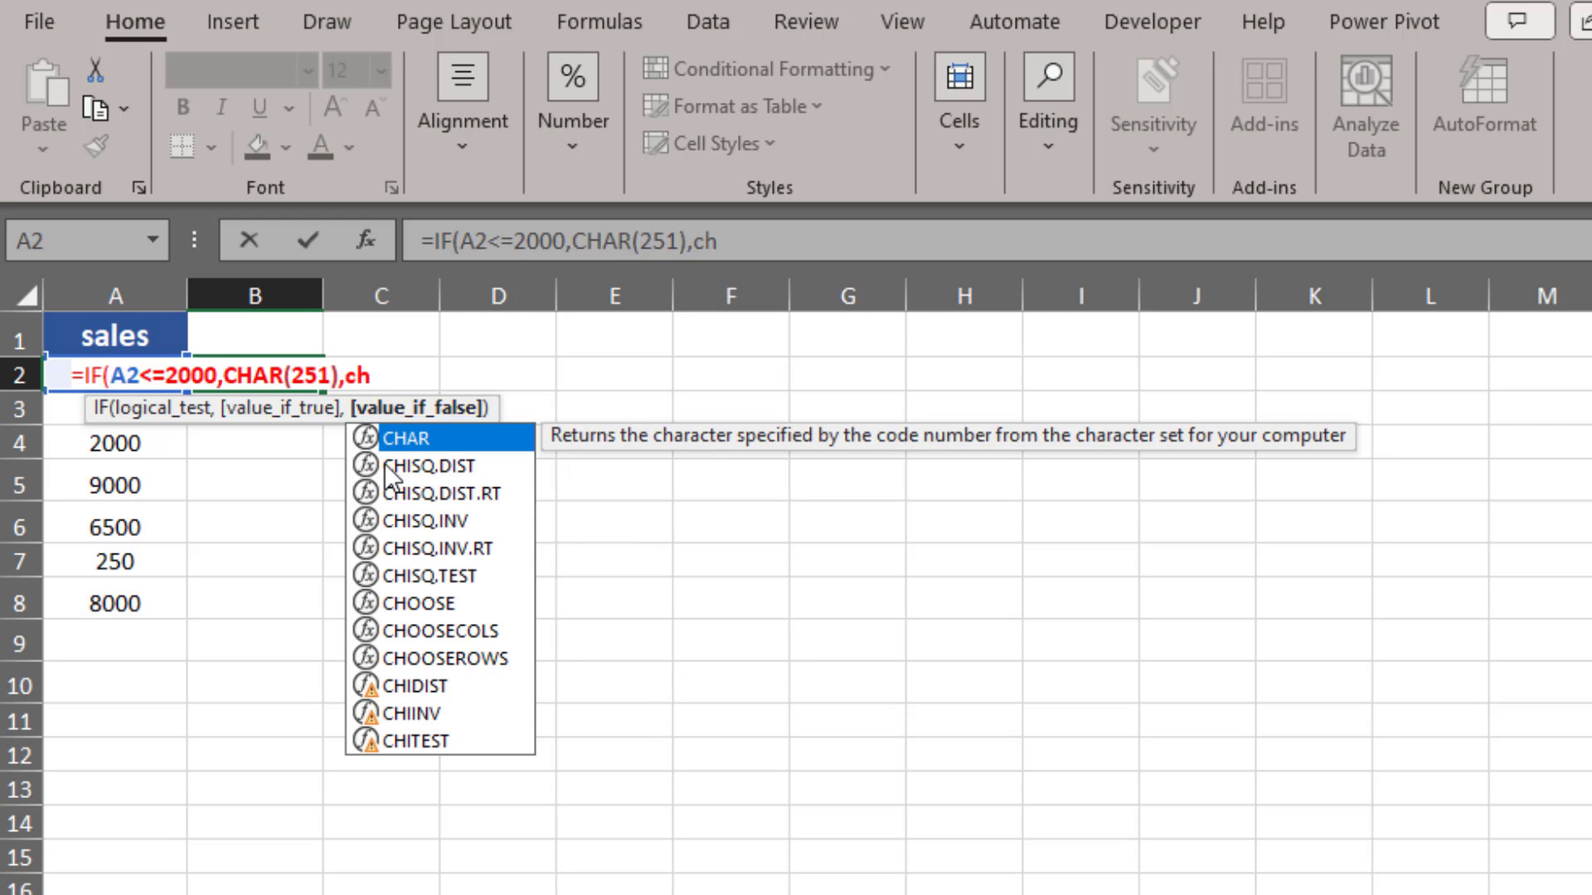
{"action": "double_click", "coordinate": [415, 436]}
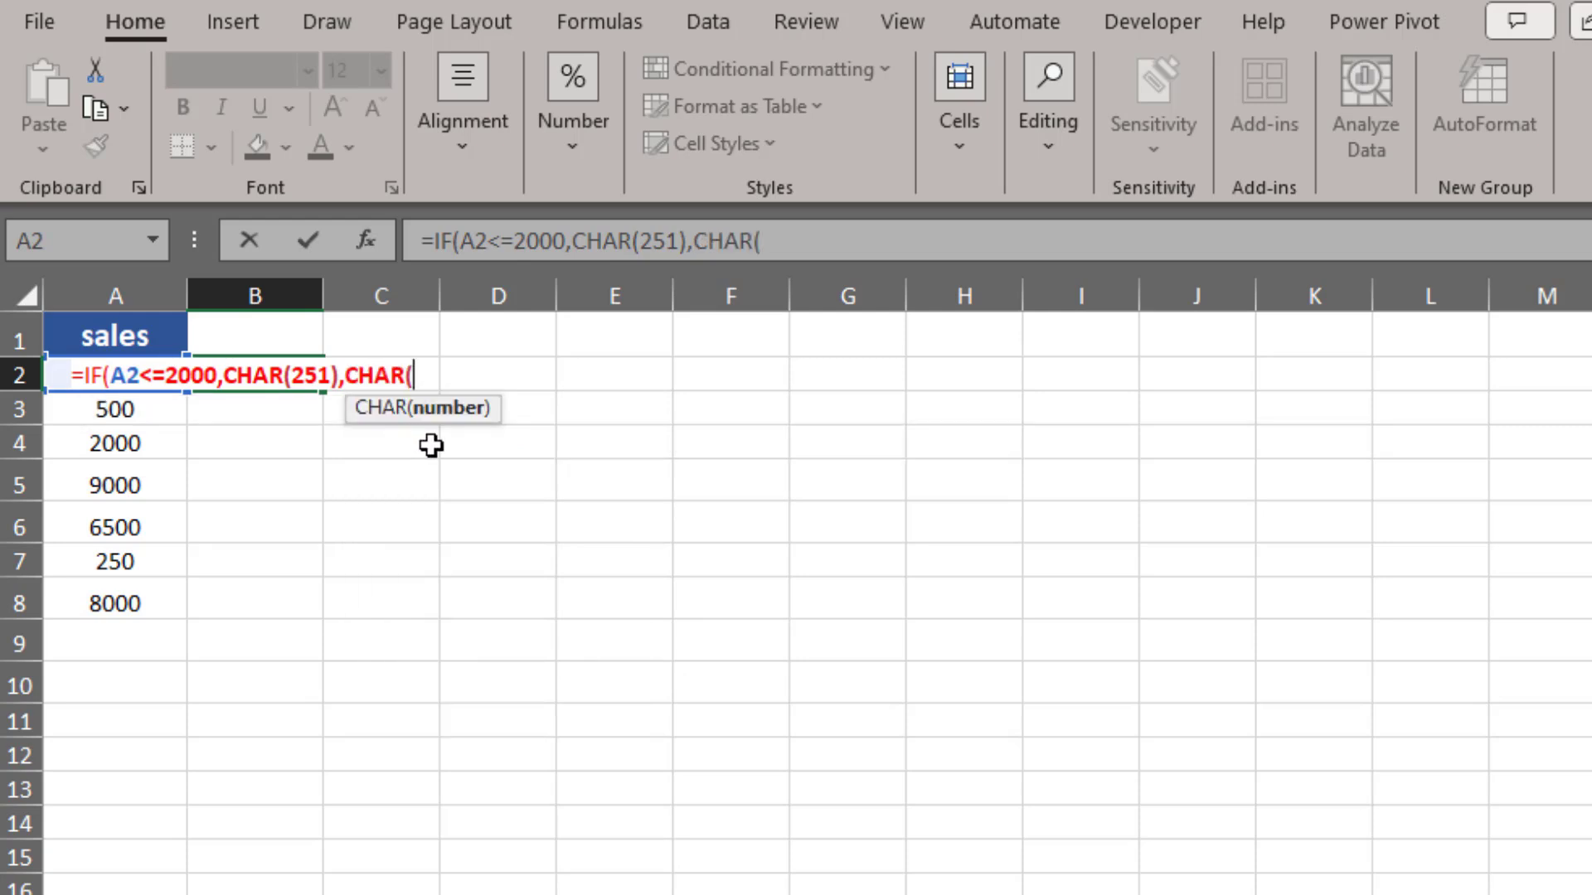
{"action": "type", "text": "252"}
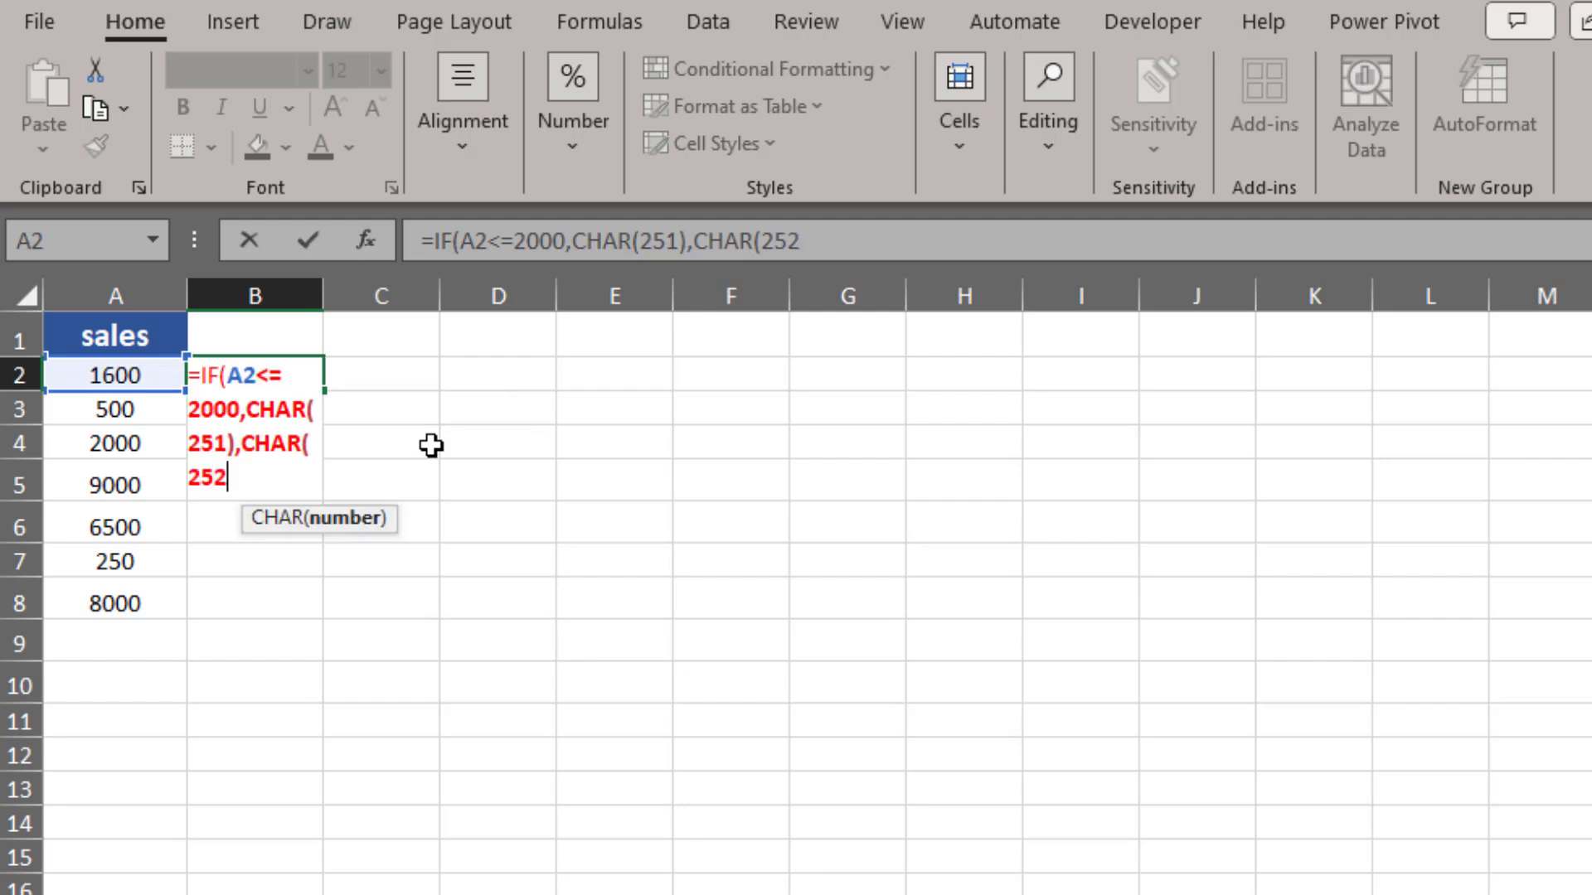
{"action": "type", "text": ")"}
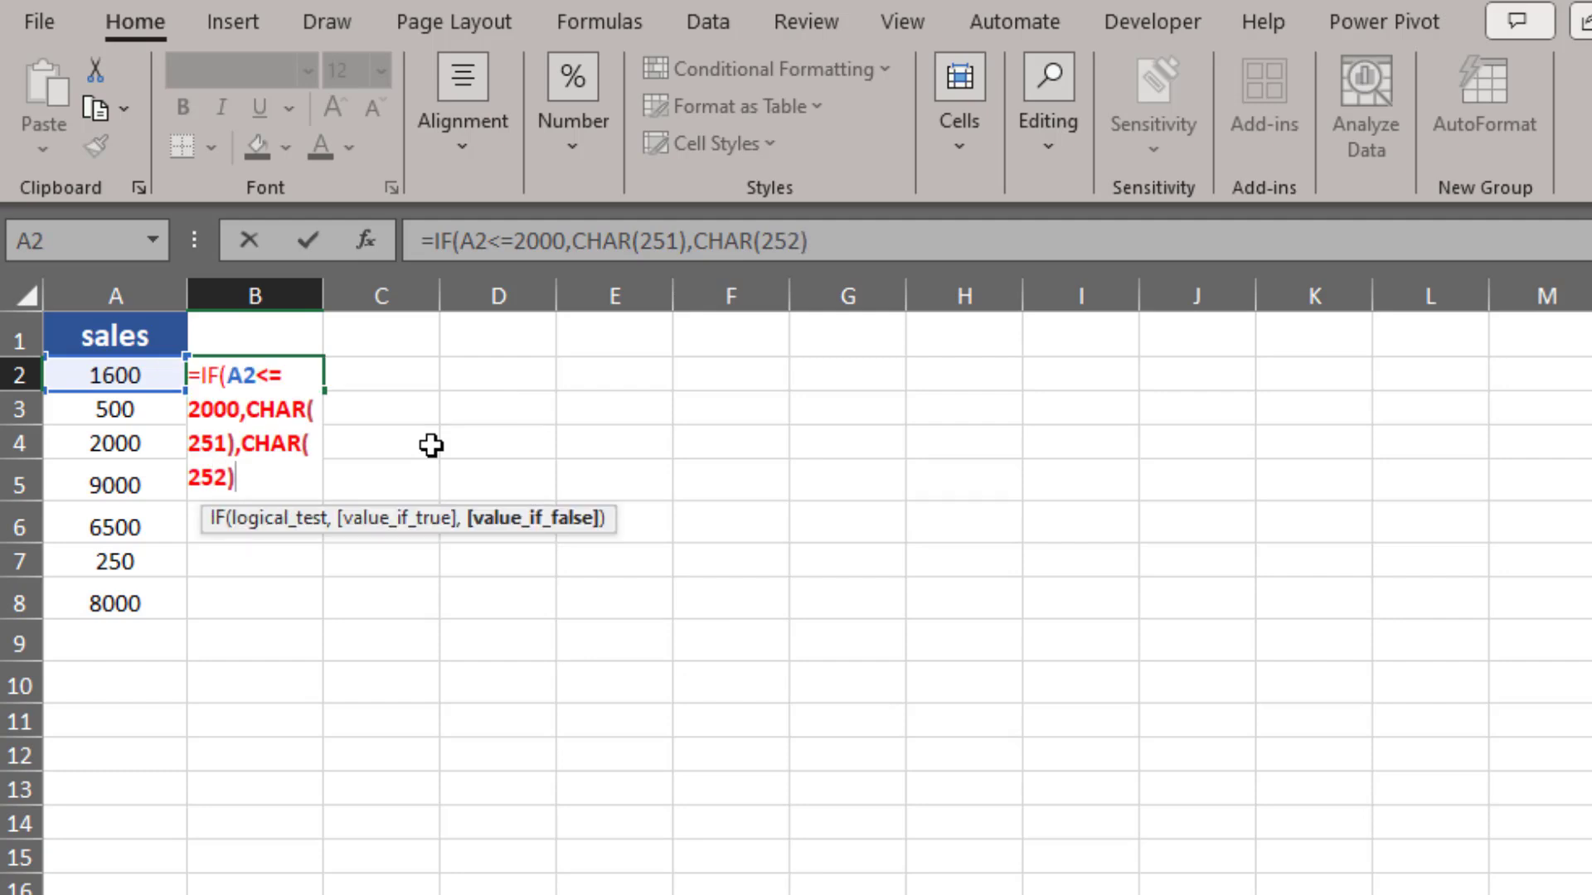
{"action": "type", "text": ")"}
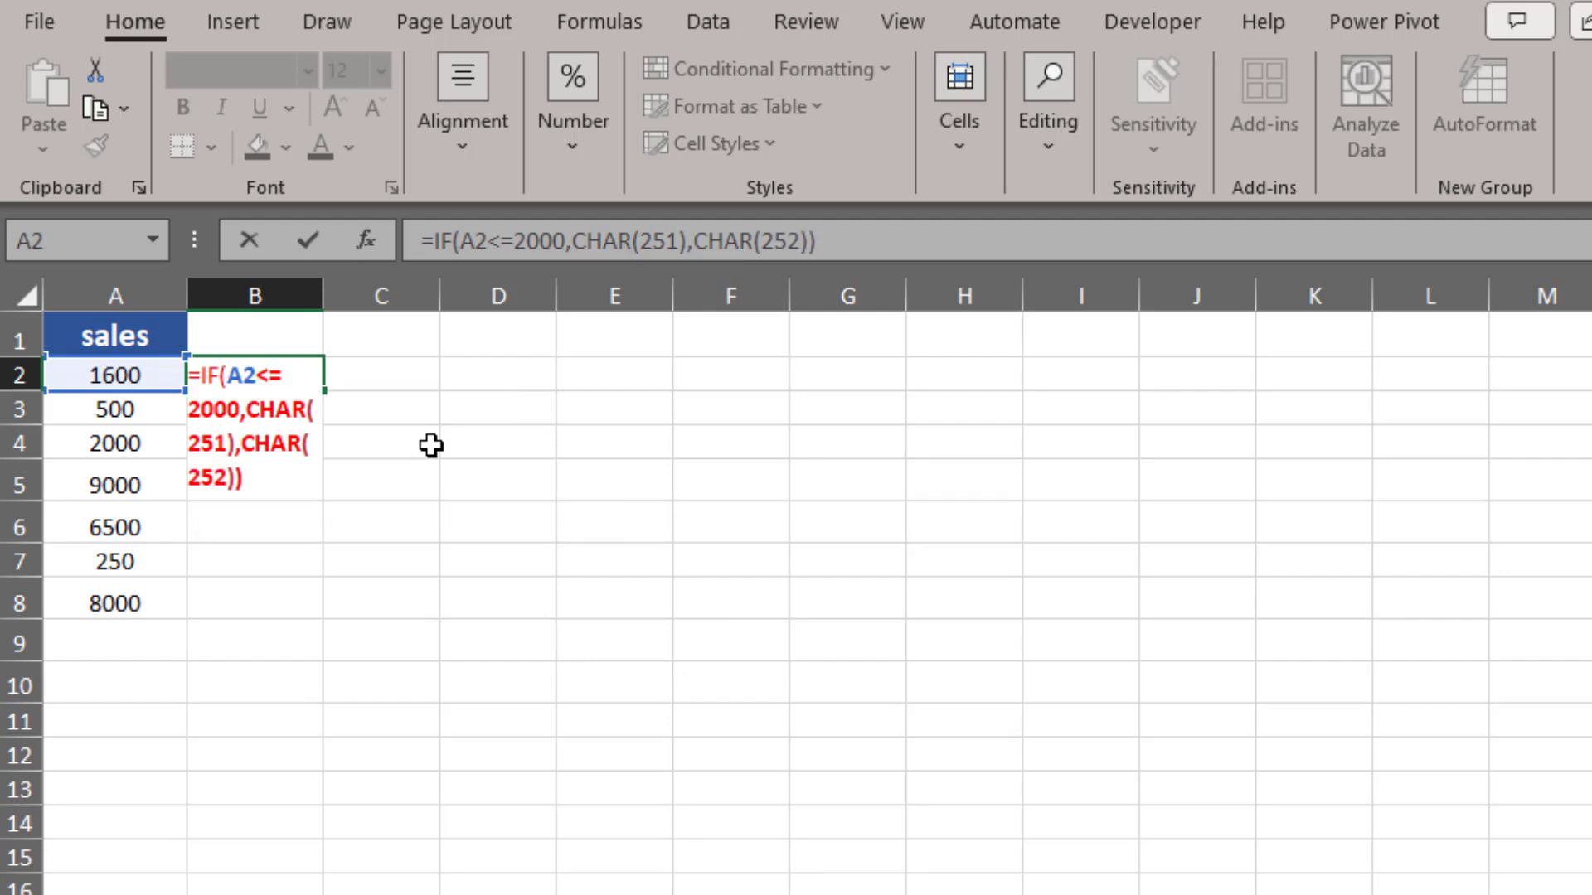
{"action": "key", "text": "Return"}
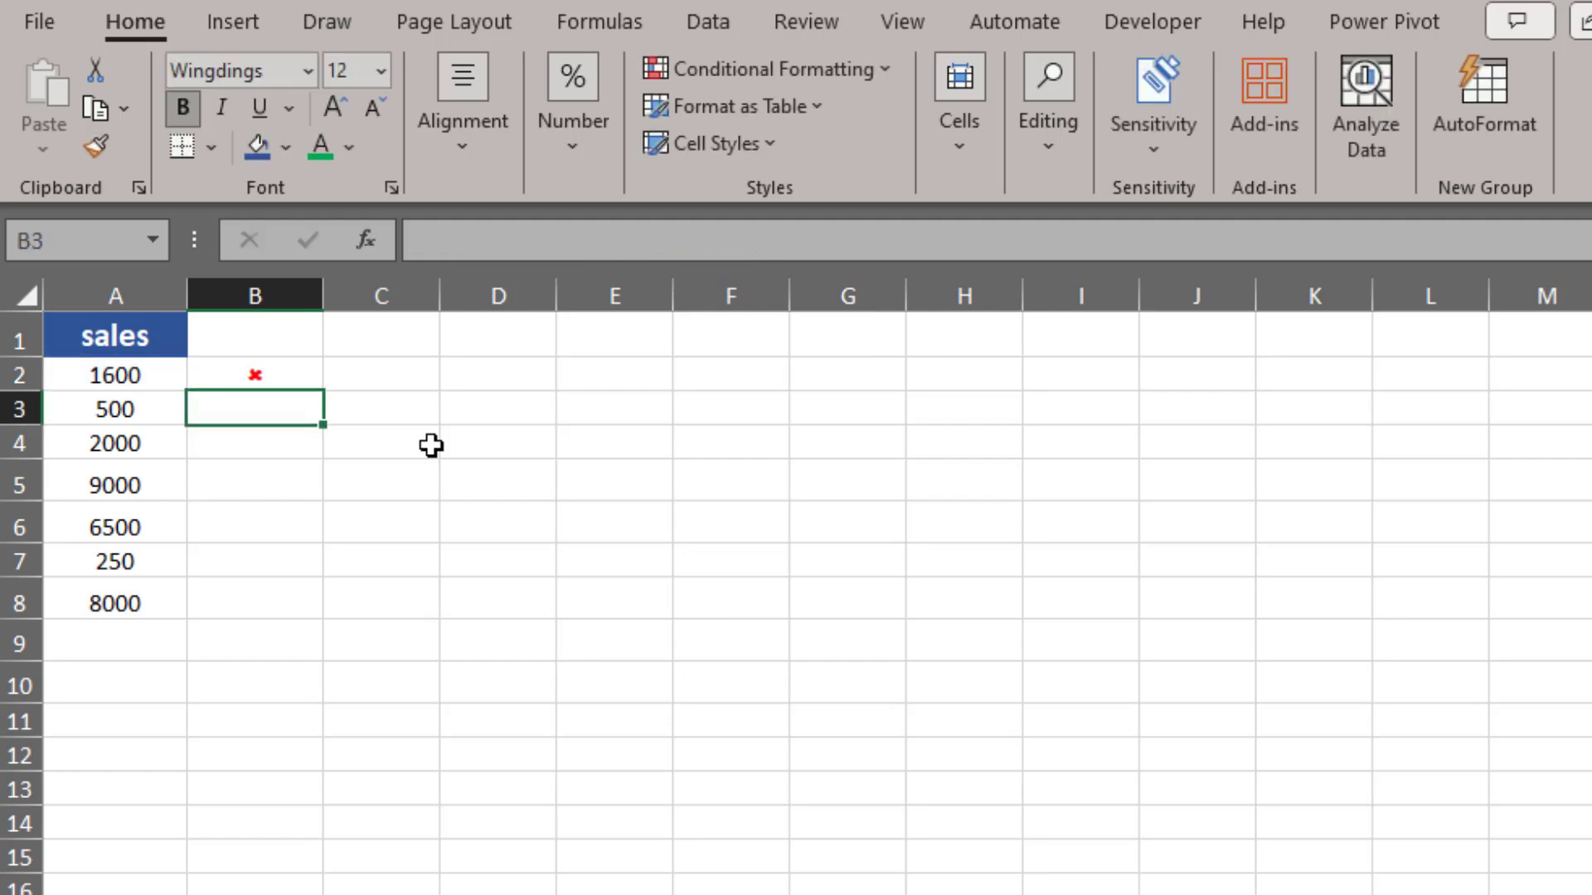
{"action": "left_click", "coordinate": [230, 374]}
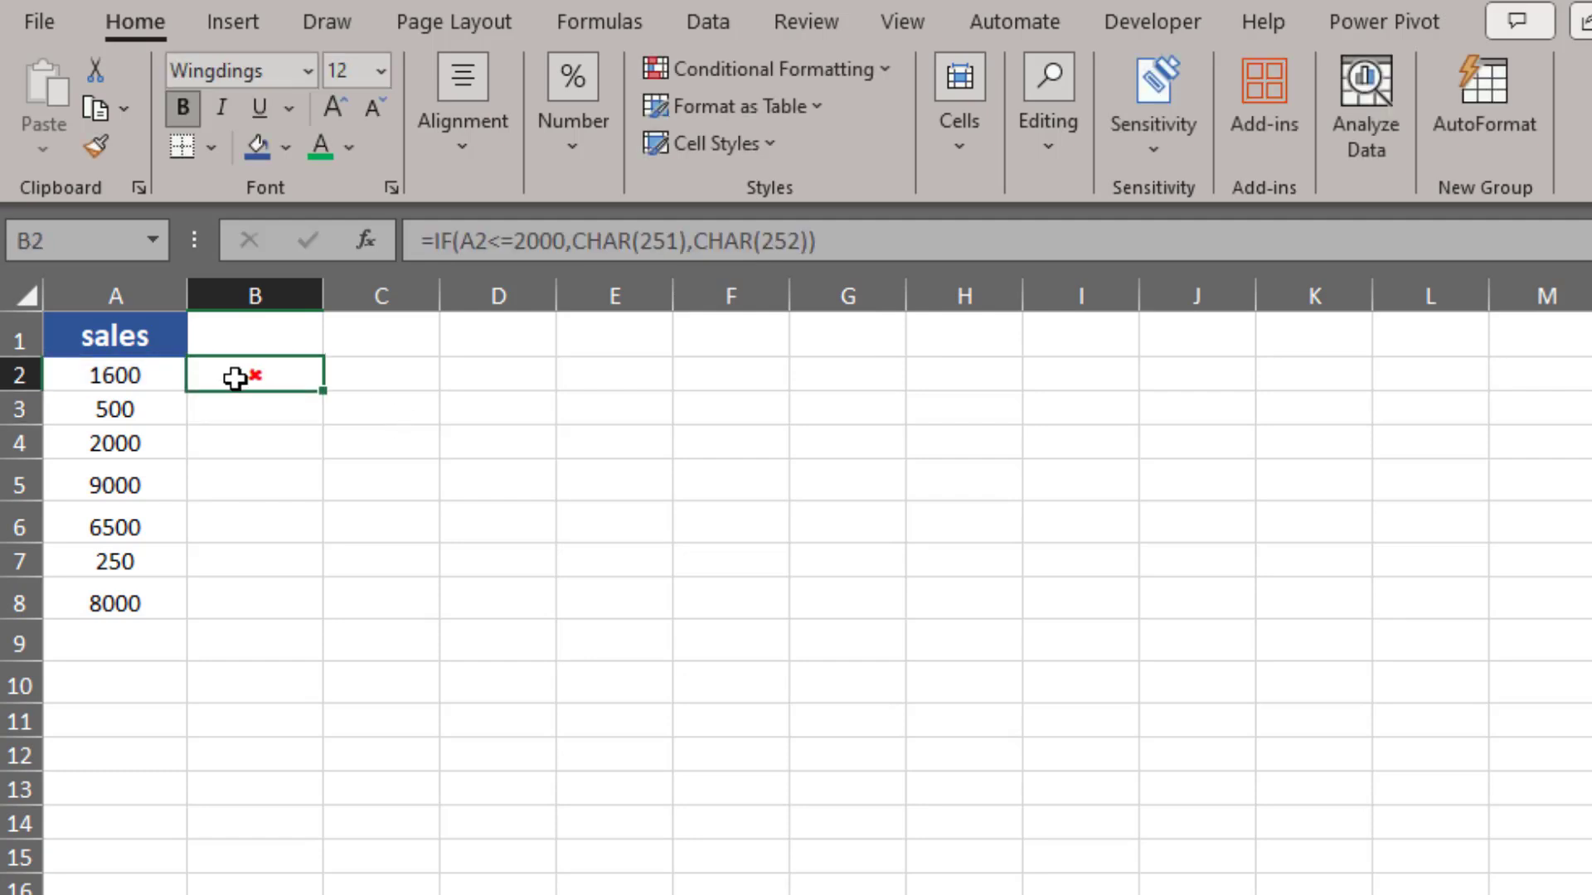
Fill the B2 formula down to B8 and compare marks against sales like 2000 and 6500
{"action": "double_click", "coordinate": [324, 391]}
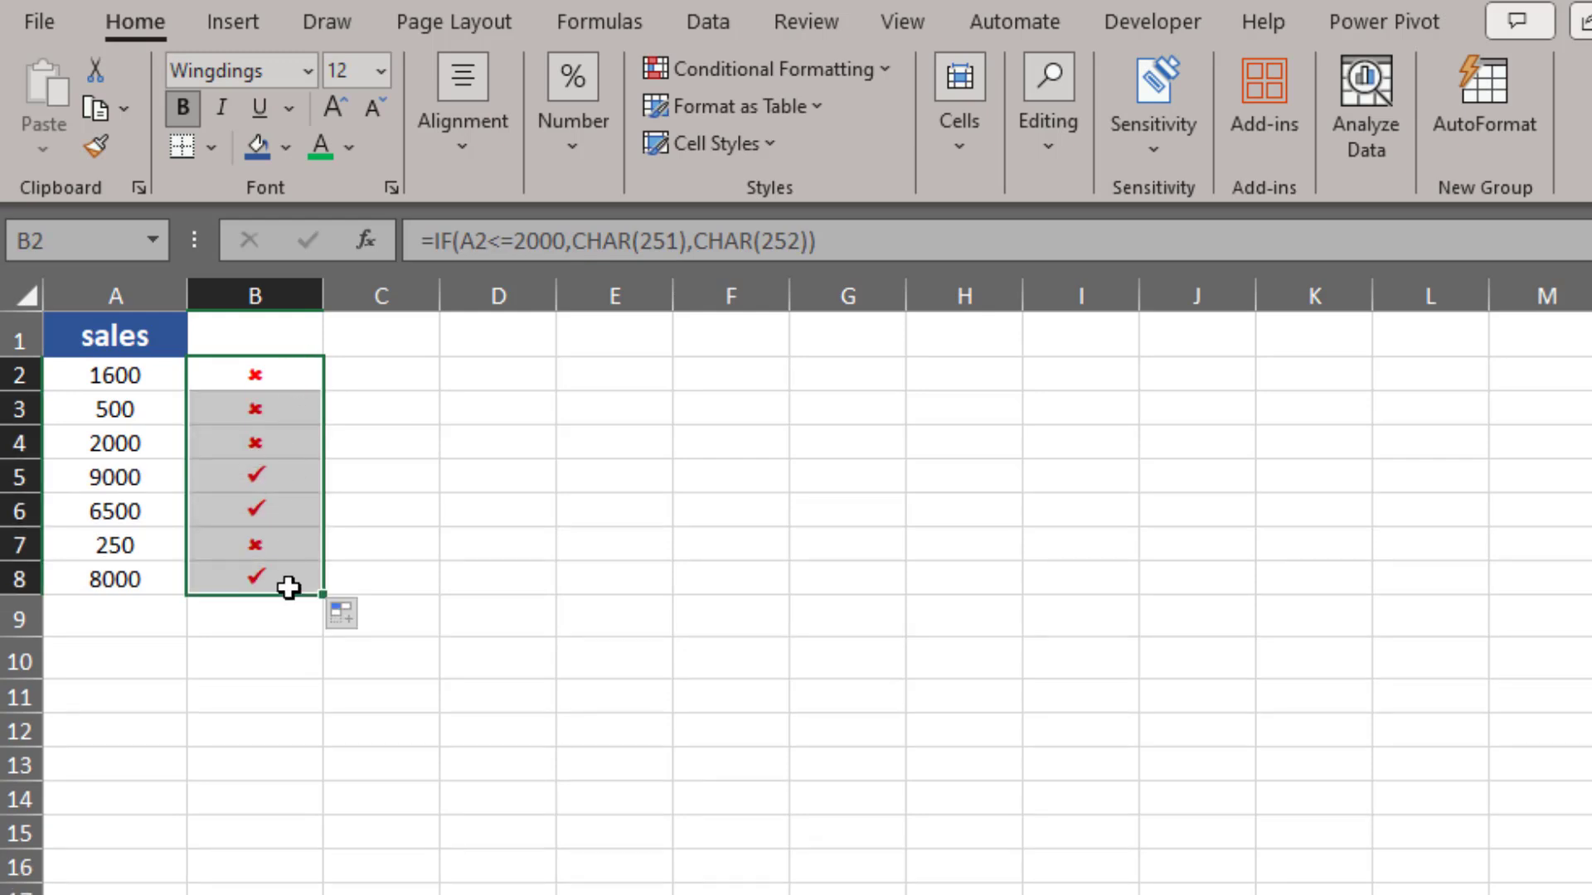
{"action": "left_click", "coordinate": [119, 443]}
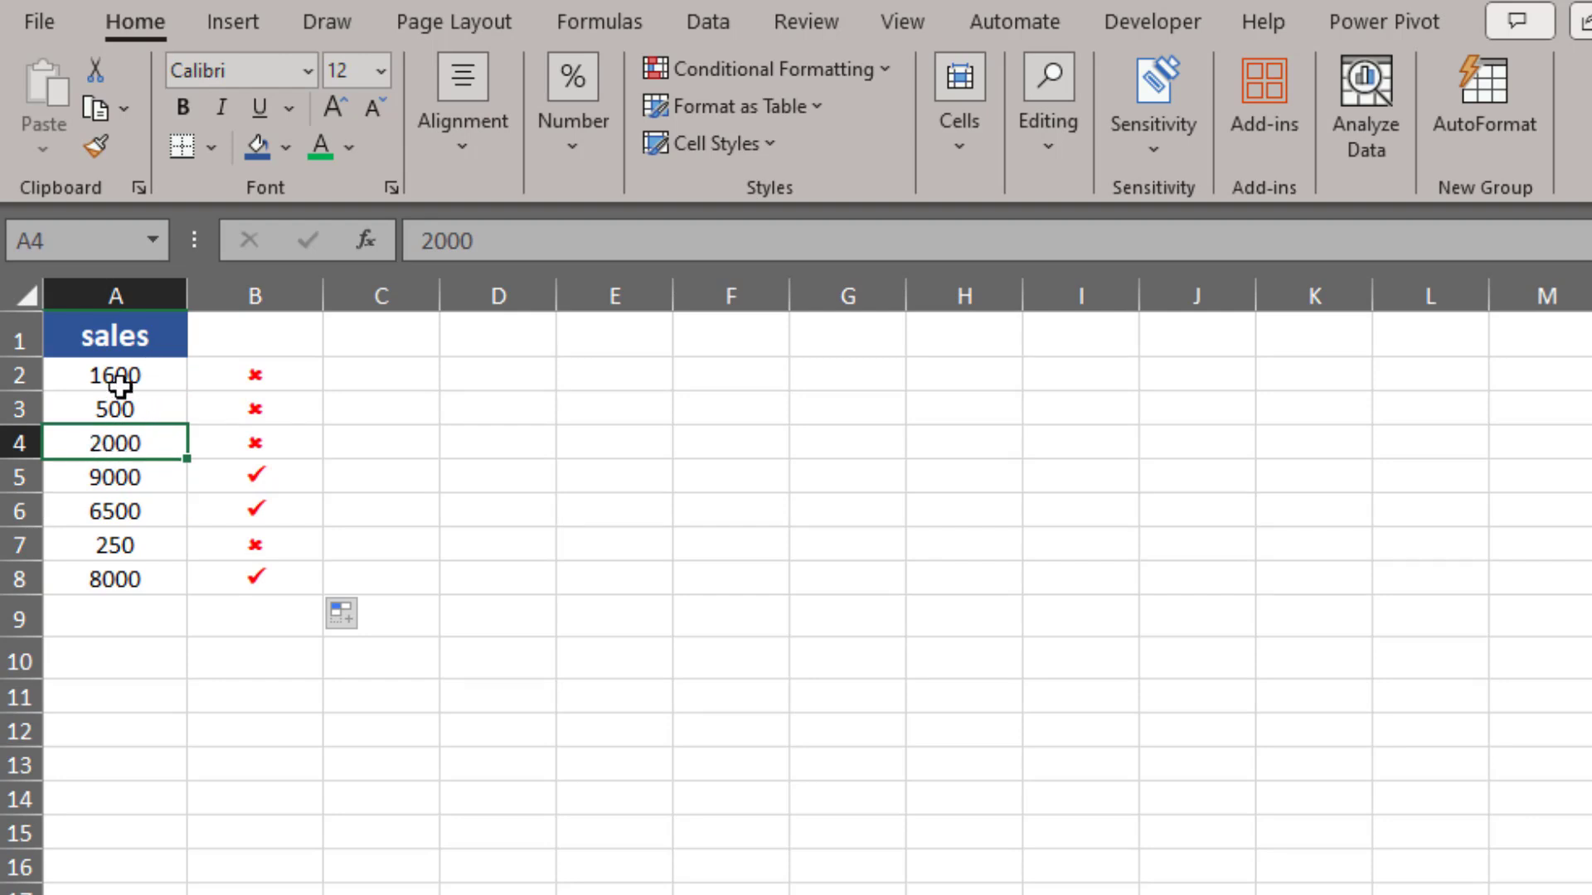
{"action": "left_click", "coordinate": [143, 484]}
{"action": "left_click", "coordinate": [147, 514]}
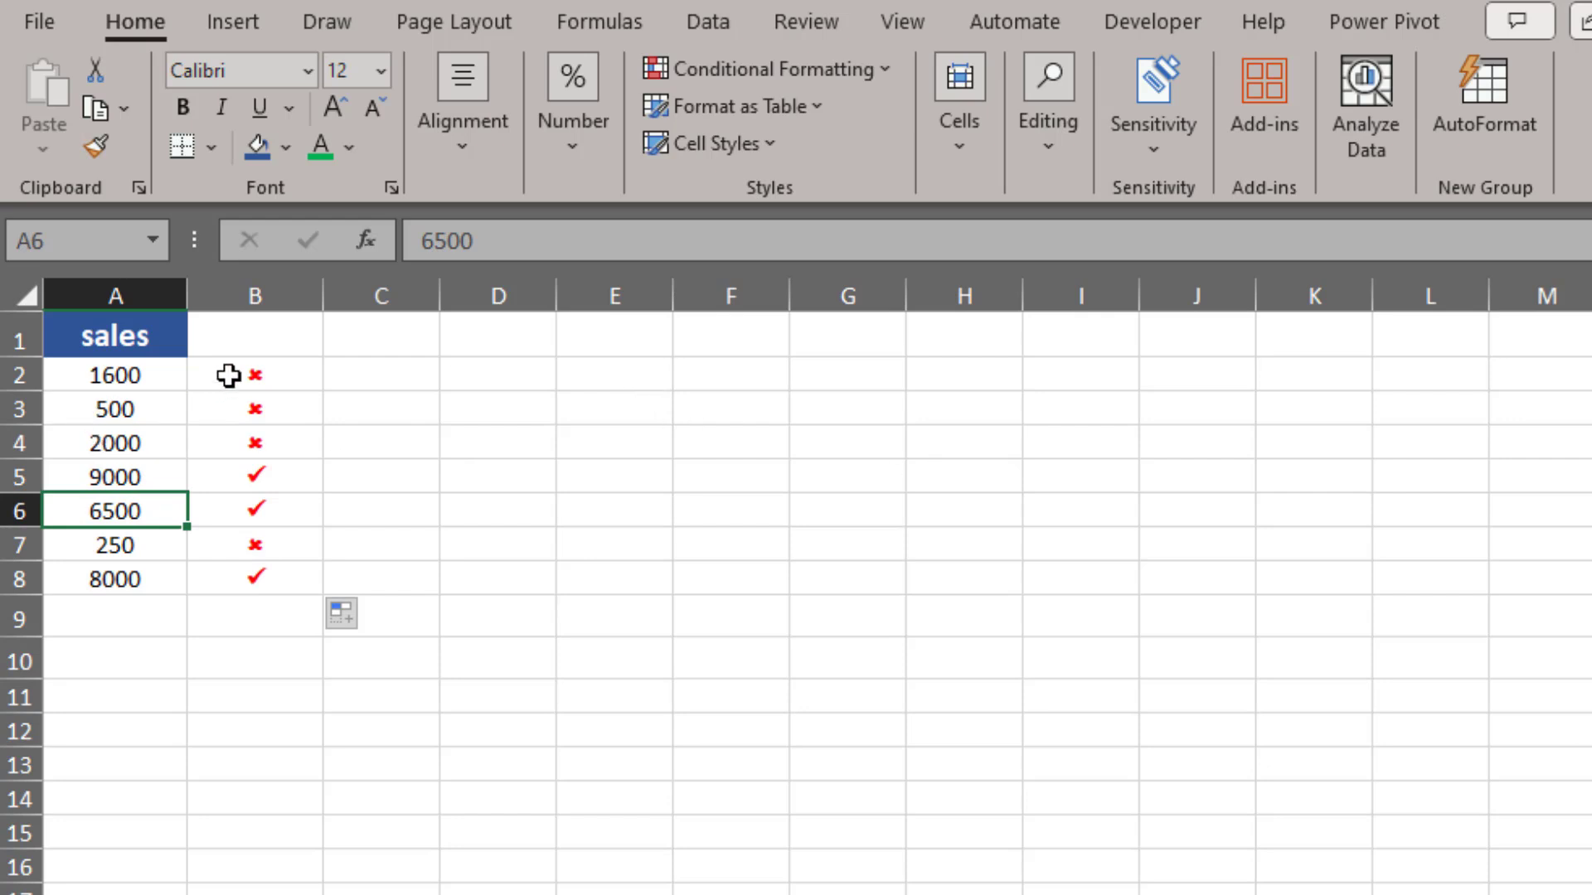
Check the font of the marks in B2:B8 without changing it, then move to B9
{"action": "left_click_drag", "start_coordinate": [228, 375], "coordinate": [233, 581]}
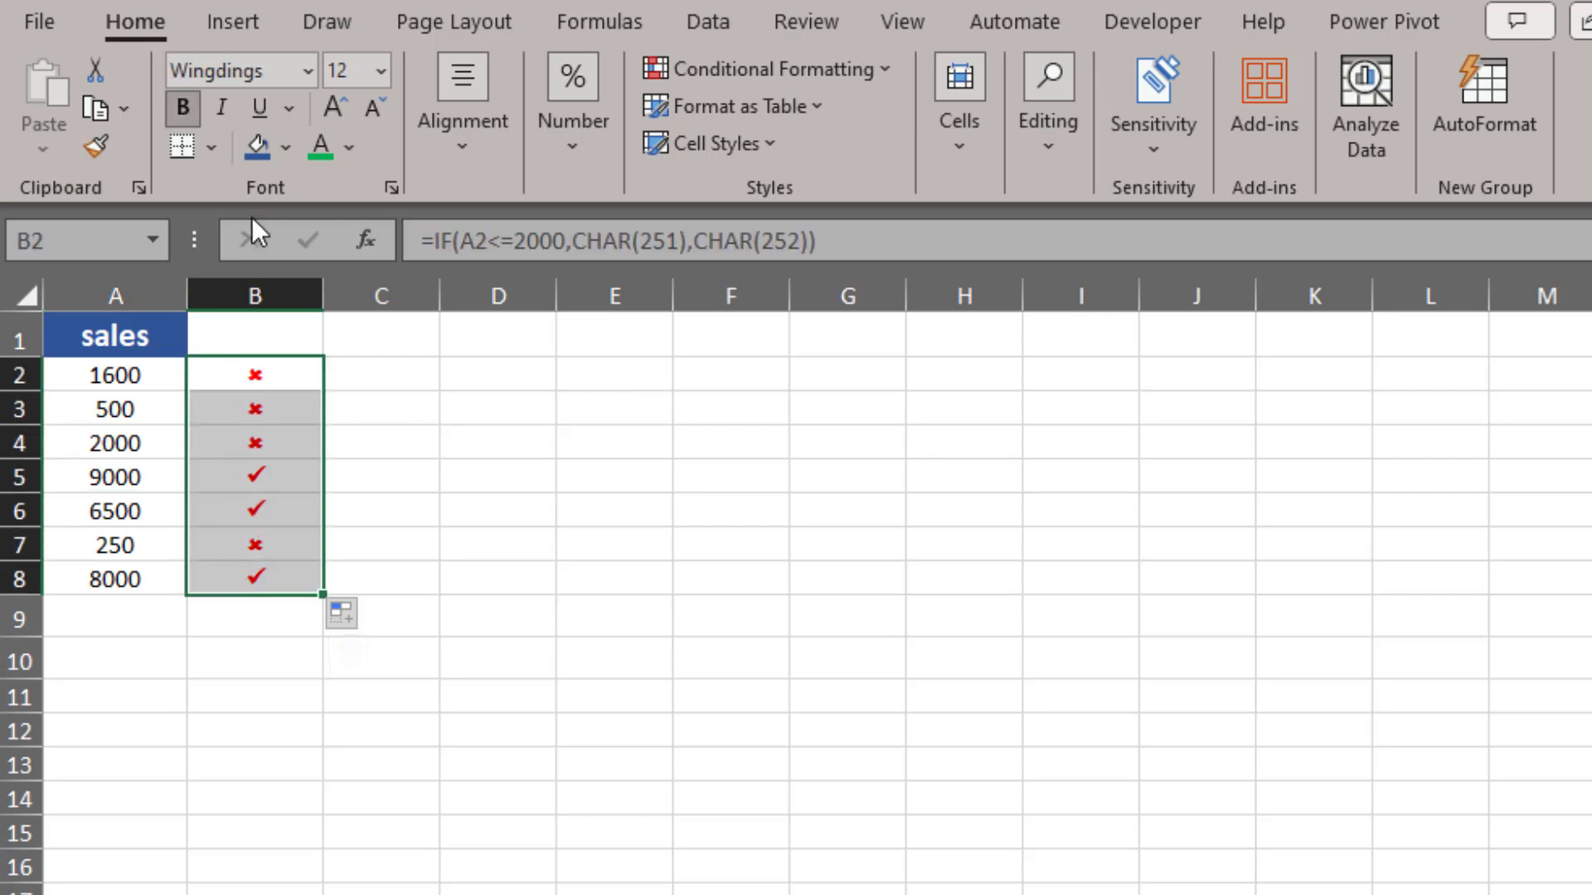
{"action": "left_click", "coordinate": [314, 66]}
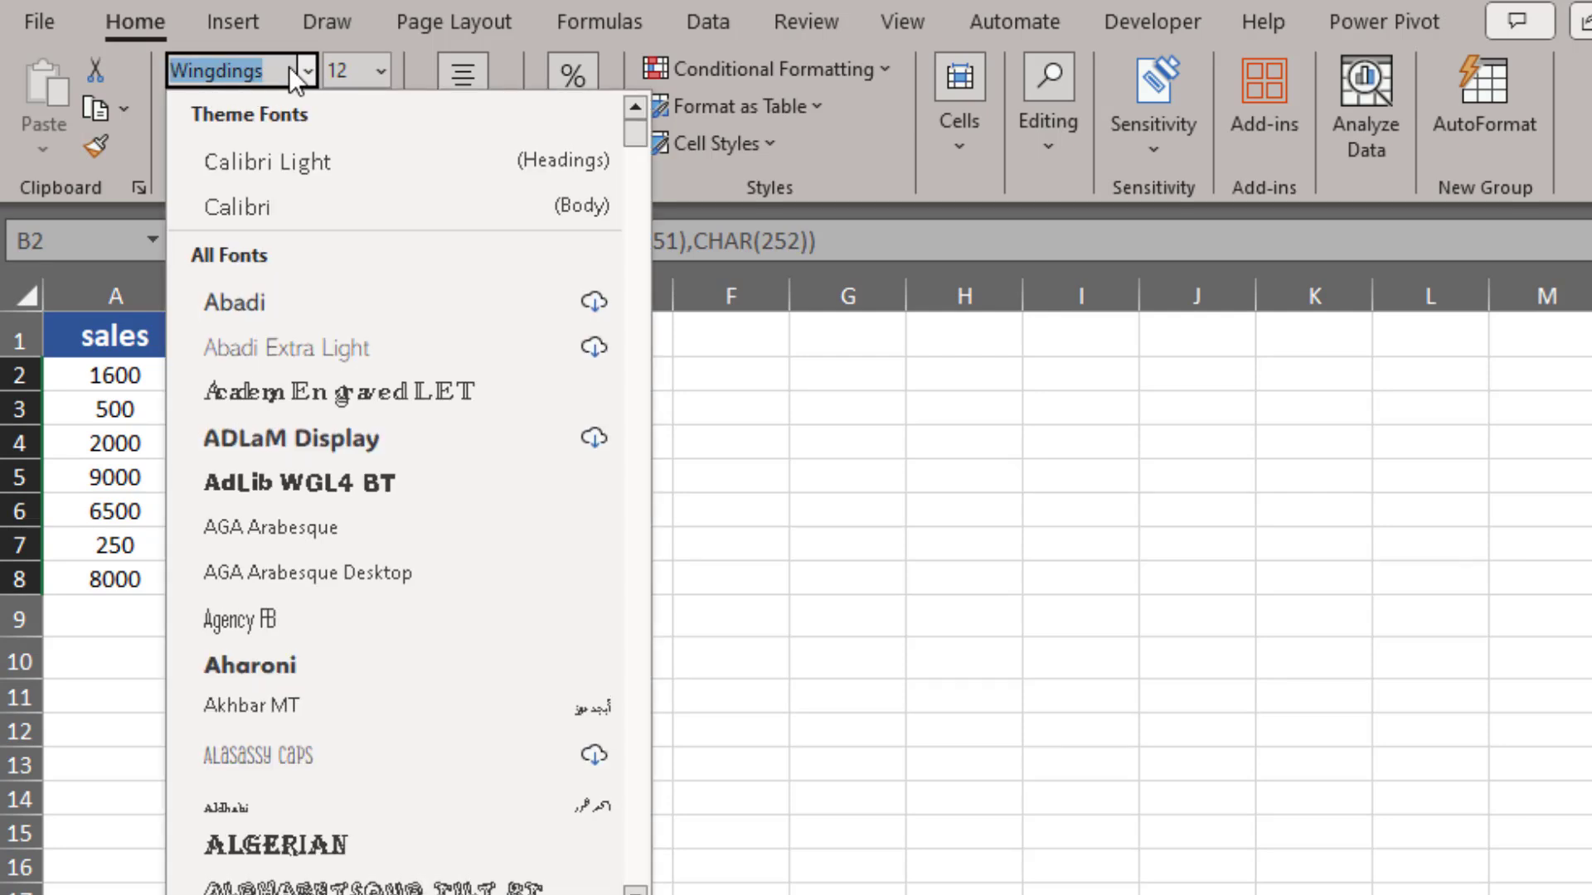
{"action": "left_click", "coordinate": [307, 69]}
{"action": "left_click", "coordinate": [613, 615]}
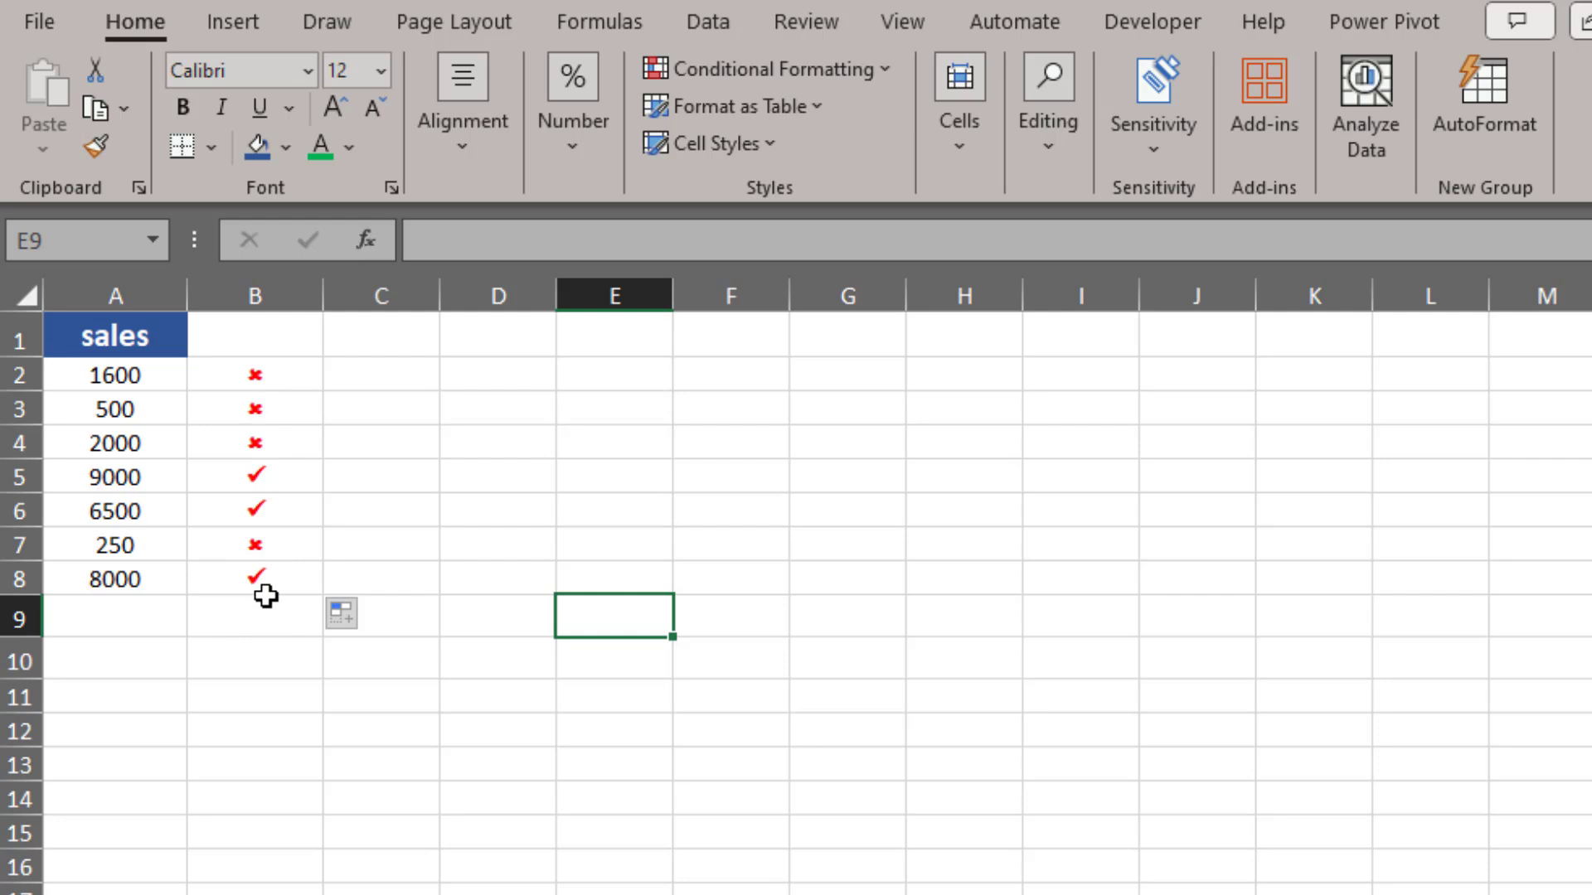
{"action": "left_click", "coordinate": [256, 620]}
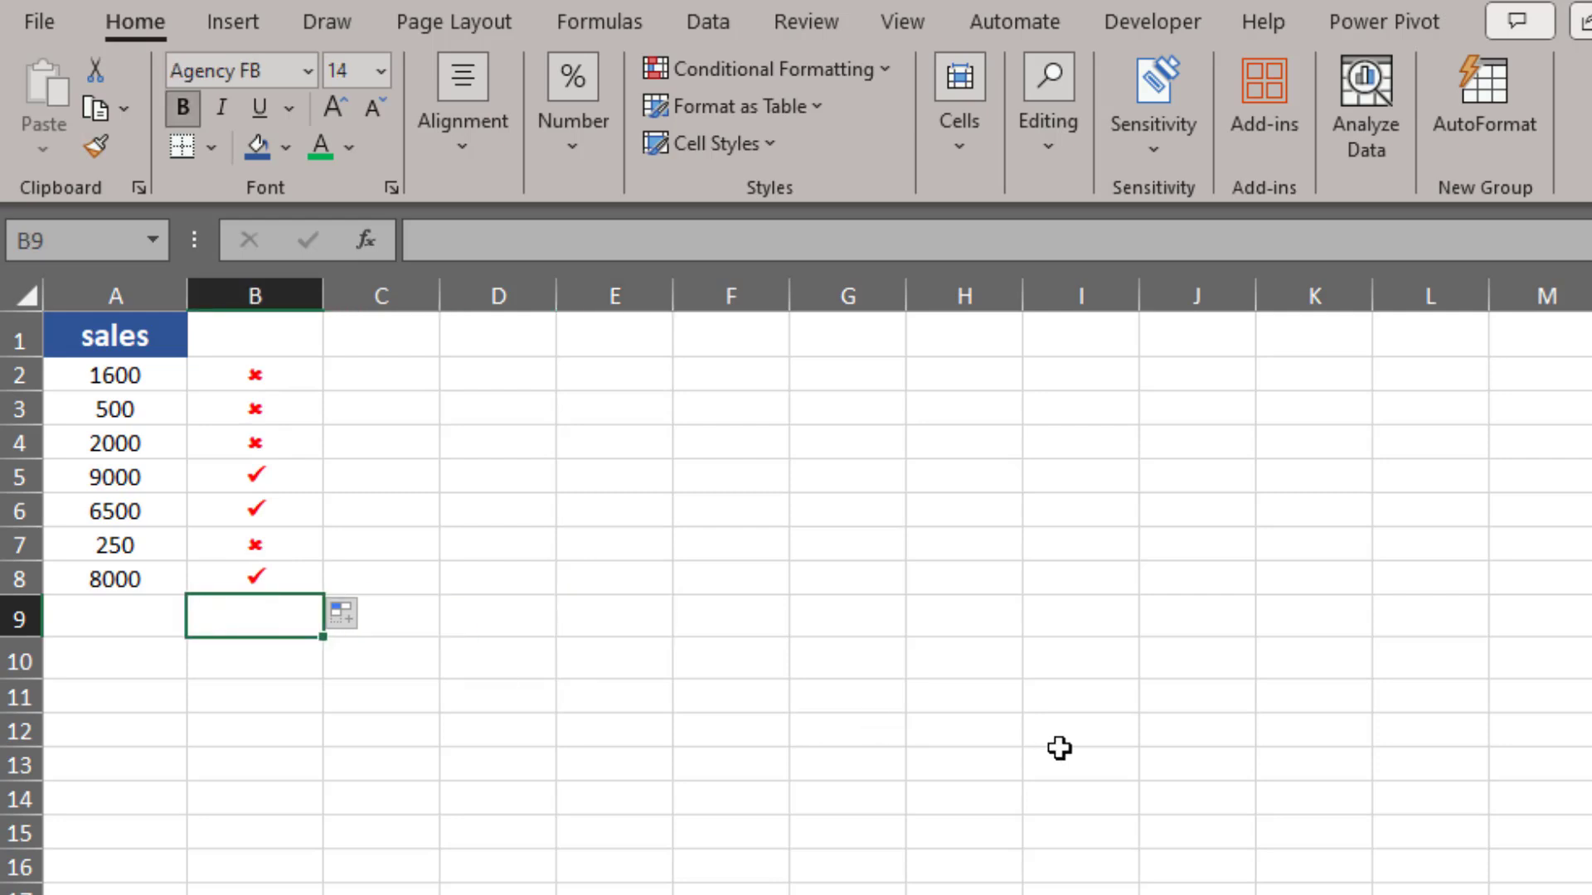
Enter =COUNTIF(B2:B8,CHAR(252)) in B9, returning 3 check marks
{"action": "type", "text": "="}
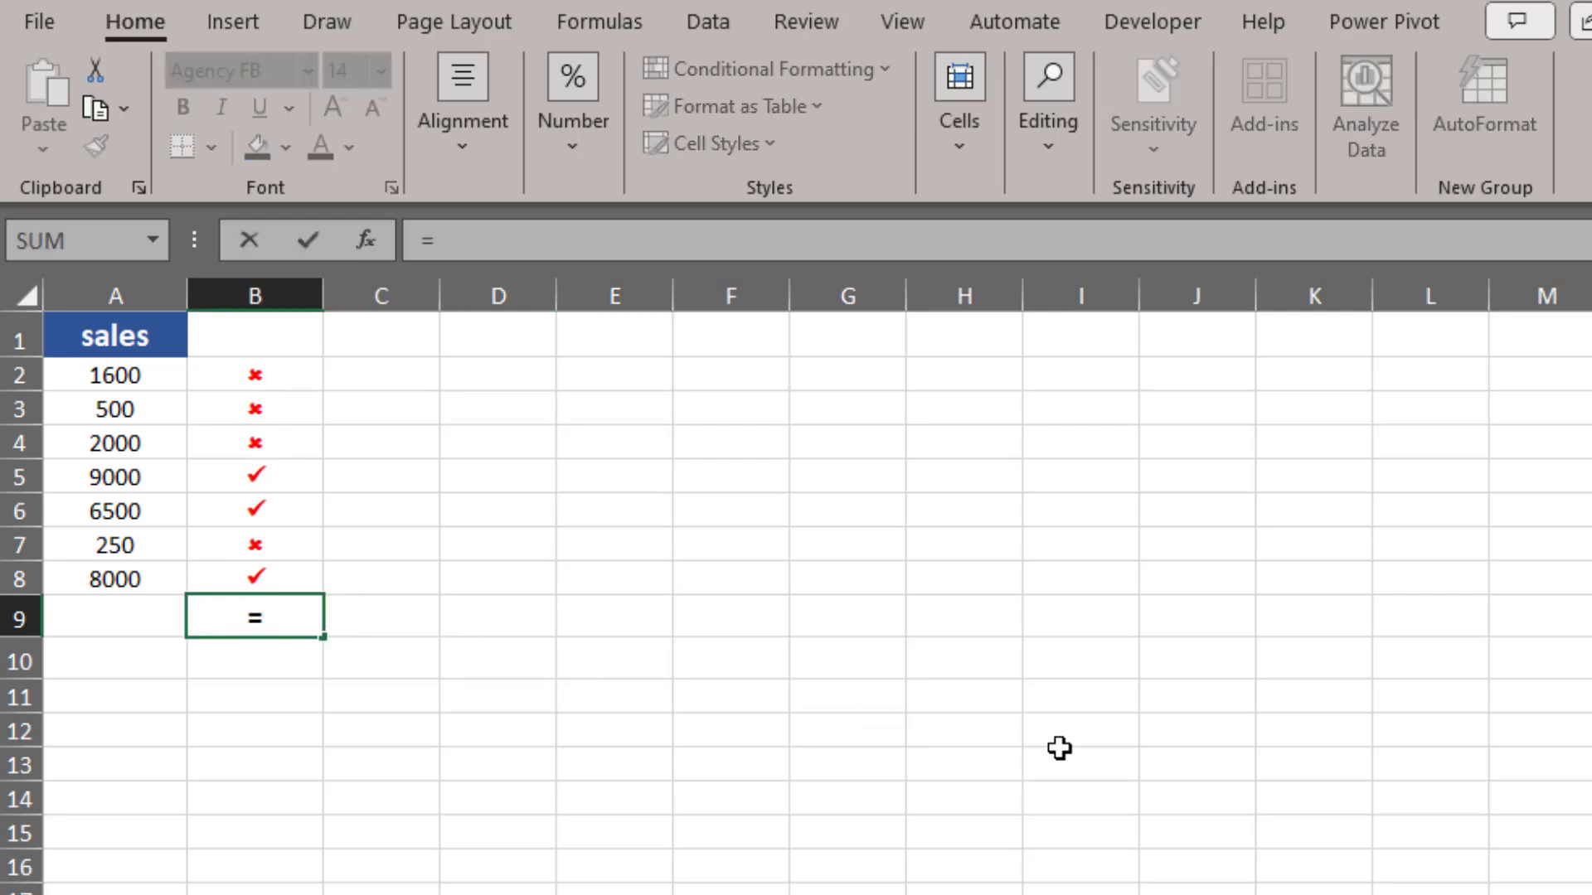
{"action": "type", "text": "cou"}
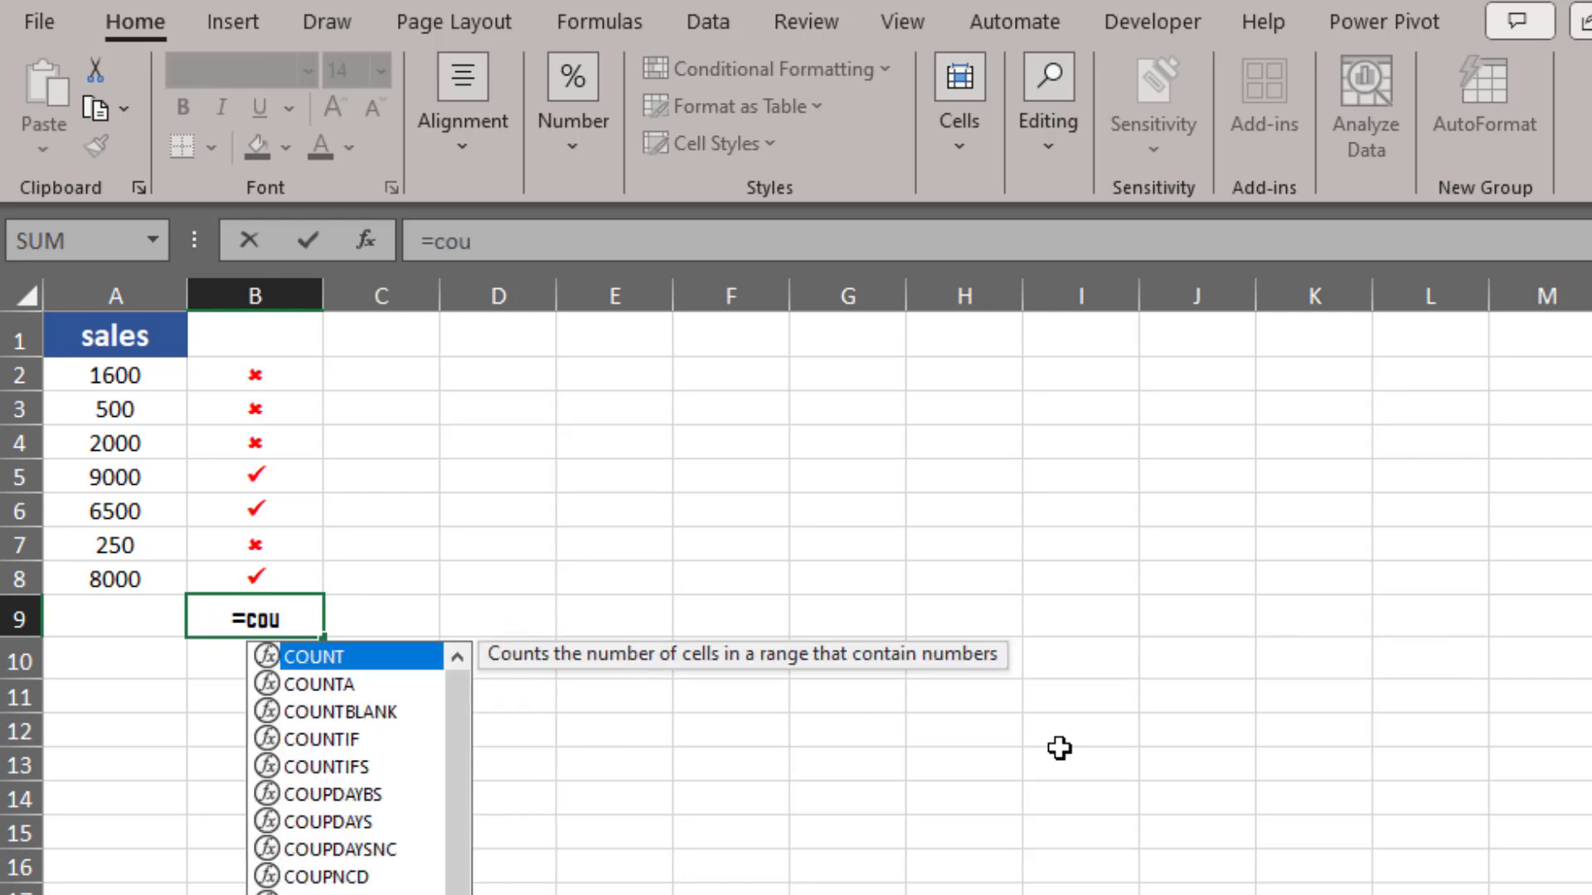
{"action": "type", "text": "nt"}
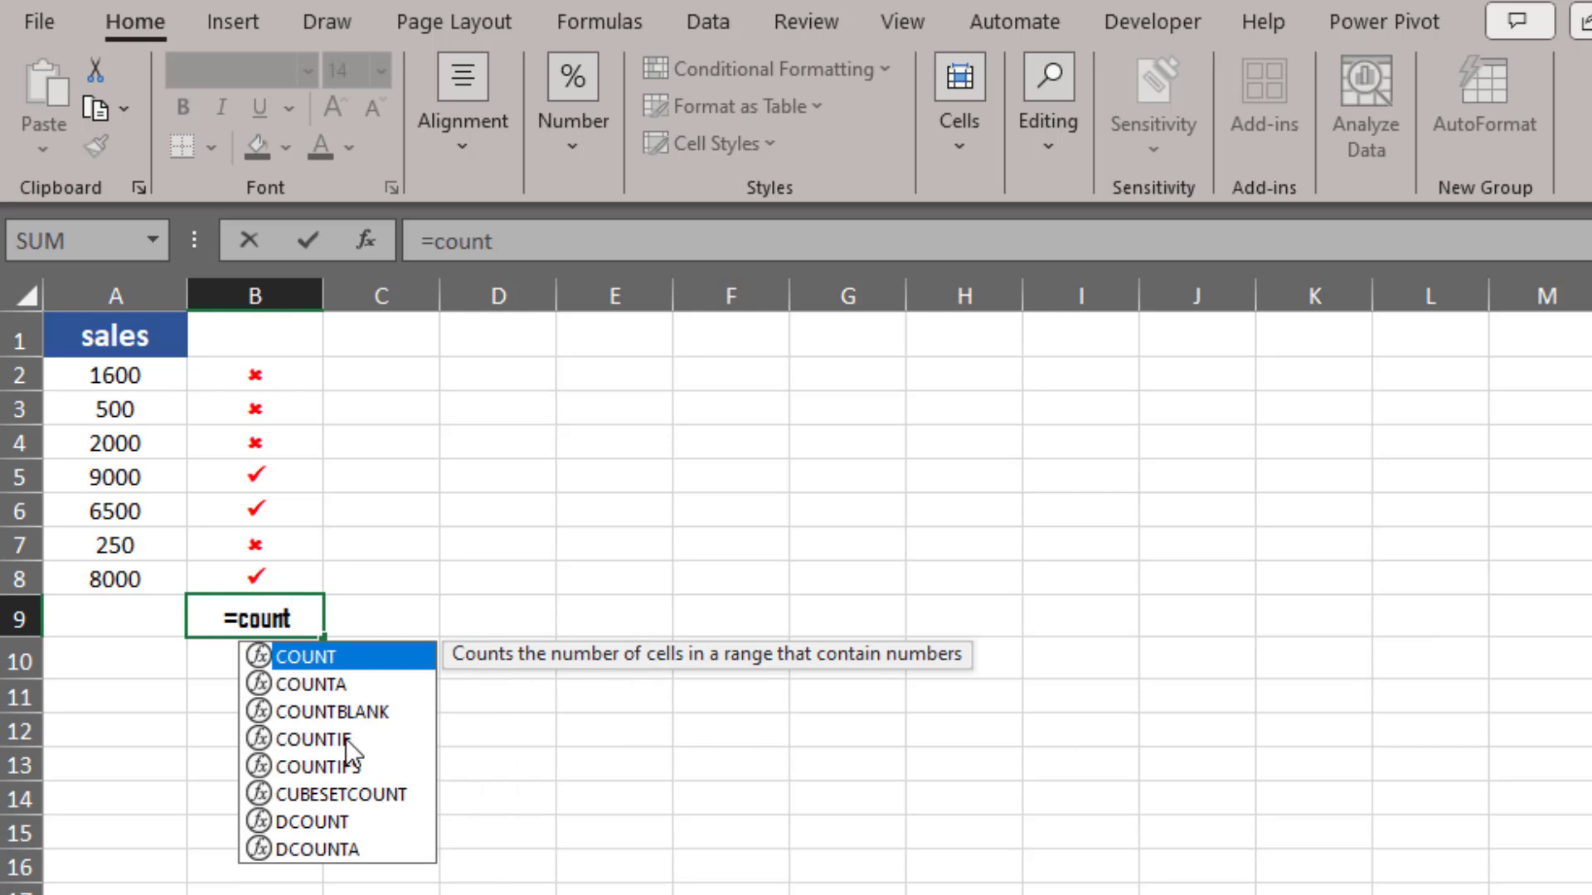
{"action": "double_click", "coordinate": [346, 738]}
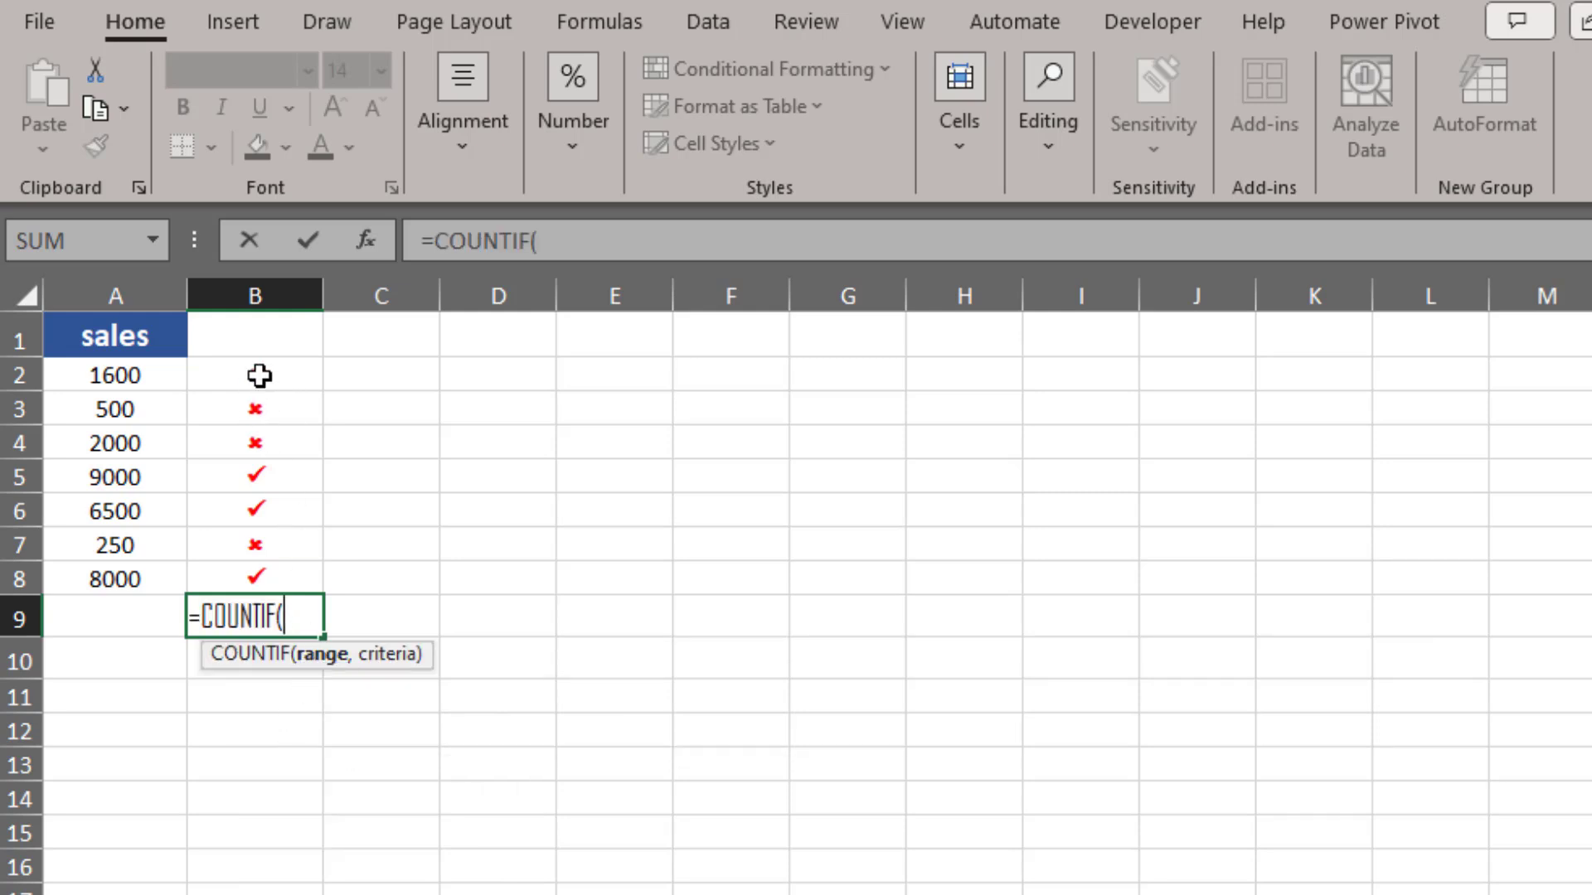
{"action": "left_click_drag", "start_coordinate": [256, 377], "coordinate": [253, 578]}
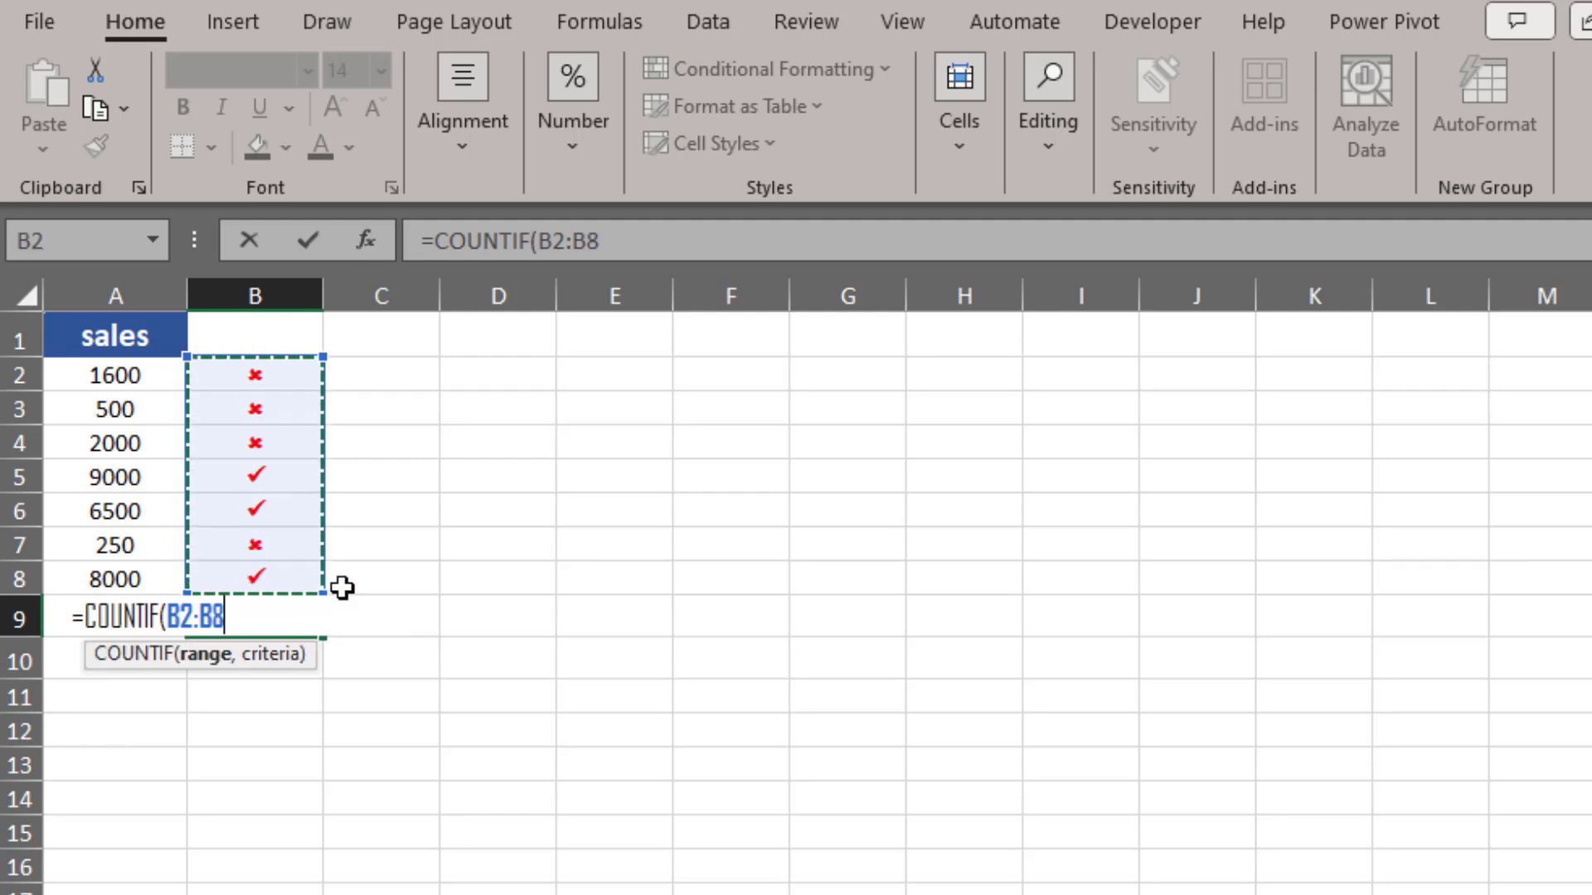
{"action": "type", "text": ","}
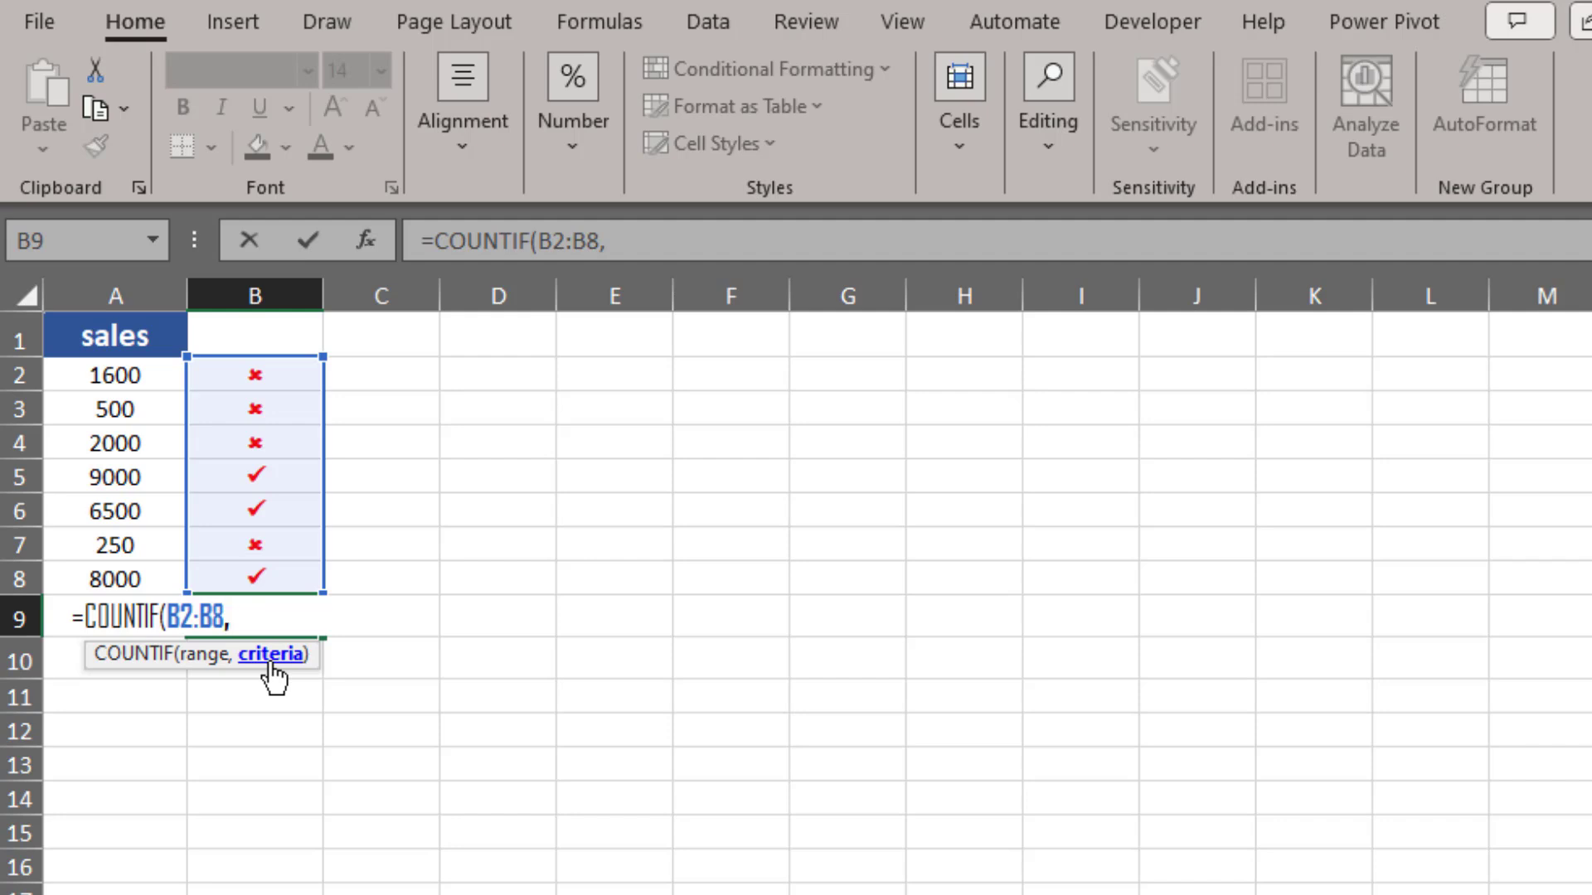
{"action": "type", "text": "ch"}
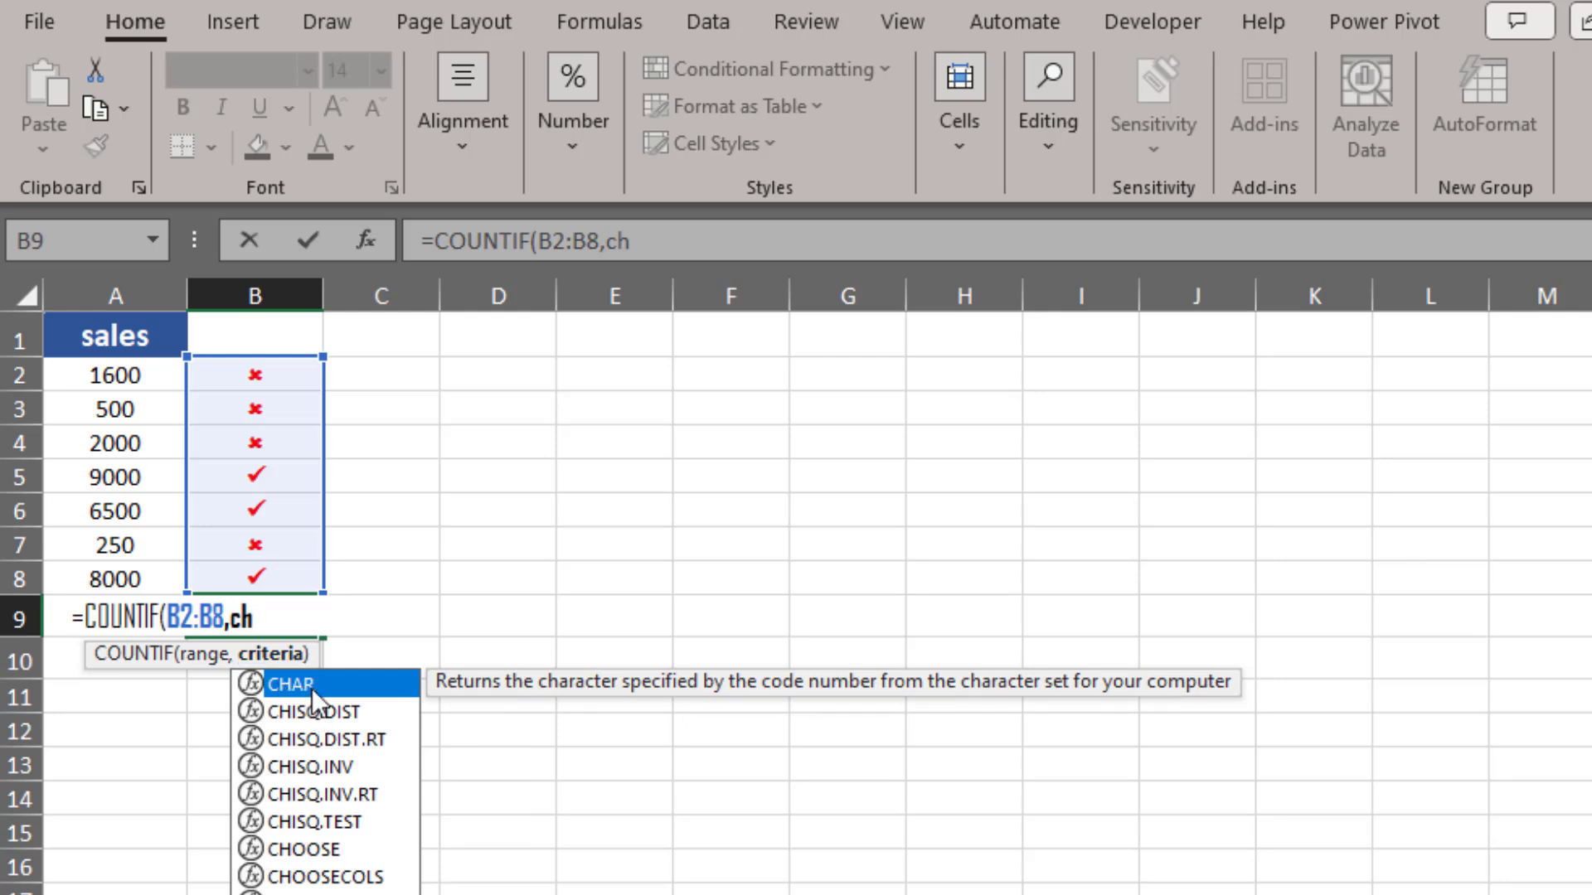
{"action": "double_click", "coordinate": [321, 688]}
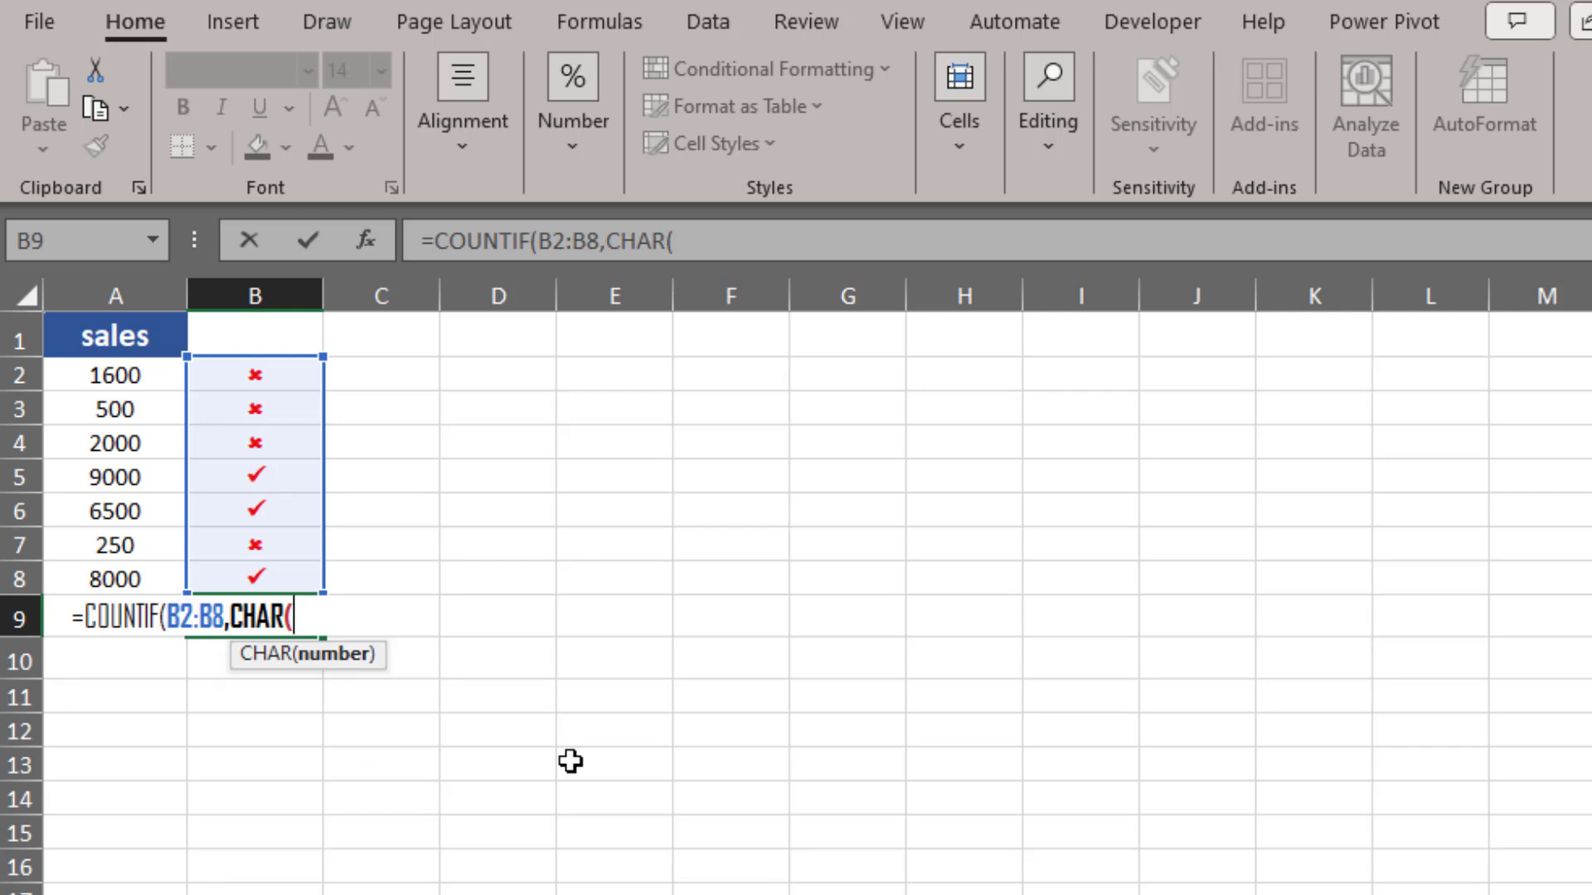
{"action": "type", "text": "252"}
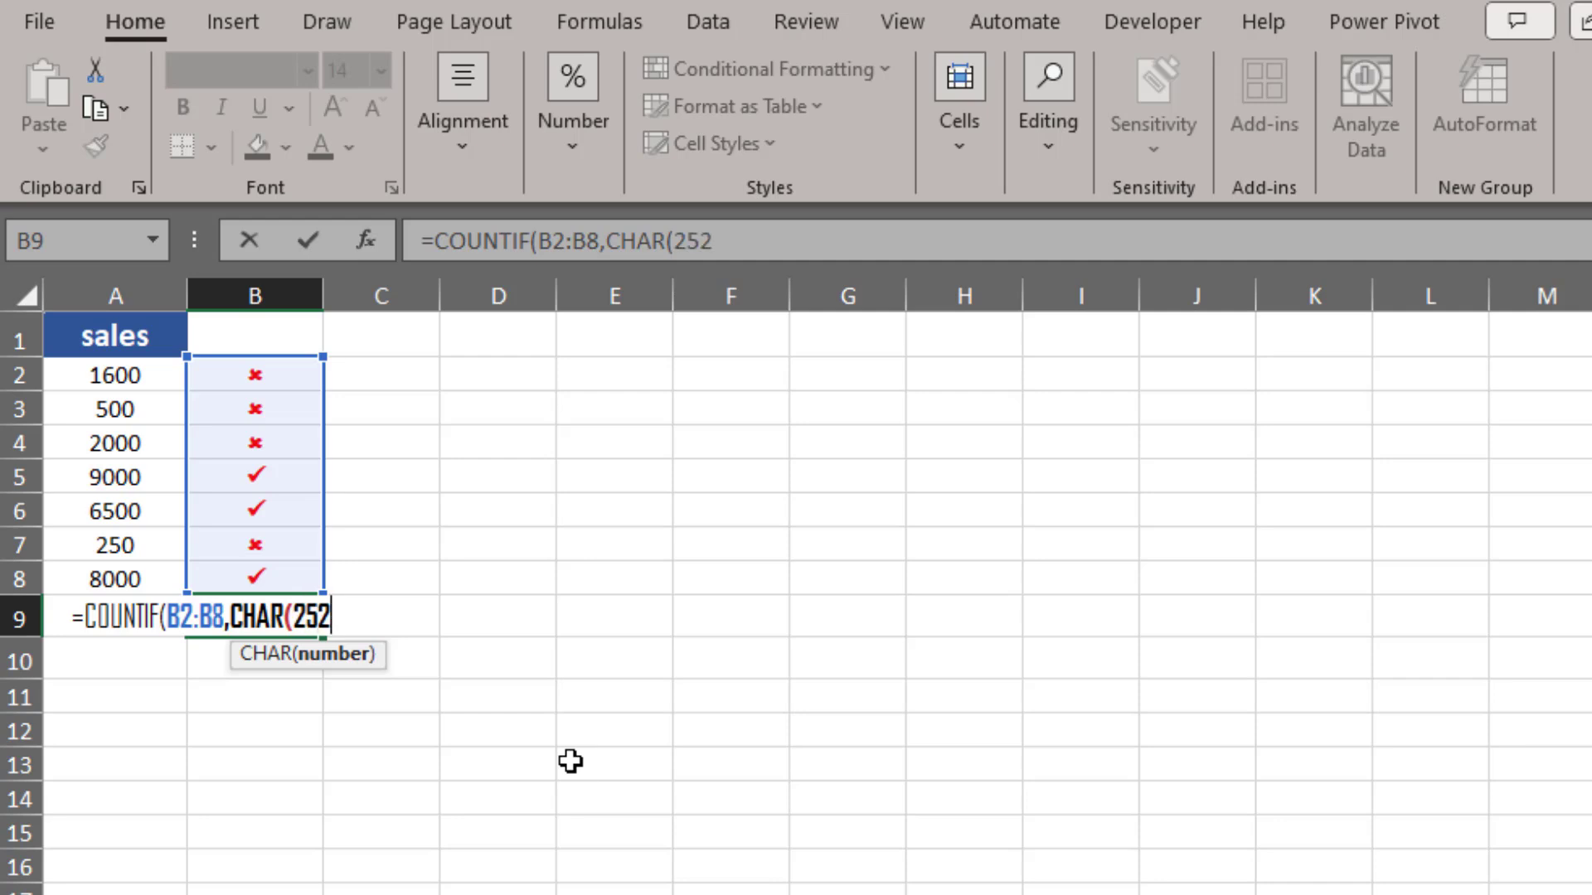
{"action": "type", "text": "))"}
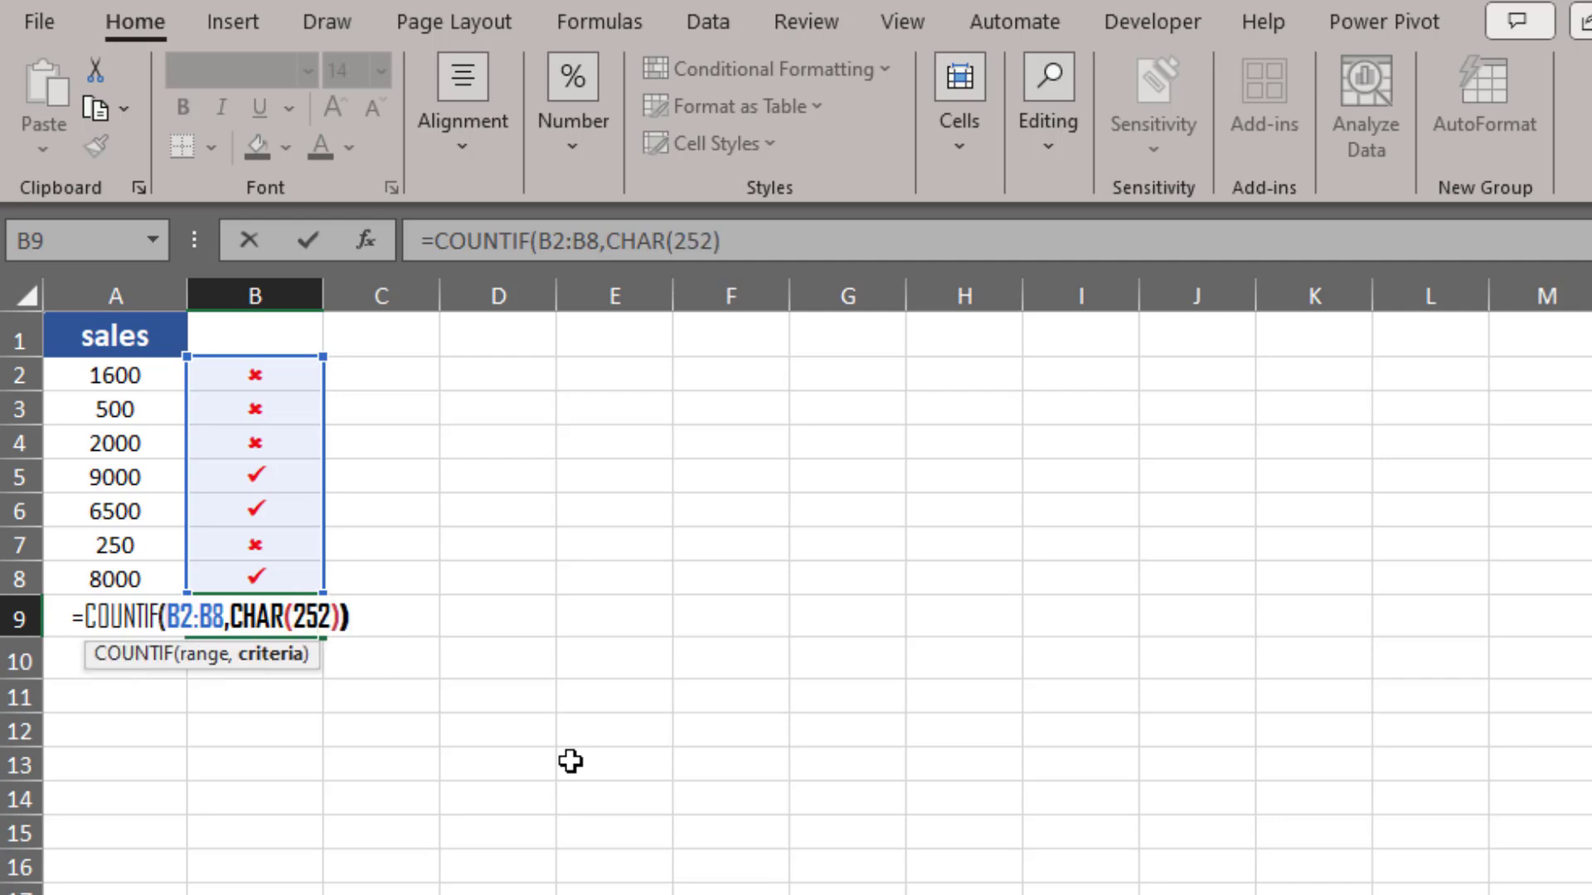
{"action": "key", "text": "Return"}
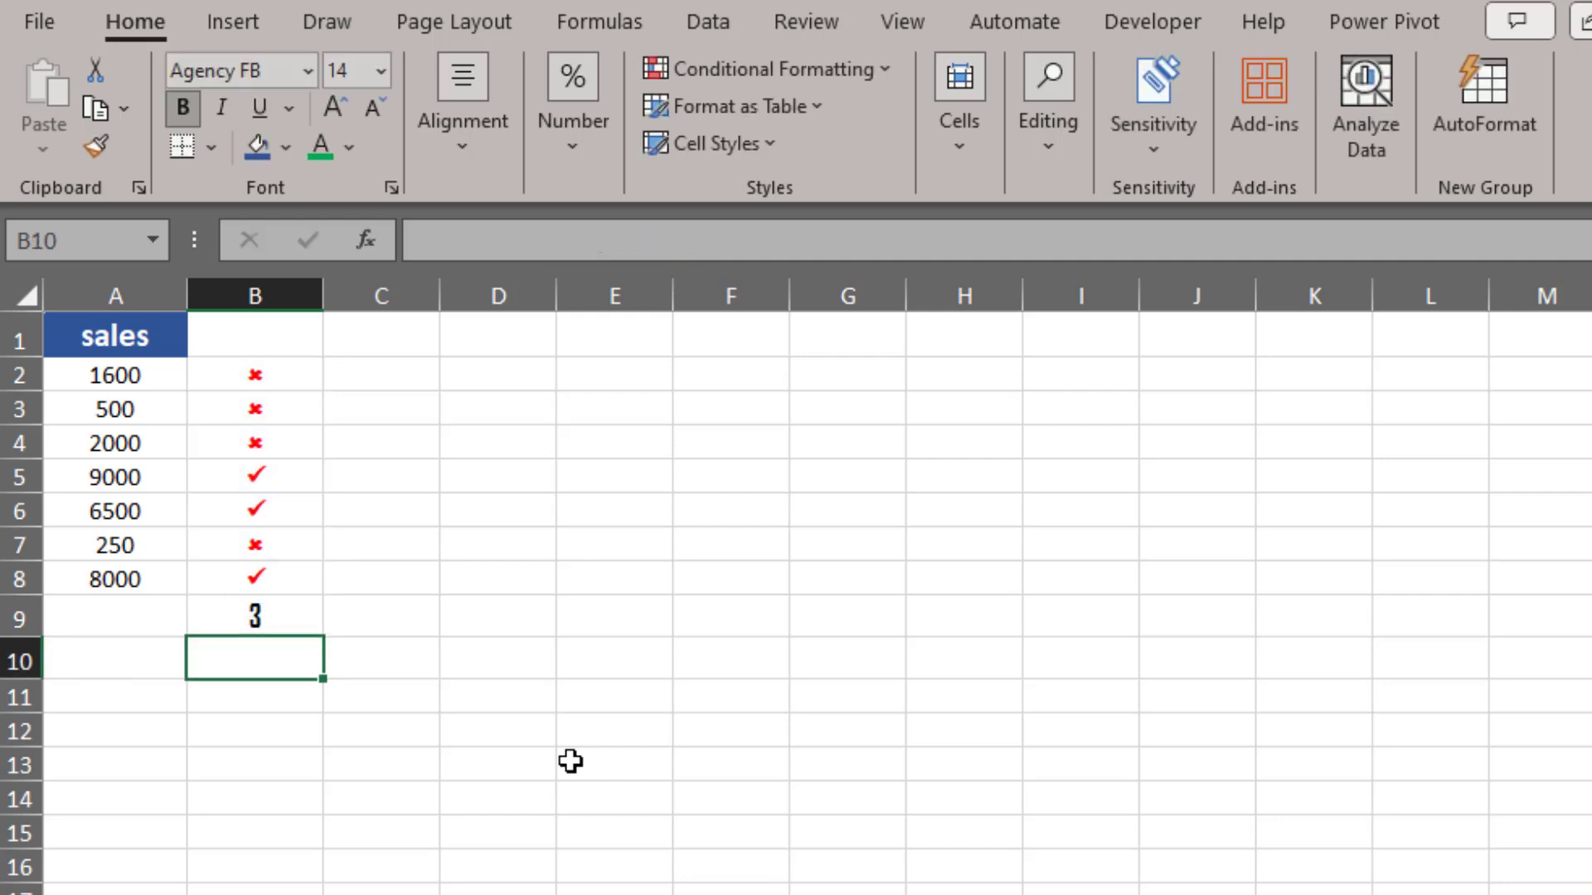
Review the B9 count and the IF formulas behind the marks, ending on B10
{"action": "left_click", "coordinate": [266, 610]}
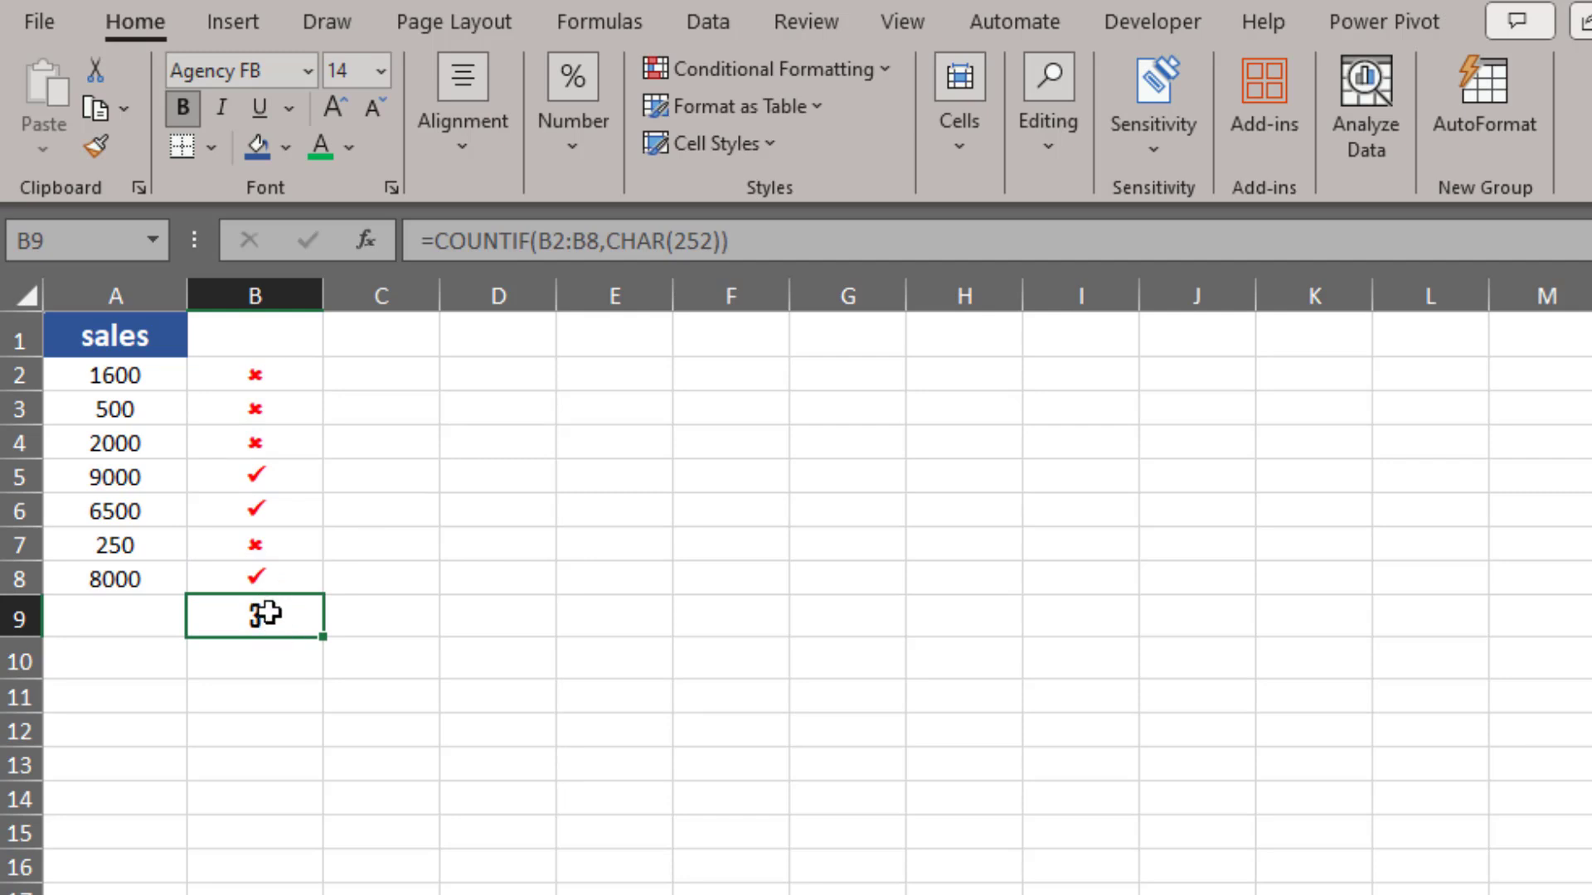
{"action": "left_click", "coordinate": [291, 473]}
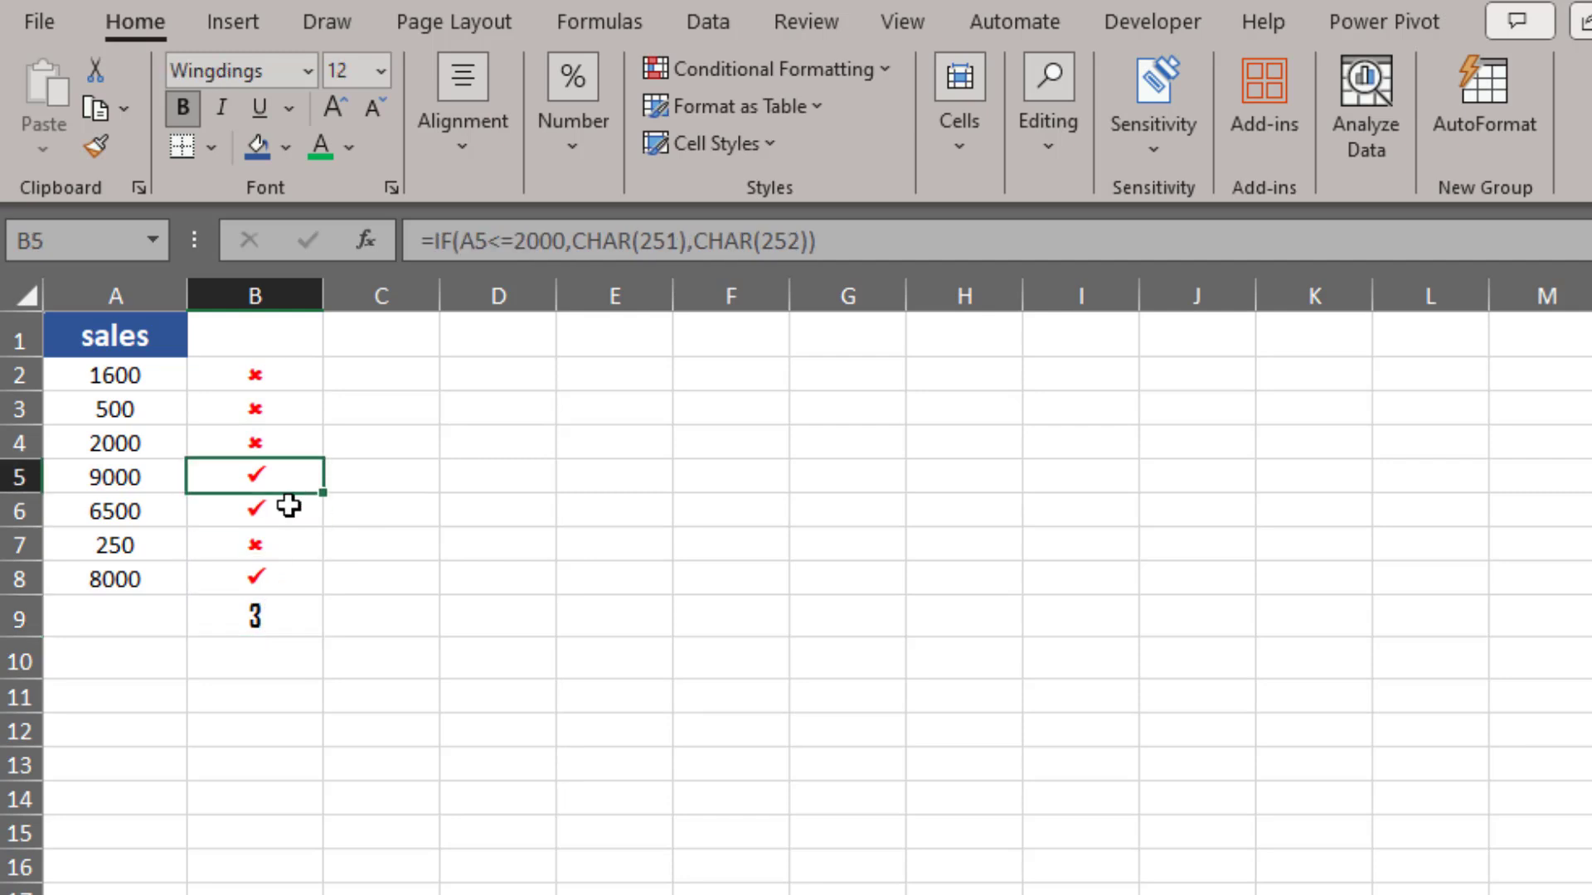
{"action": "left_click", "coordinate": [287, 511]}
{"action": "left_click", "coordinate": [288, 585]}
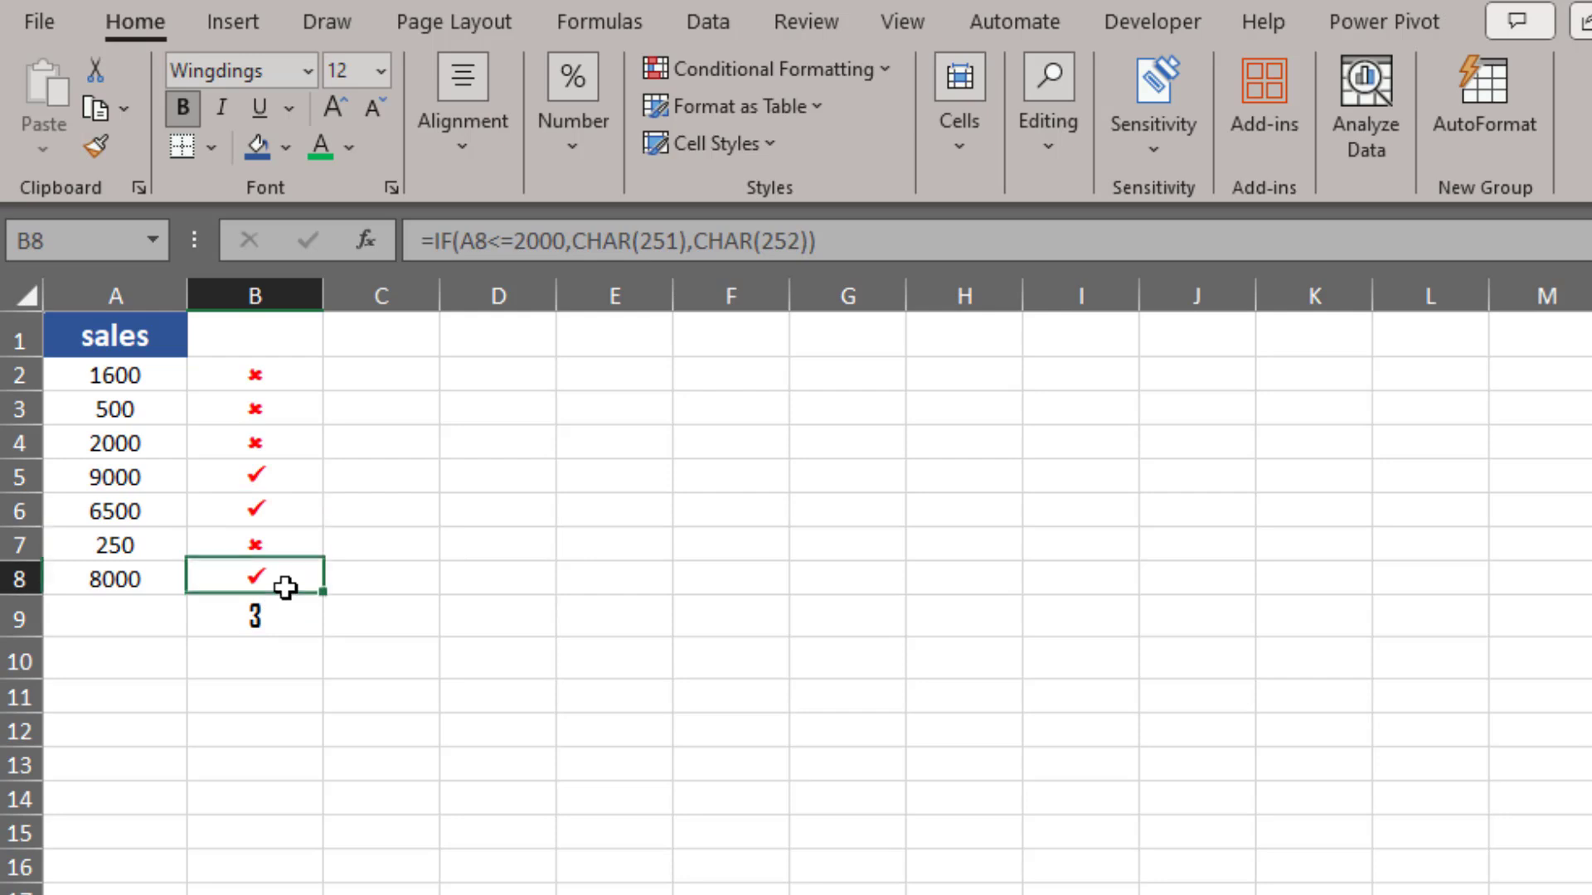
{"action": "left_click", "coordinate": [260, 663]}
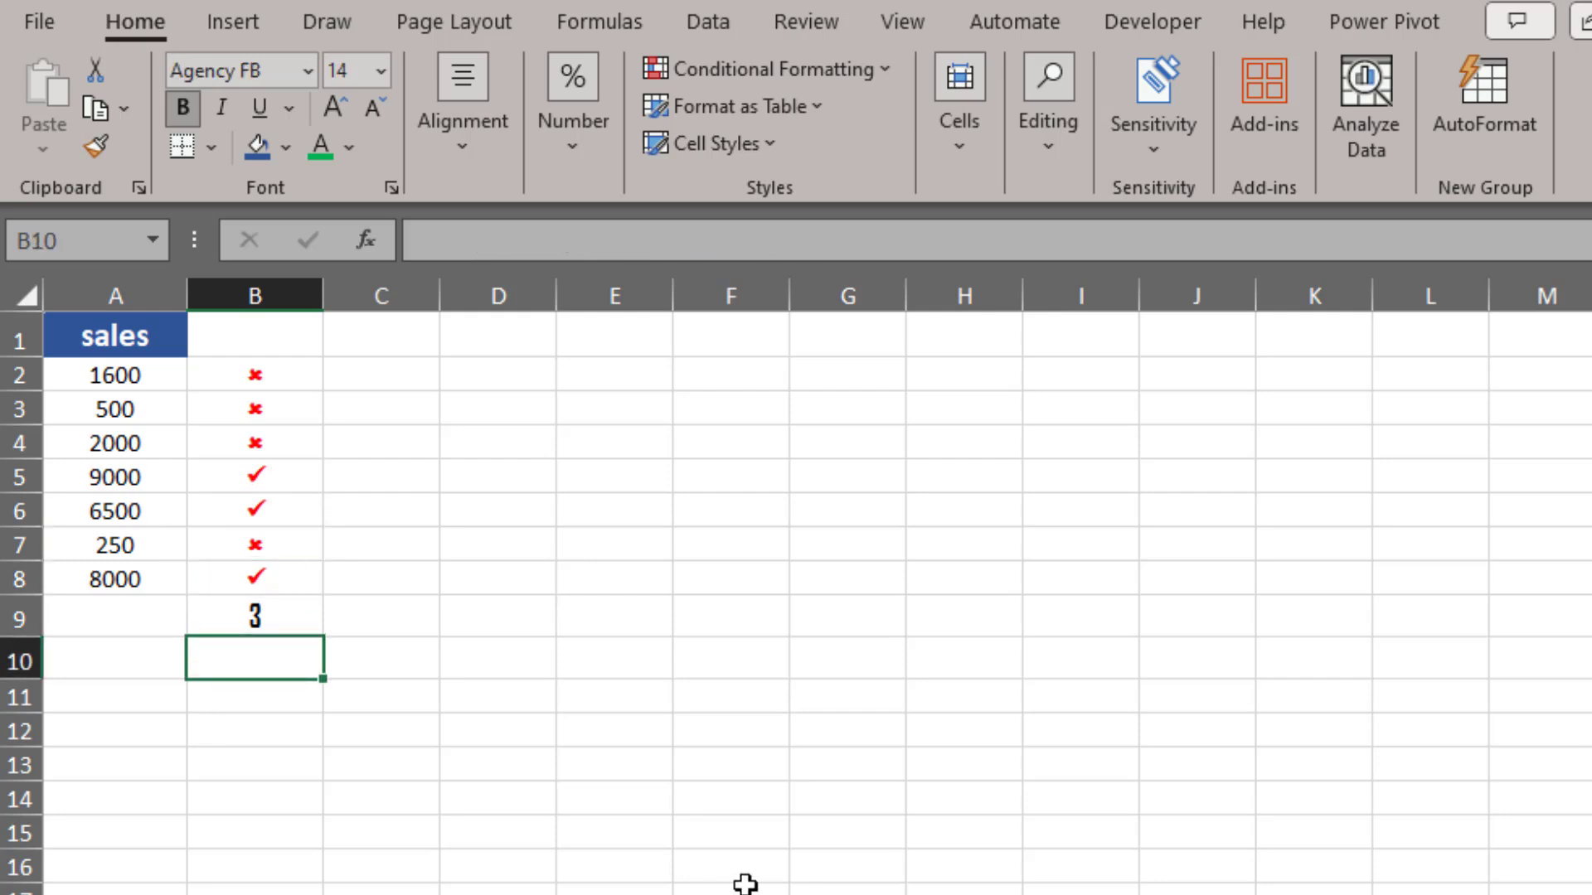
Enter =COUNTIF(B2:B8,CHAR(251)) in B10, returning 4 cross marks
{"action": "type", "text": "="}
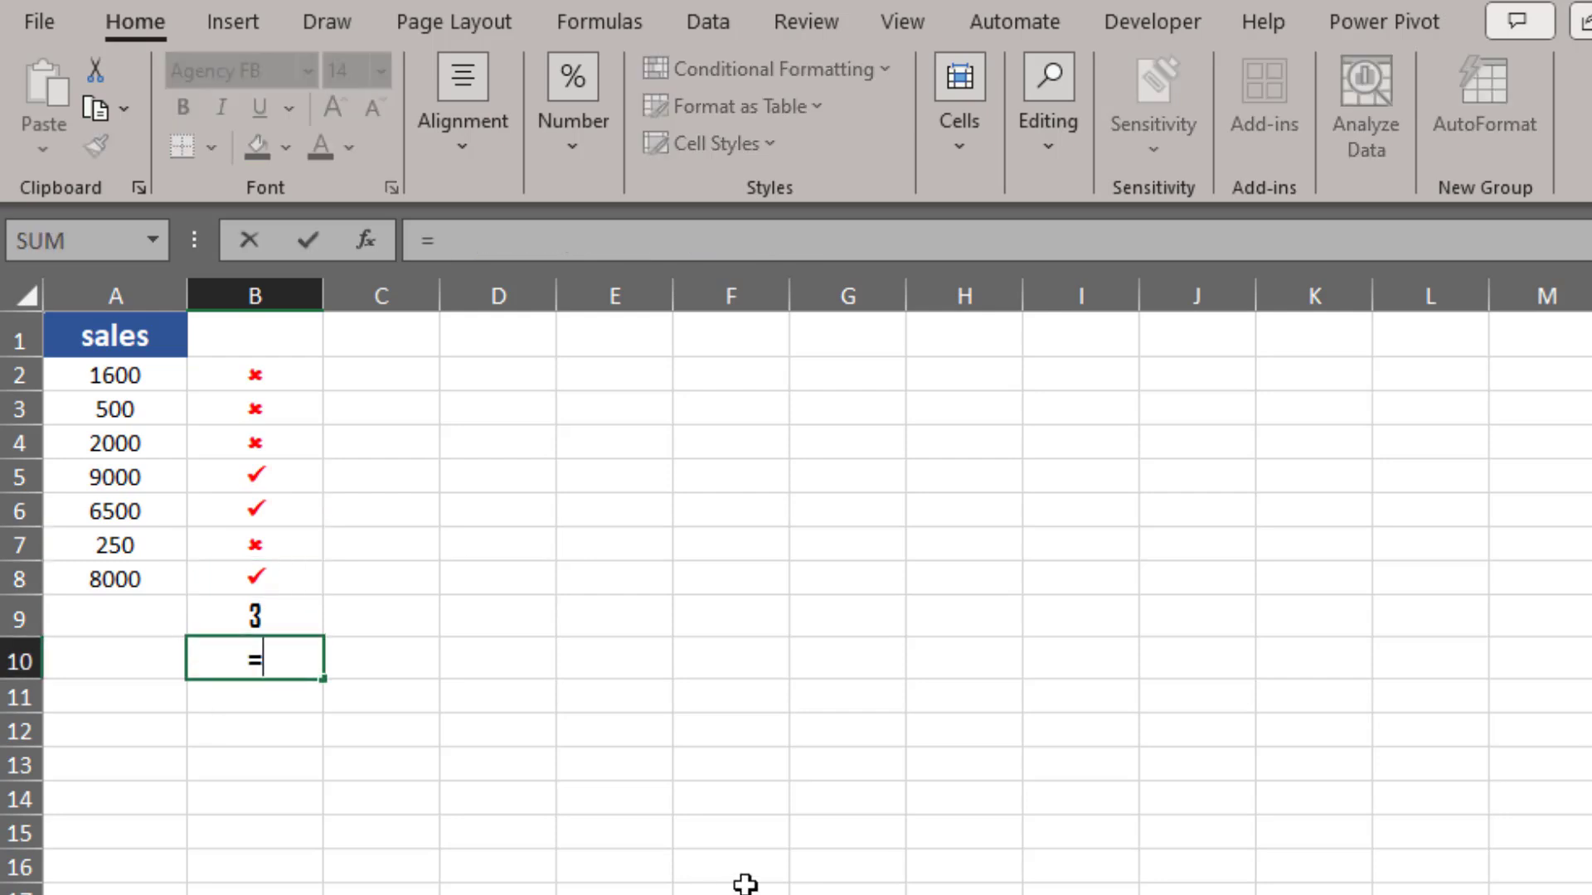
{"action": "type", "text": "coun"}
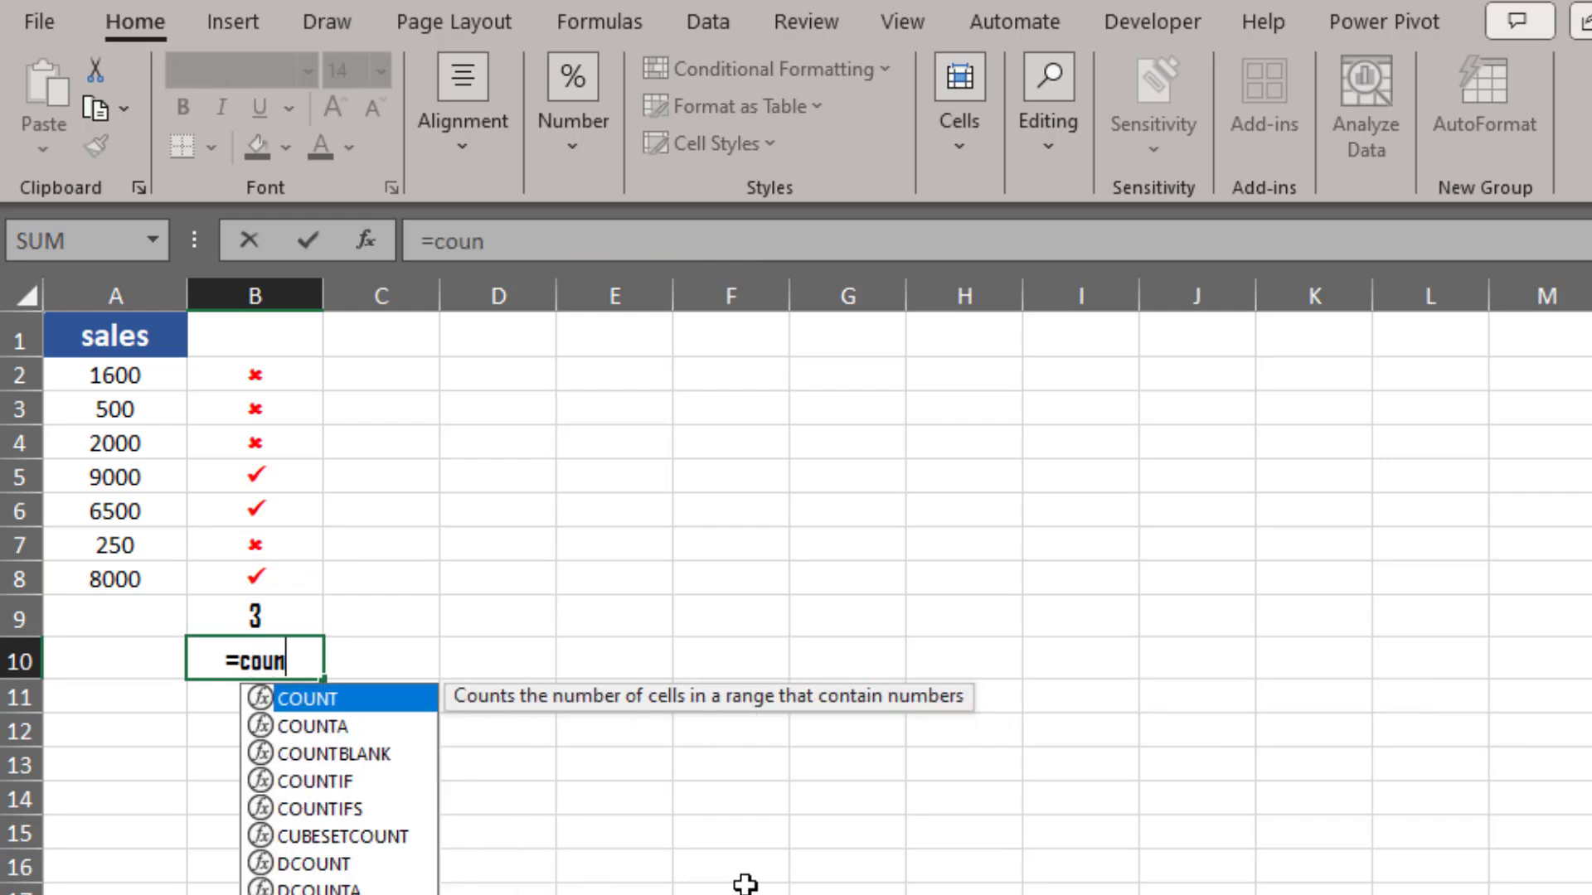
{"action": "type", "text": "t"}
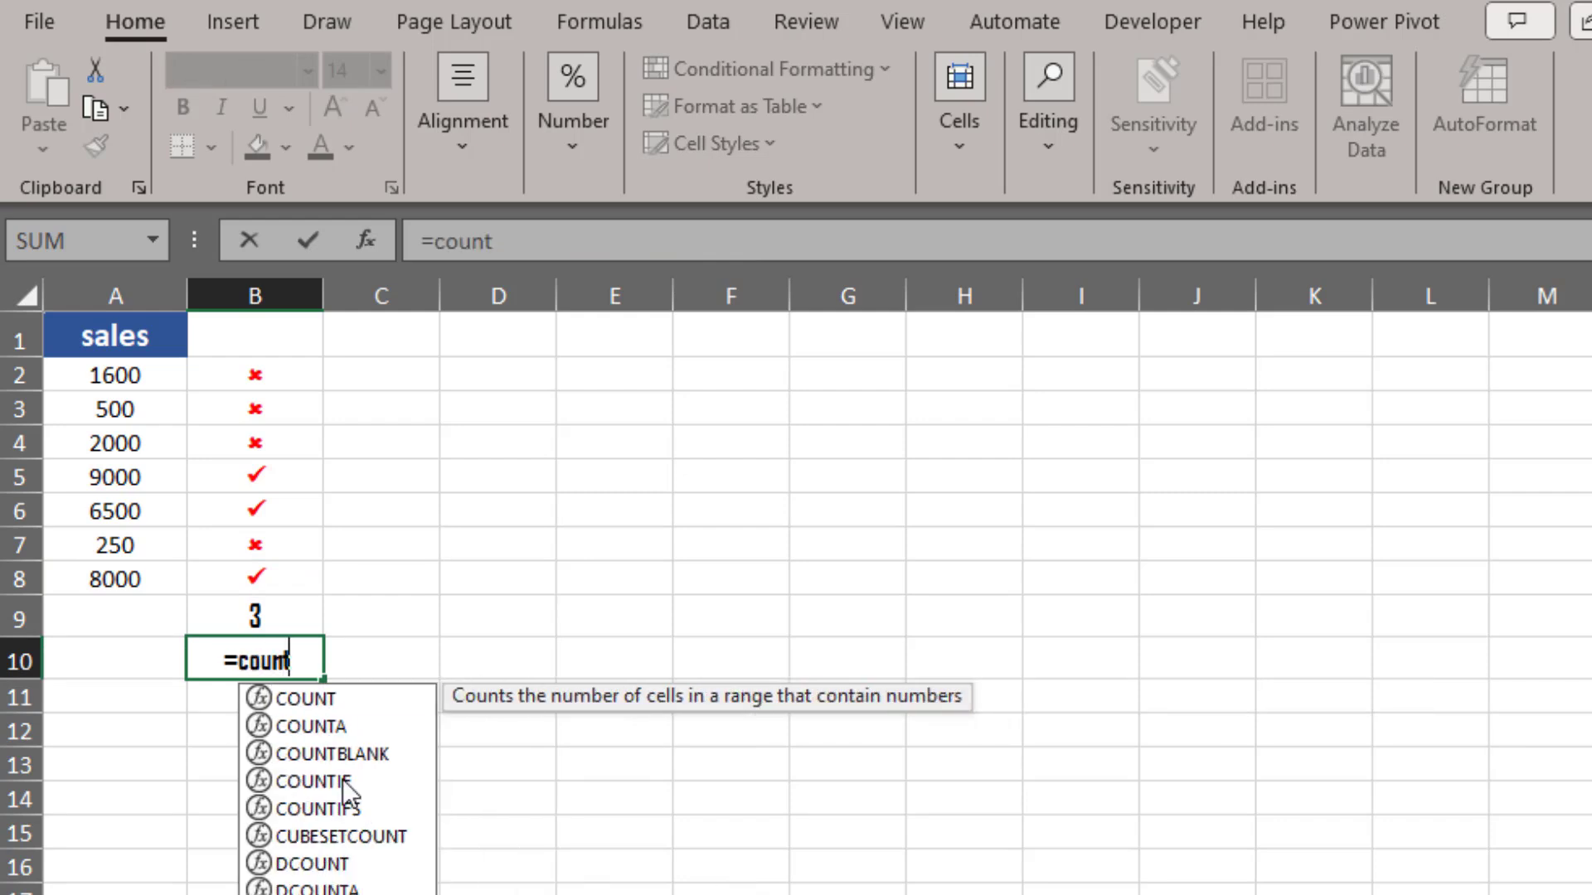
{"action": "double_click", "coordinate": [342, 779]}
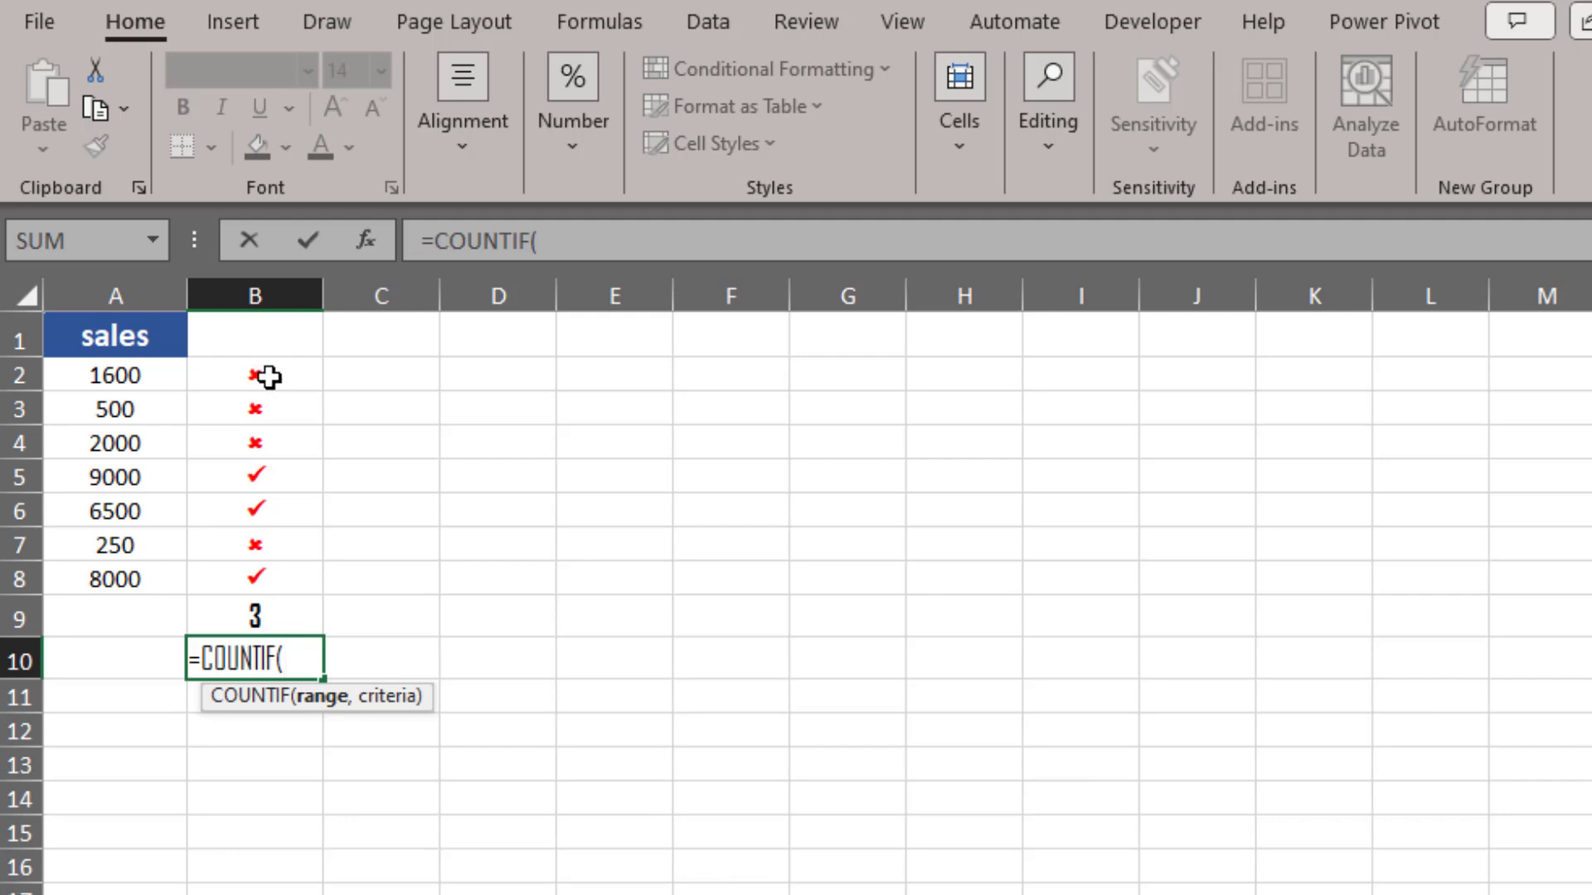
{"action": "left_click_drag", "start_coordinate": [267, 375], "coordinate": [274, 572]}
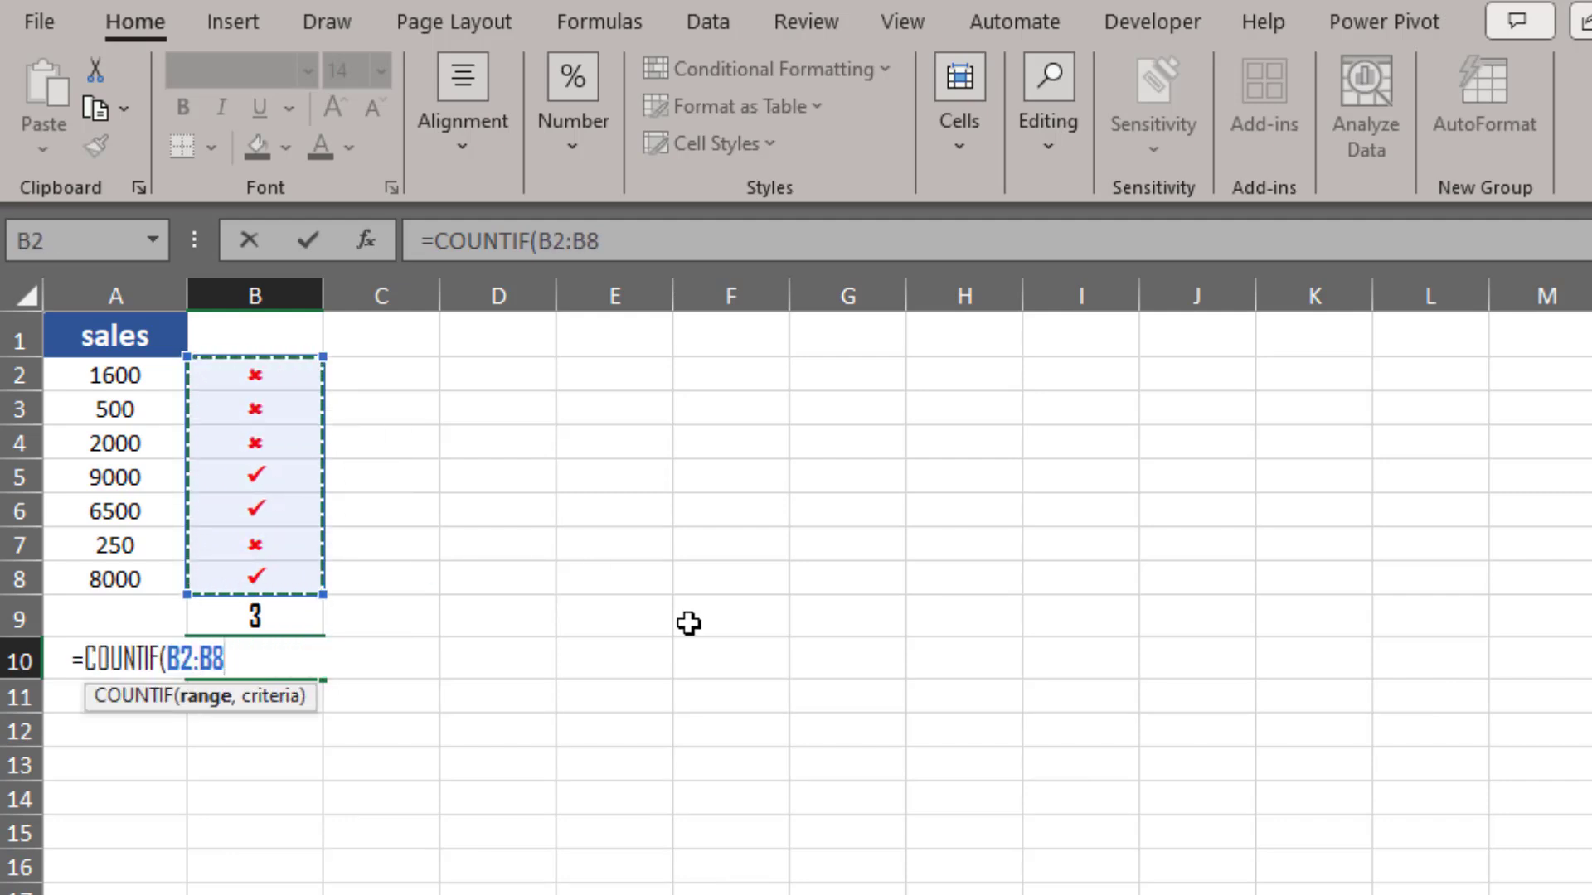
{"action": "type", "text": ","}
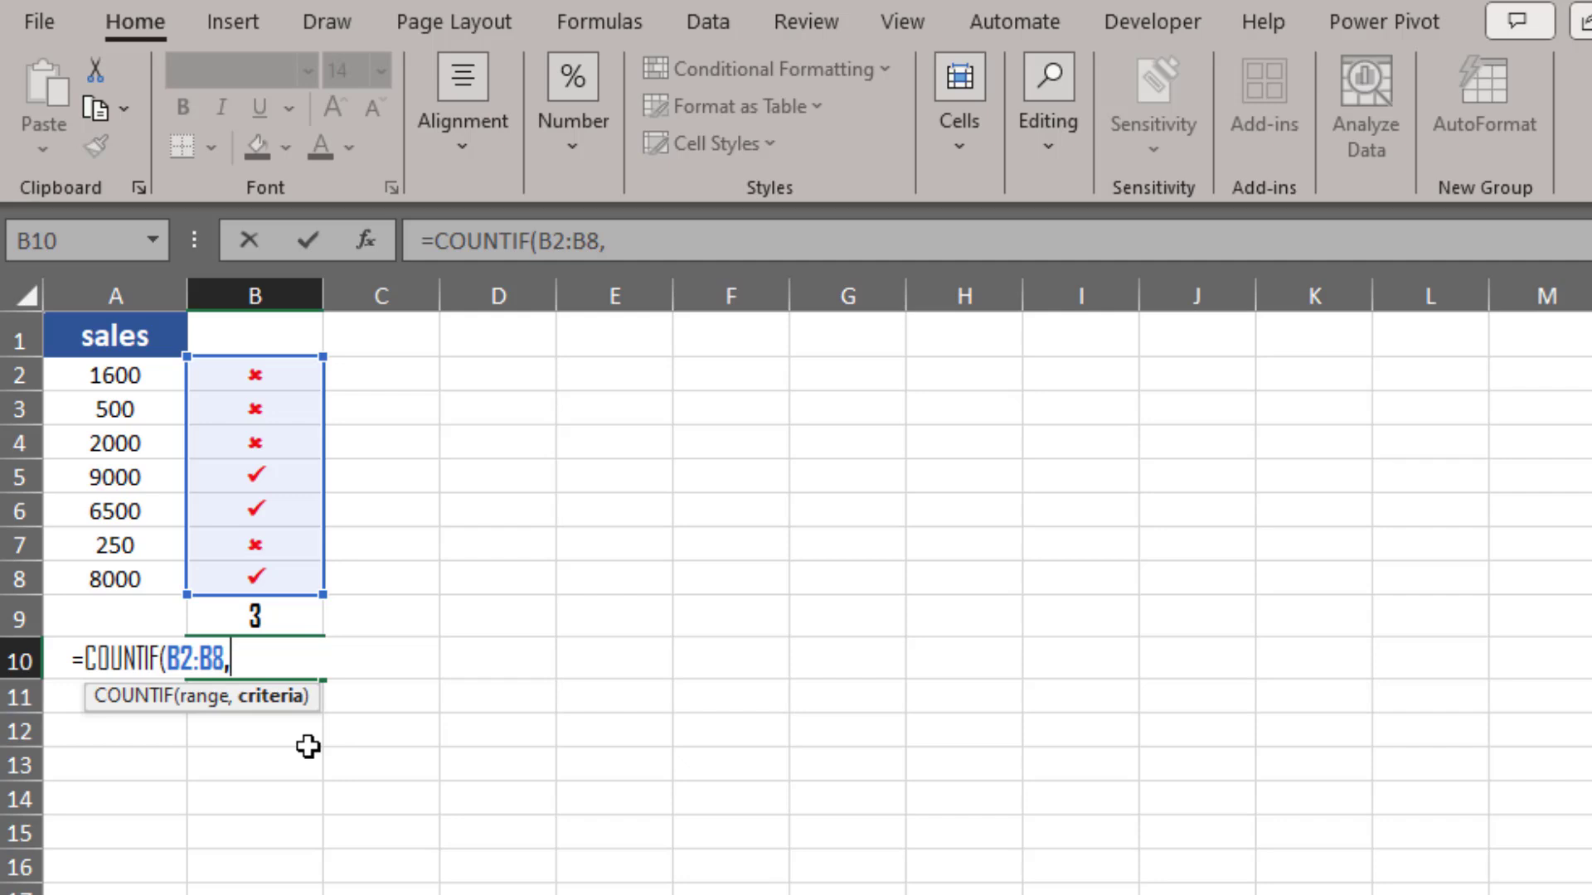
{"action": "type", "text": "ch"}
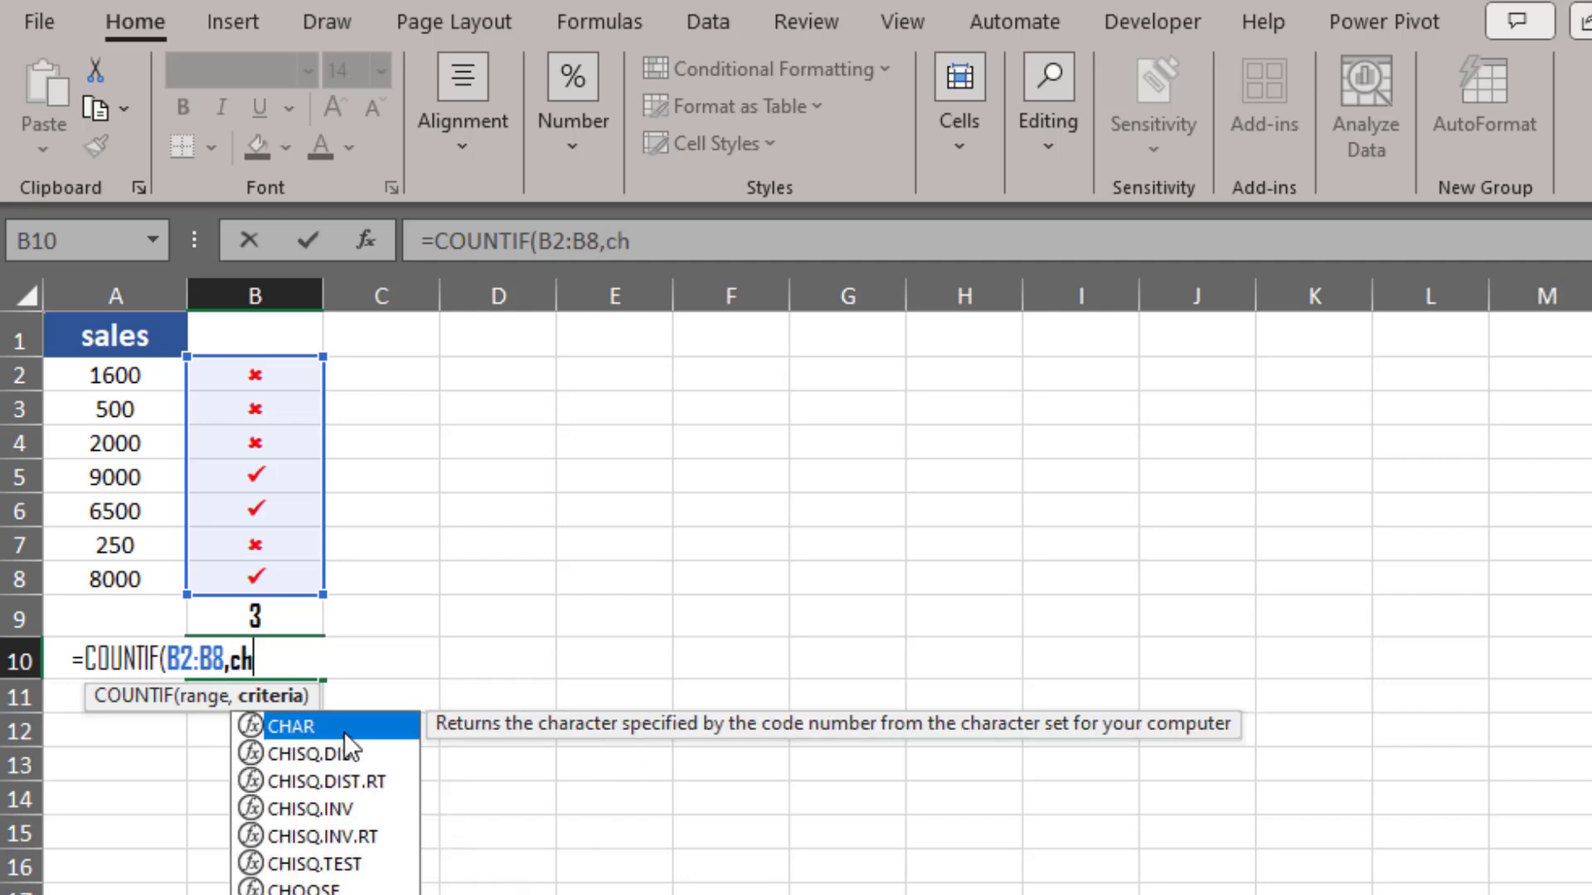
{"action": "double_click", "coordinate": [345, 733]}
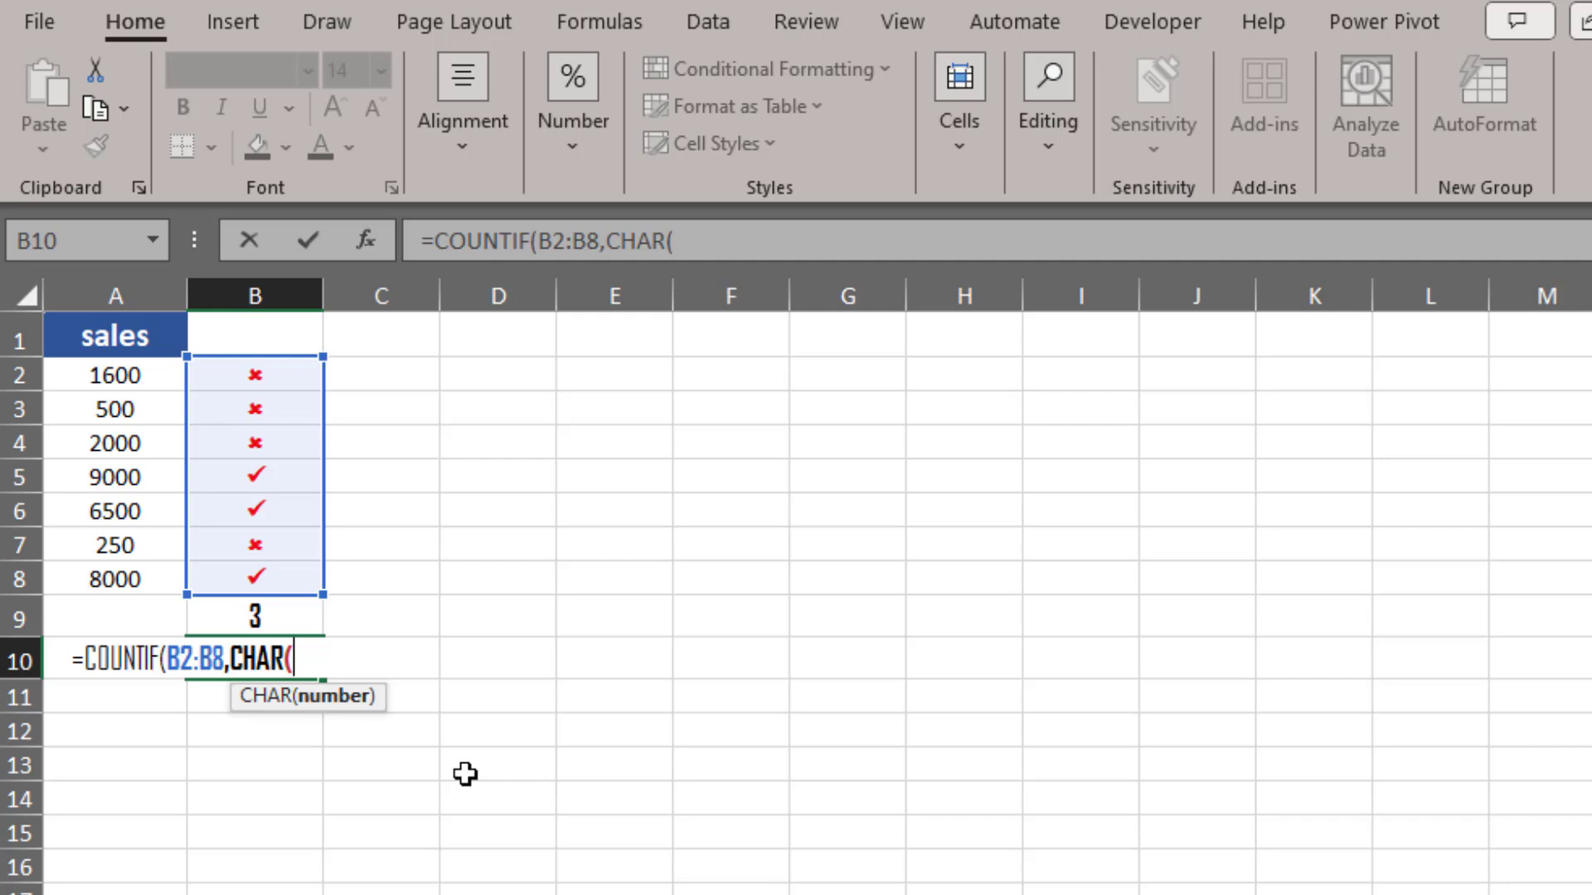
{"action": "type", "text": "251"}
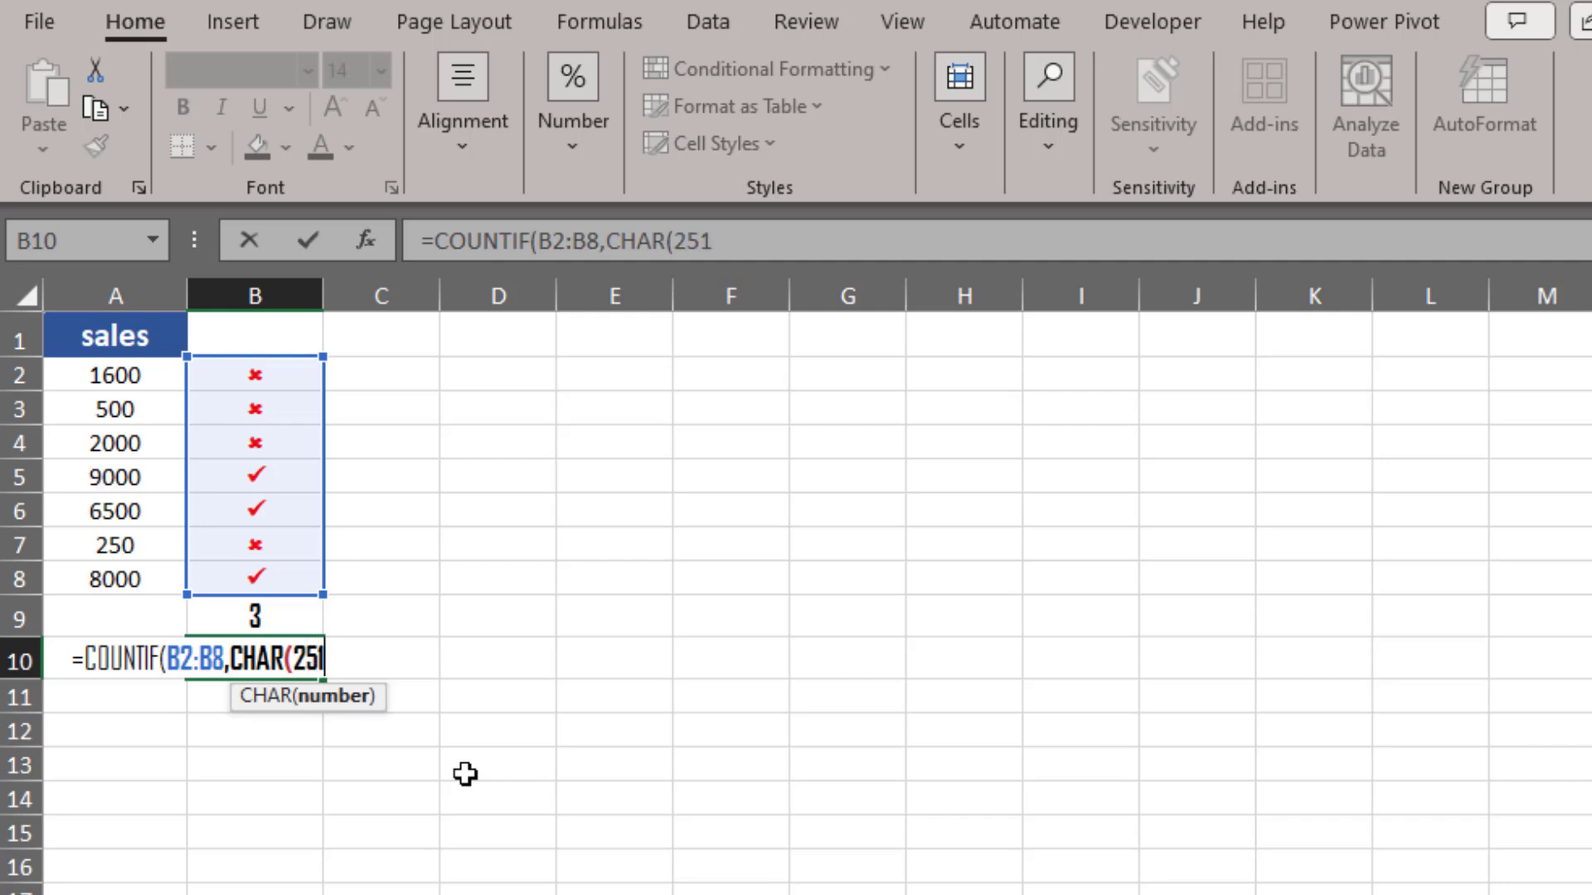
{"action": "type", "text": "))"}
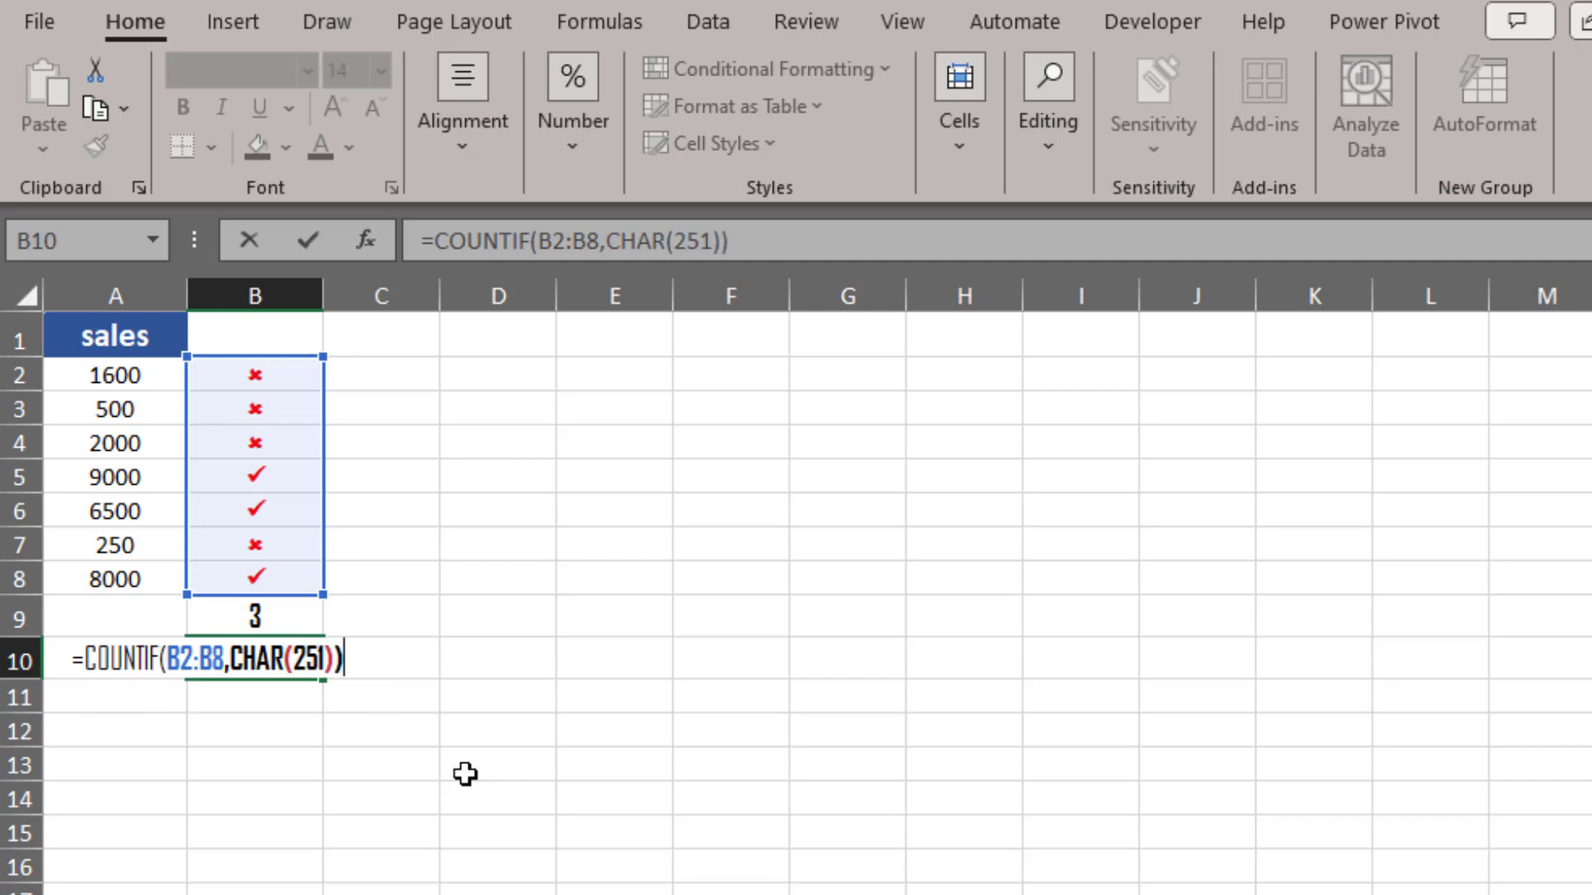
{"action": "key", "text": "Return"}
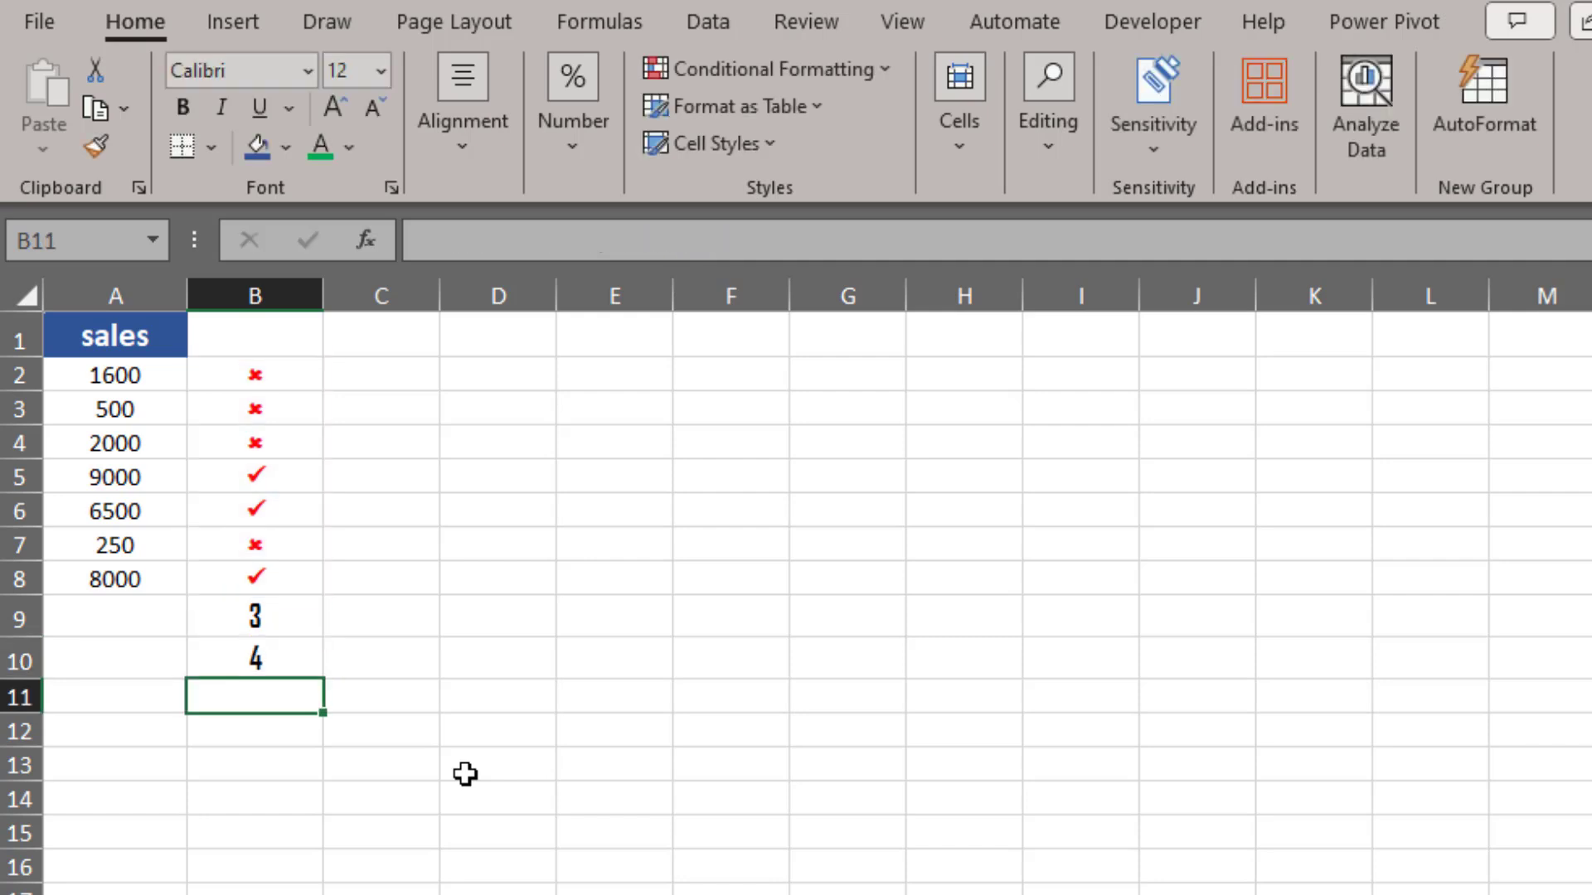
Review the cross count and the IF formulas behind the marks, then move to empty cell F9
{"action": "left_click", "coordinate": [264, 655]}
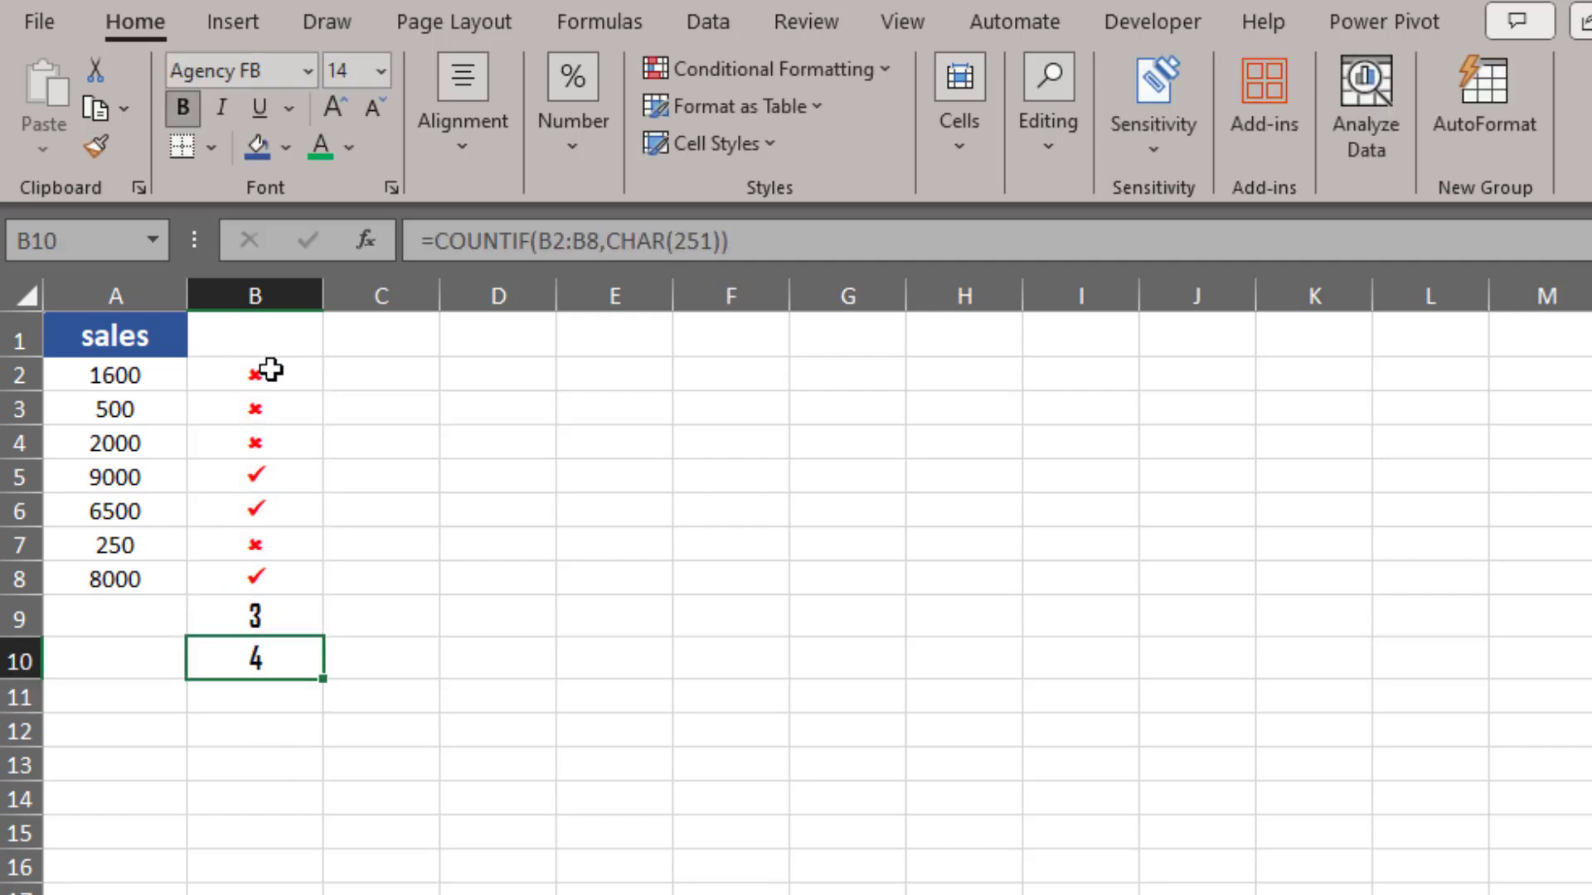
{"action": "left_click", "coordinate": [272, 373]}
{"action": "left_click", "coordinate": [280, 410]}
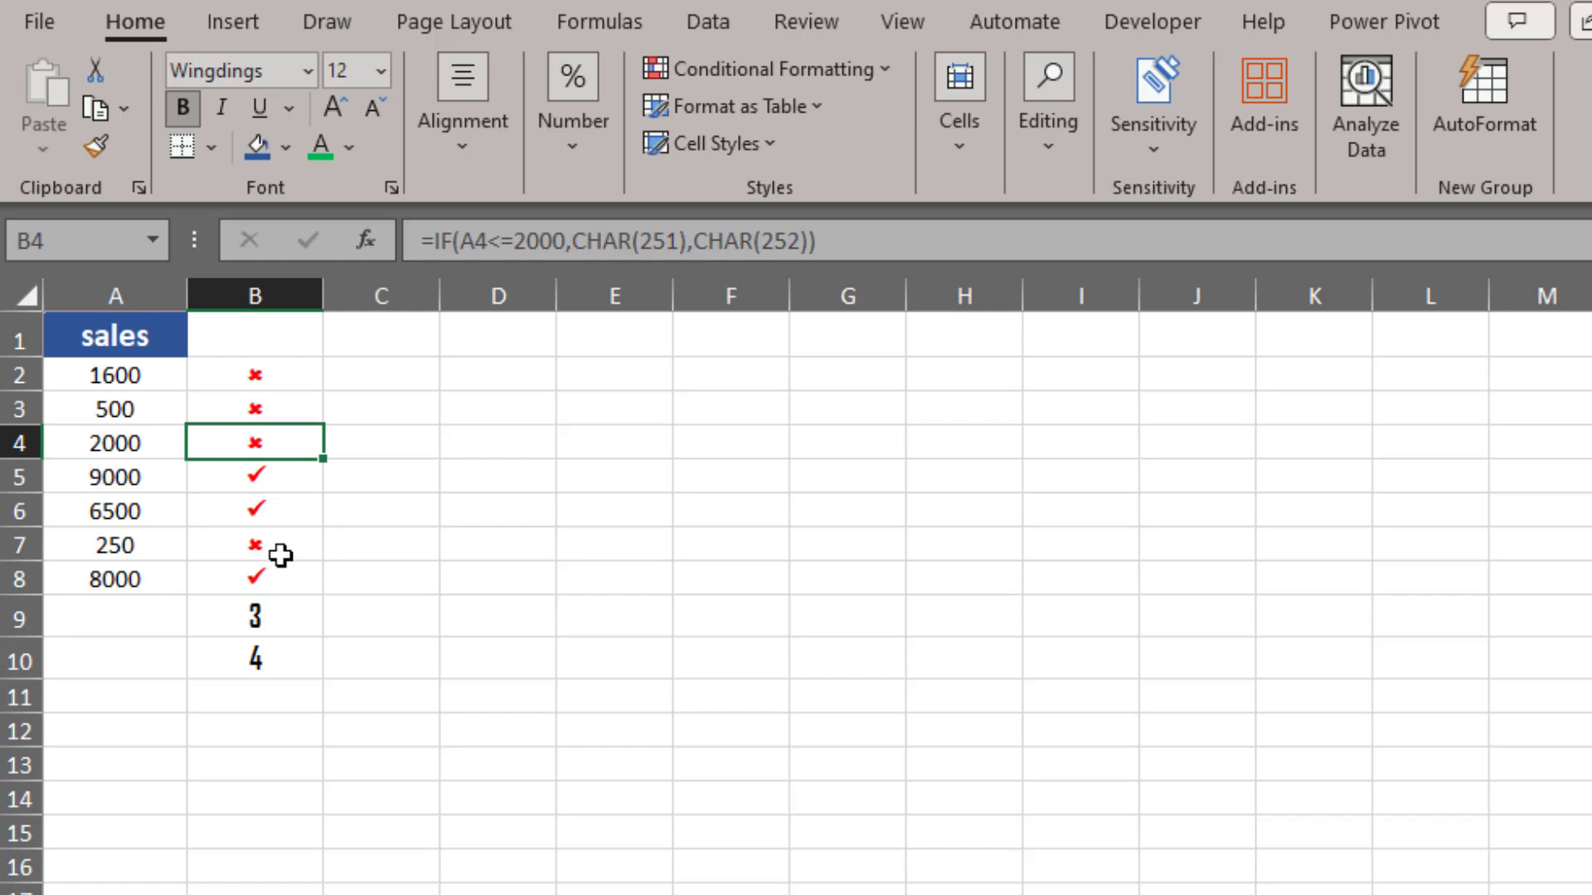
{"action": "left_click", "coordinate": [277, 549]}
{"action": "left_click", "coordinate": [306, 668]}
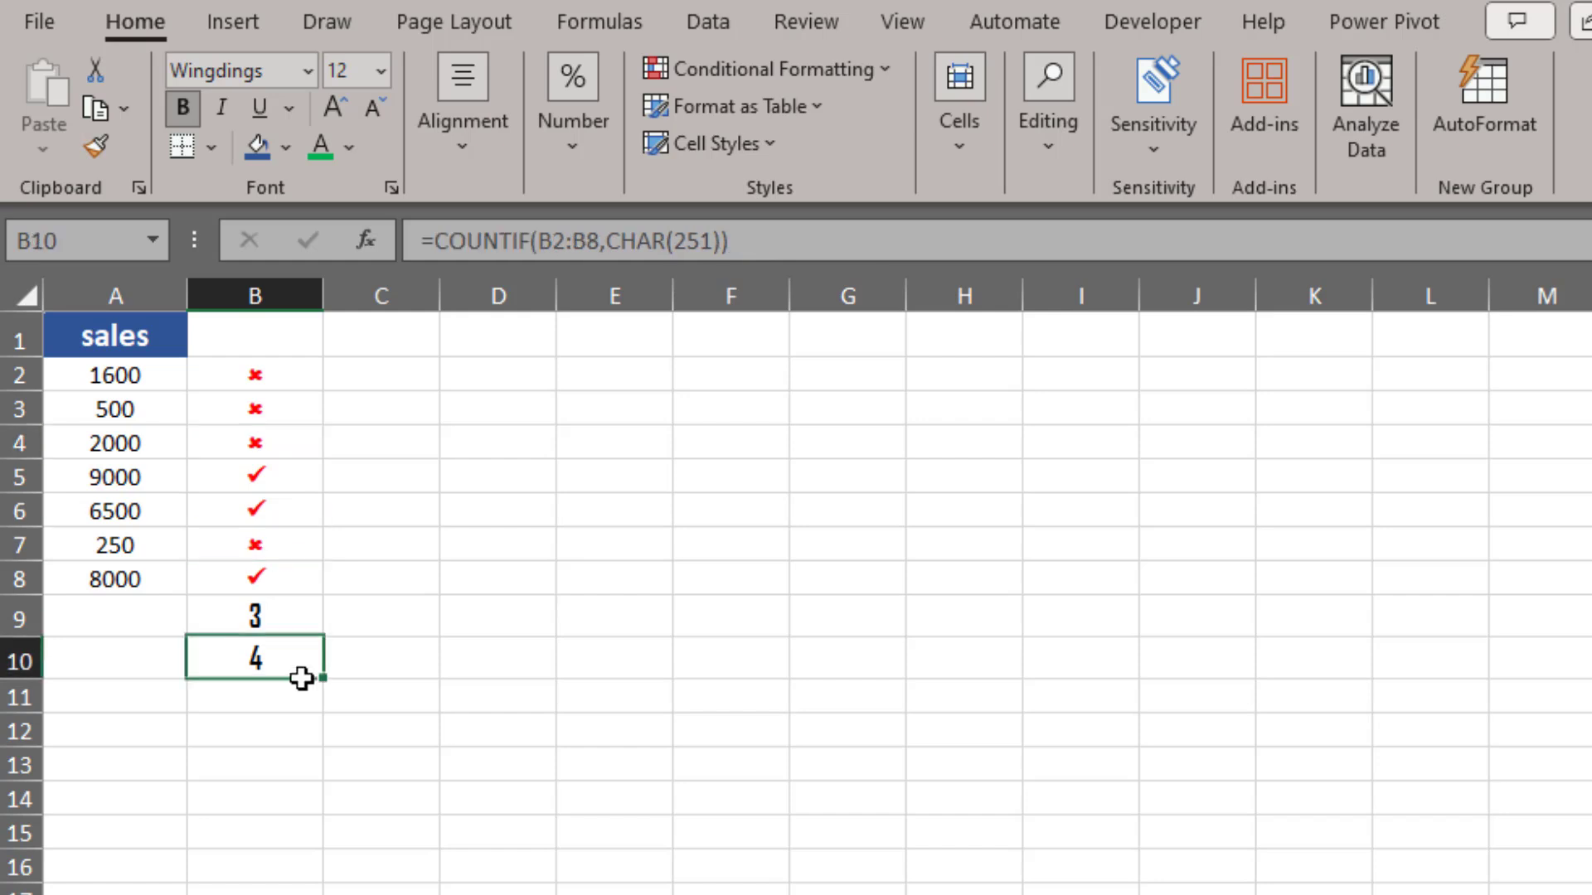
{"action": "left_click", "coordinate": [693, 615]}
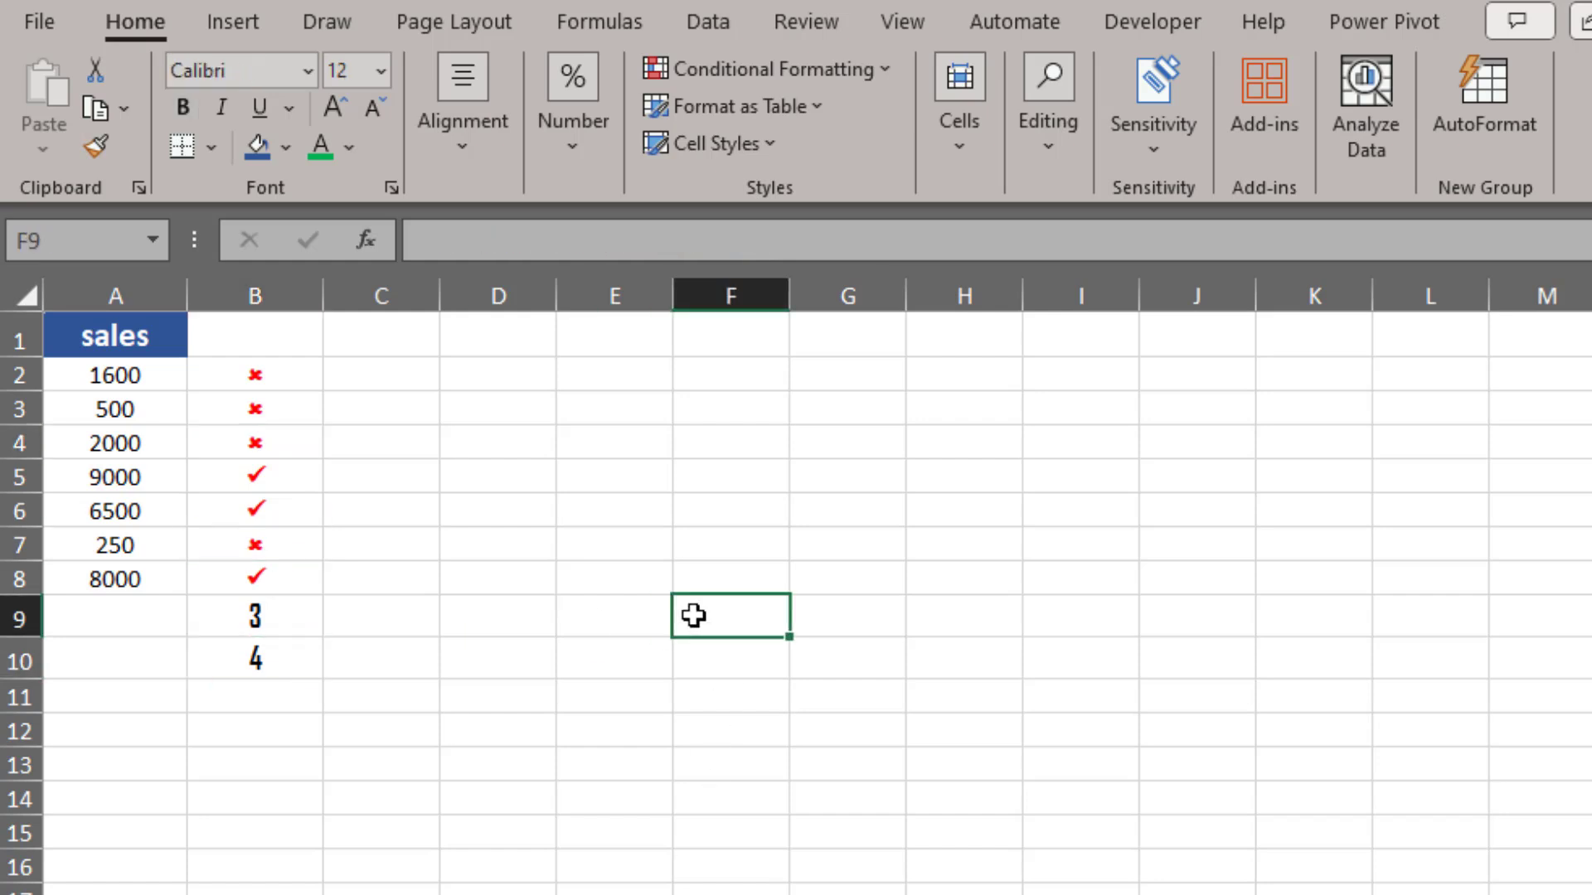